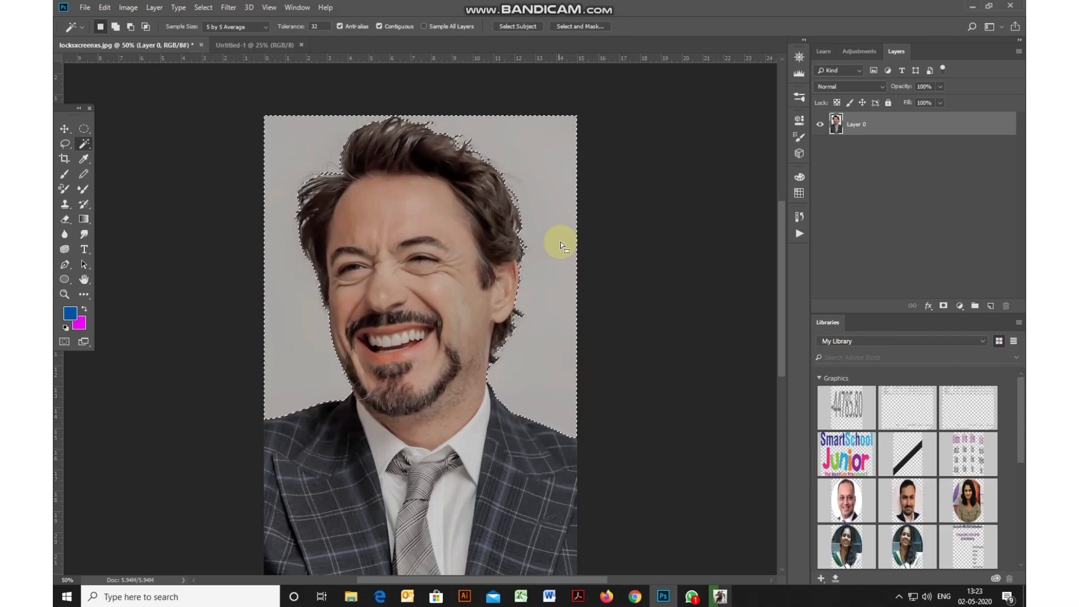
Delete the selected plain background around the man and move the cut-out portrait into the Untitled-1 document
key("Delete")
left_click(65, 129)
left_click_drag(433, 441, 406, 336)
Enlarge the portrait proportionally with Free Transform and position it to fill most of the white page's height
key("ctrl+t")
left_click_drag(482, 197, 530, 110)
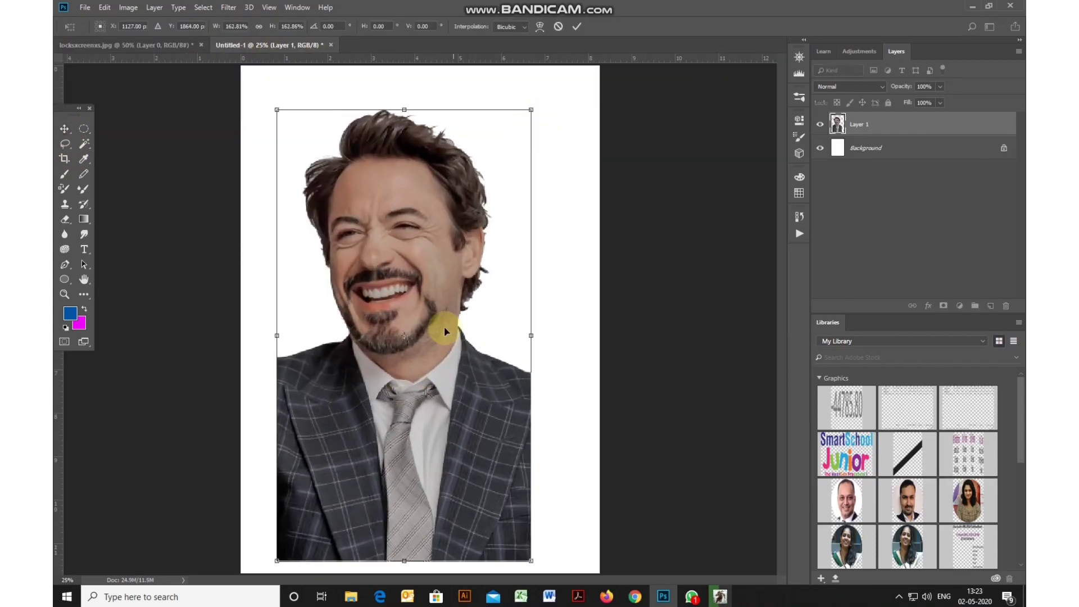
left_click_drag(444, 331, 461, 315)
left_click_drag(548, 92, 559, 75)
key("Return")
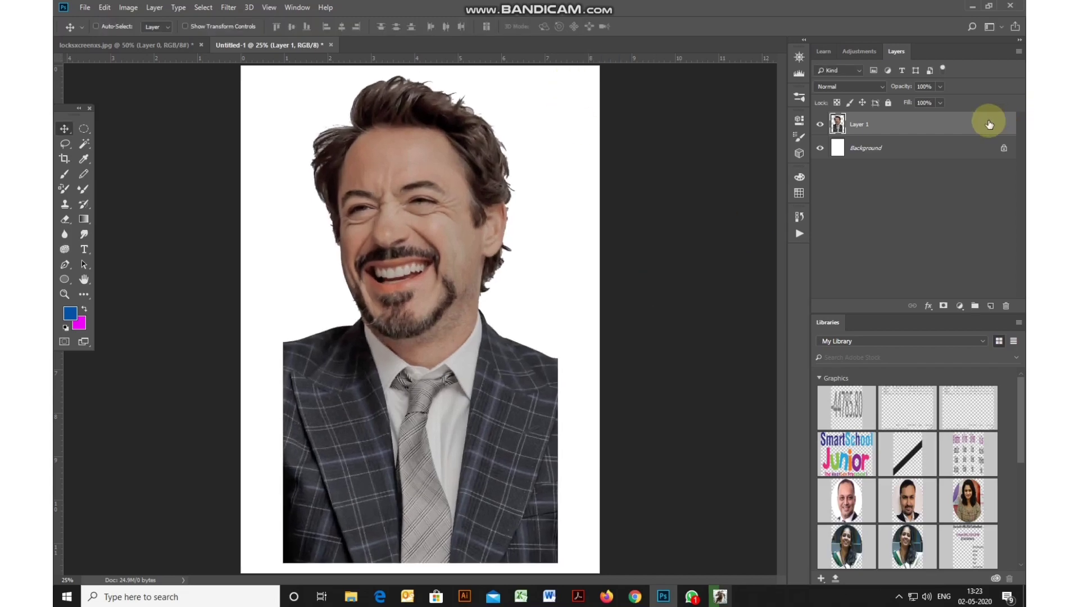
Duplicate the portrait layer and hide the original Layer 1
left_click_drag(989, 123, 990, 305)
left_click(820, 148)
Smooth the forehead skin below the hairline on the Layer 1 copy with the Smudge tool at 36% strength
left_click(83, 239)
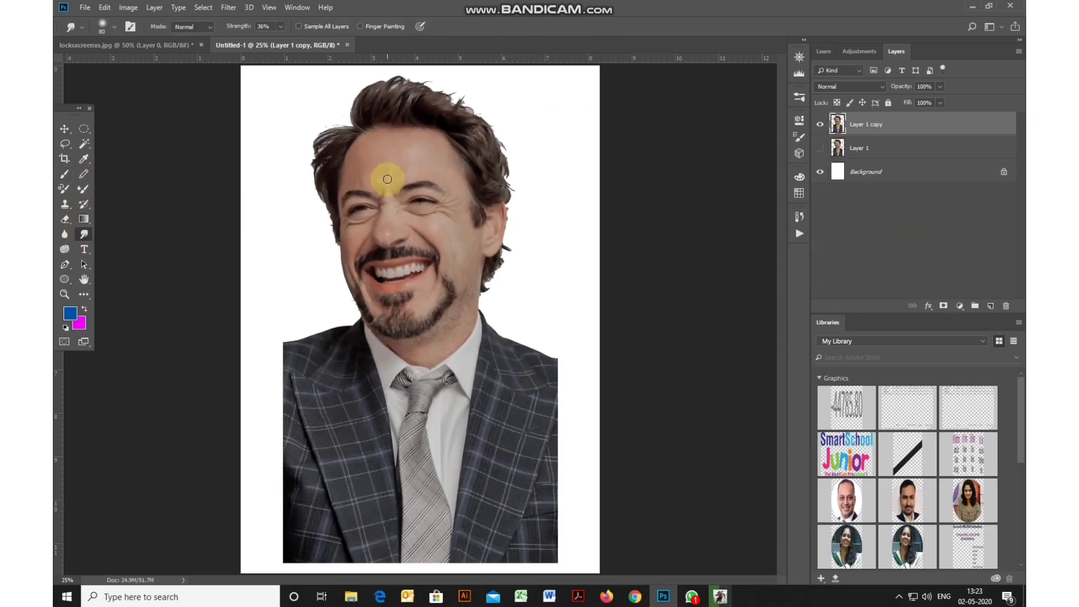
key("ctrl+plus")
key("ctrl+plus")
key("ctrl+plus")
key("ctrl+plus")
scroll(301, 279, "up", 11)
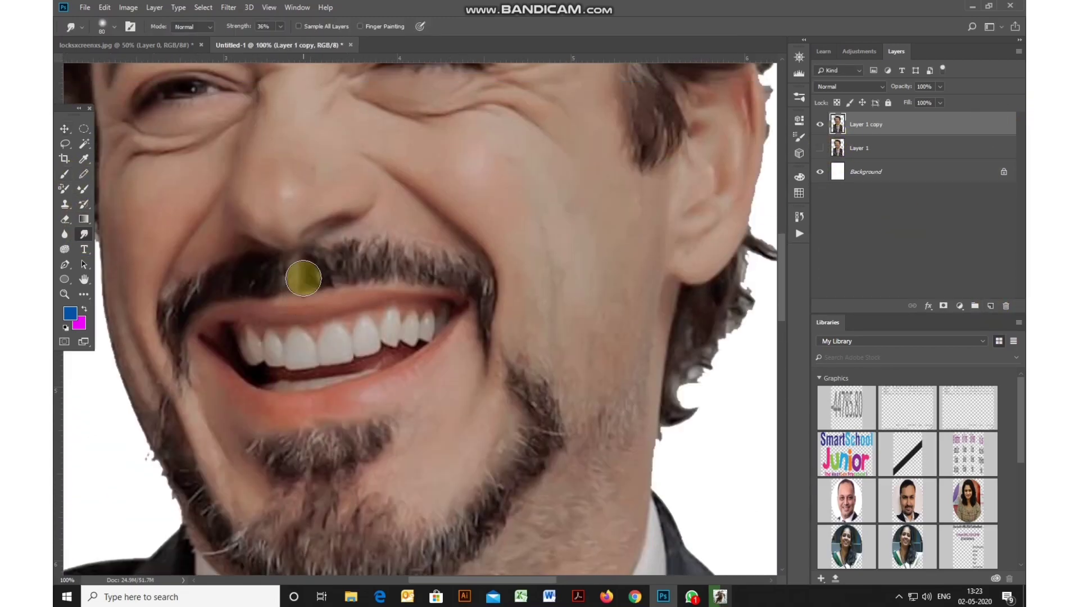
scroll(312, 286, "left", 1)
key("bracketright")
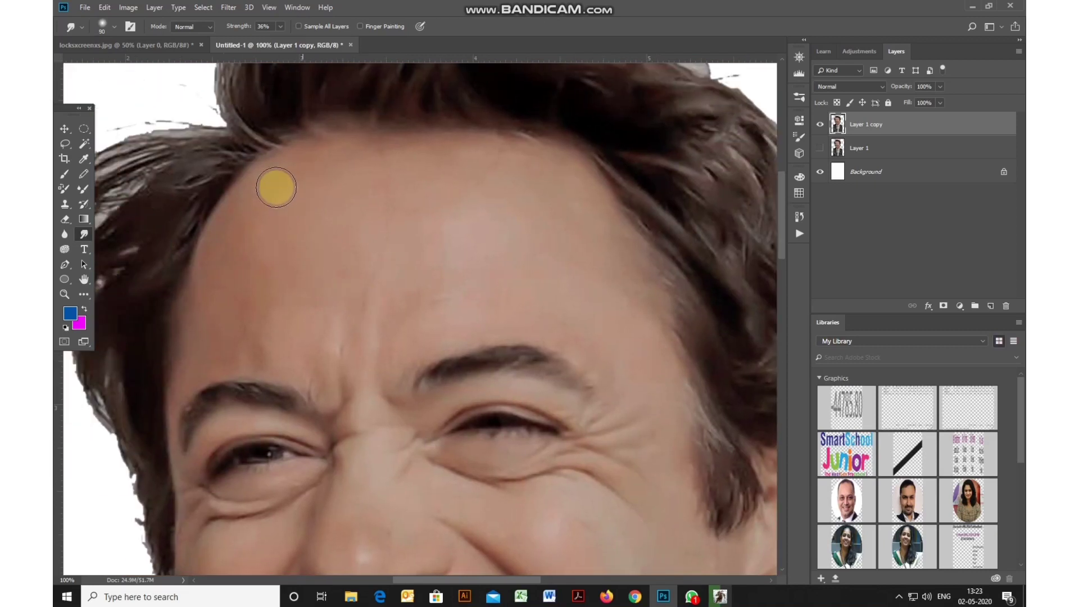
key("bracketleft")
key("bracketleft")
key("bracketleft")
key("bracketleft")
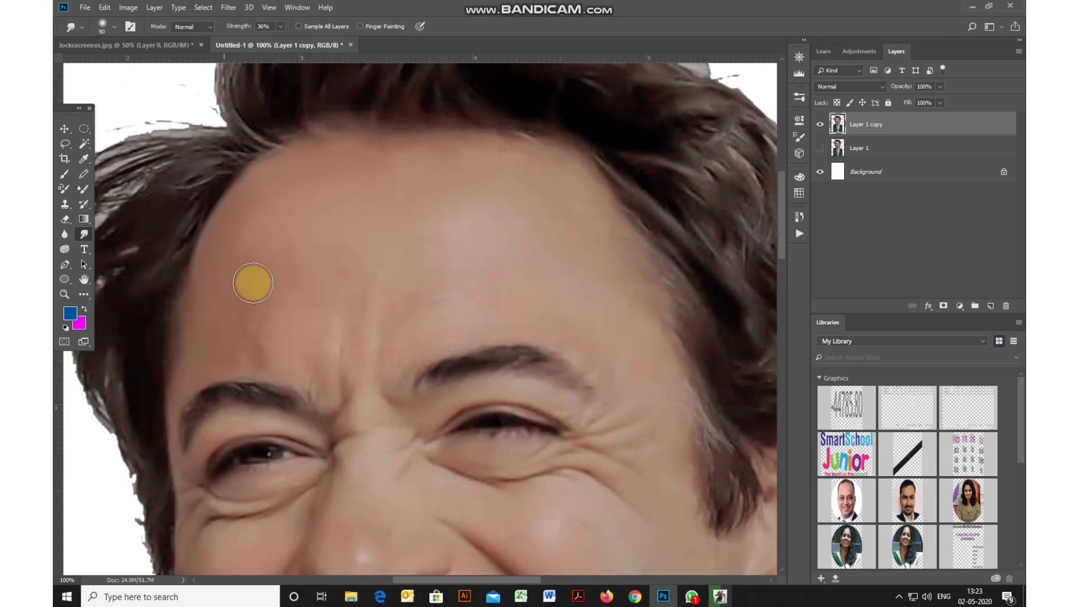
key("bracketright")
key("bracketright")
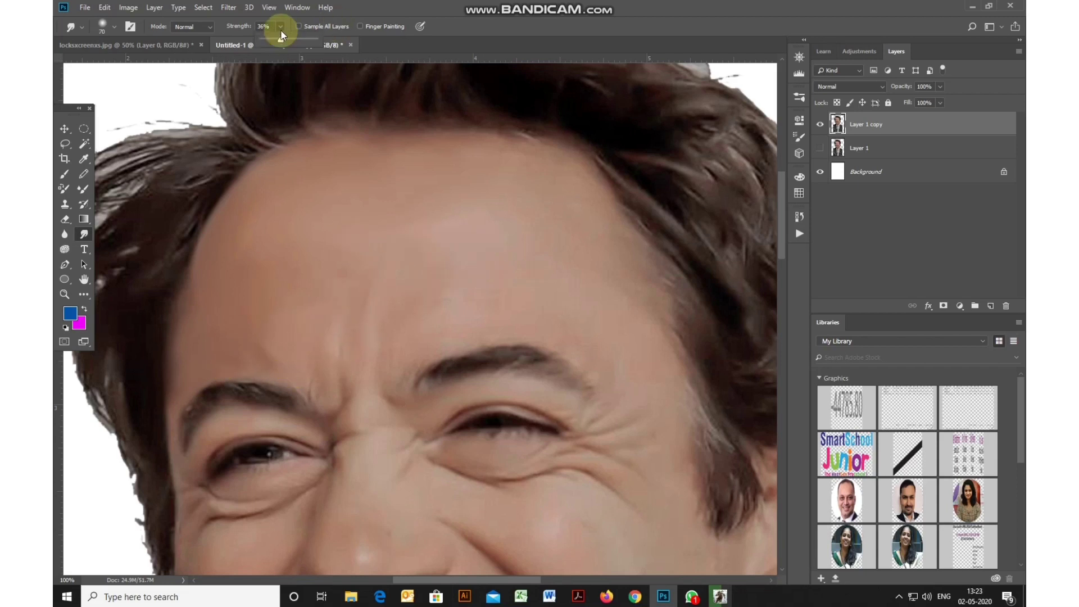
Continue smudging the forehead skin above the eyebrows, first at 47% strength and then at 30% strength
left_click_drag(281, 44, 288, 41)
key("bracketright")
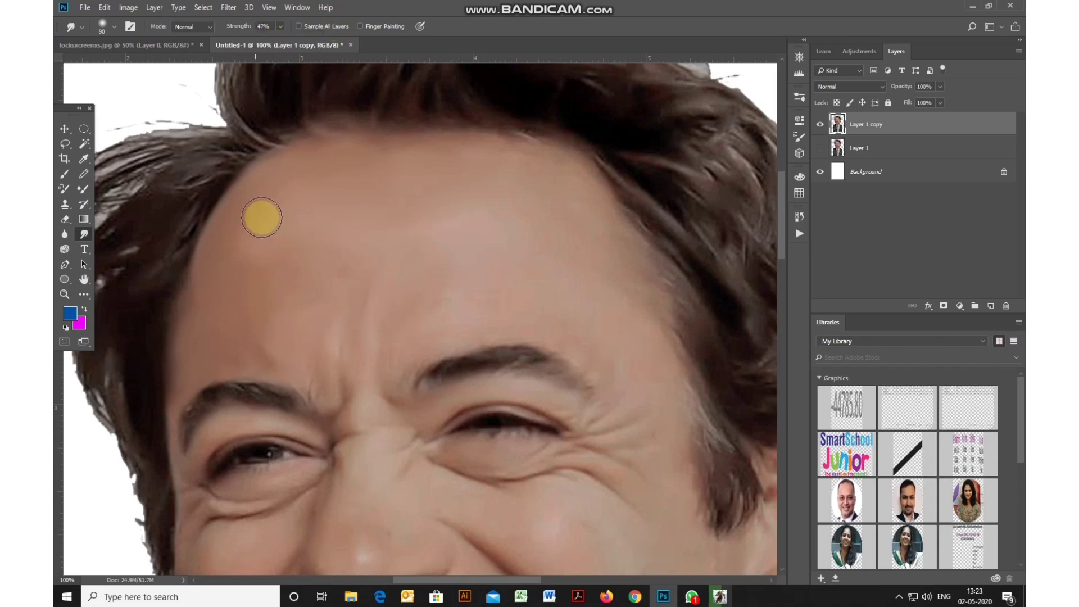
left_click(280, 26)
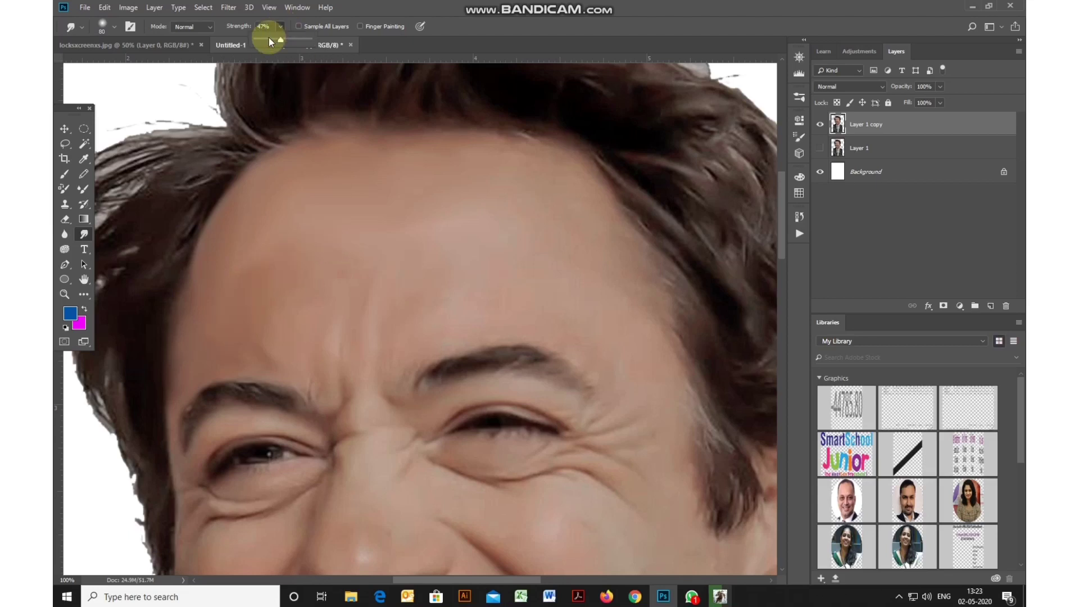
mouse_move(318, 282)
left_mouse_down()
mouse_move(364, 283)
mouse_move(358, 360)
mouse_move(330, 340)
mouse_move(289, 349)
left_mouse_up()
key("bracketright")
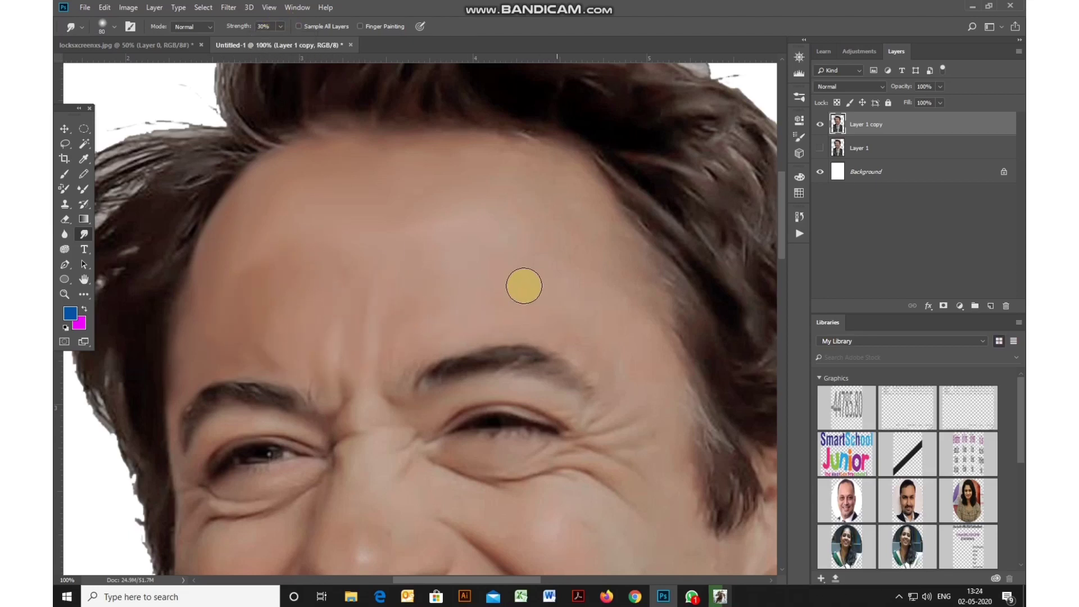
left_click_drag(568, 293, 488, 242)
Smudge the skin along the upper forehead, the hairline and the temple at 30% strength with an 80 px brush
scroll(535, 368, "up", 3)
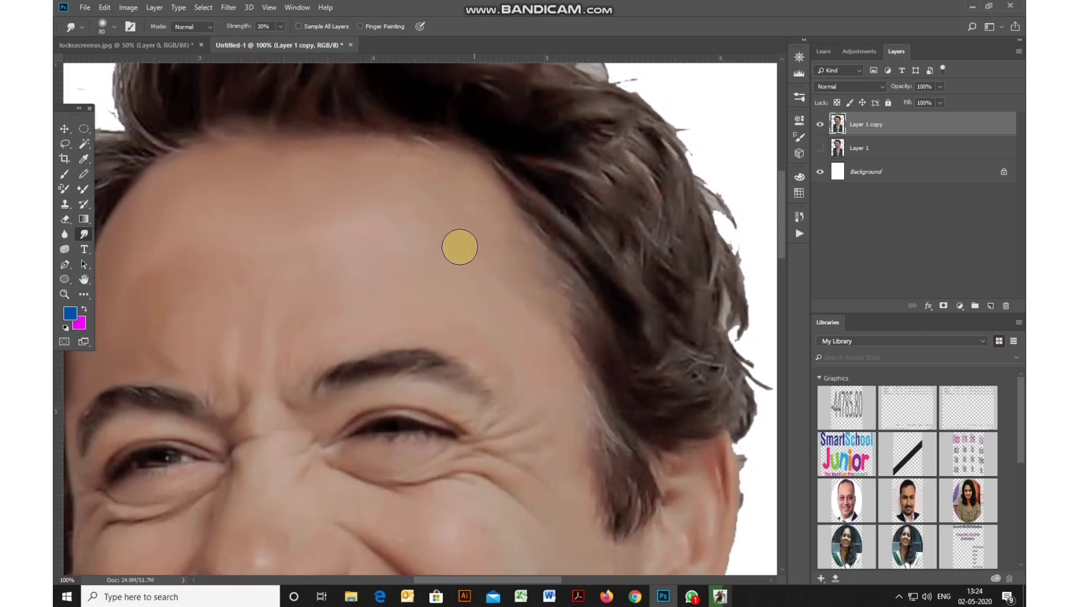
scroll(474, 251, "up", 2)
scroll(474, 251, "left", 2)
scroll(450, 287, "up", 1)
scroll(449, 287, "left", 2)
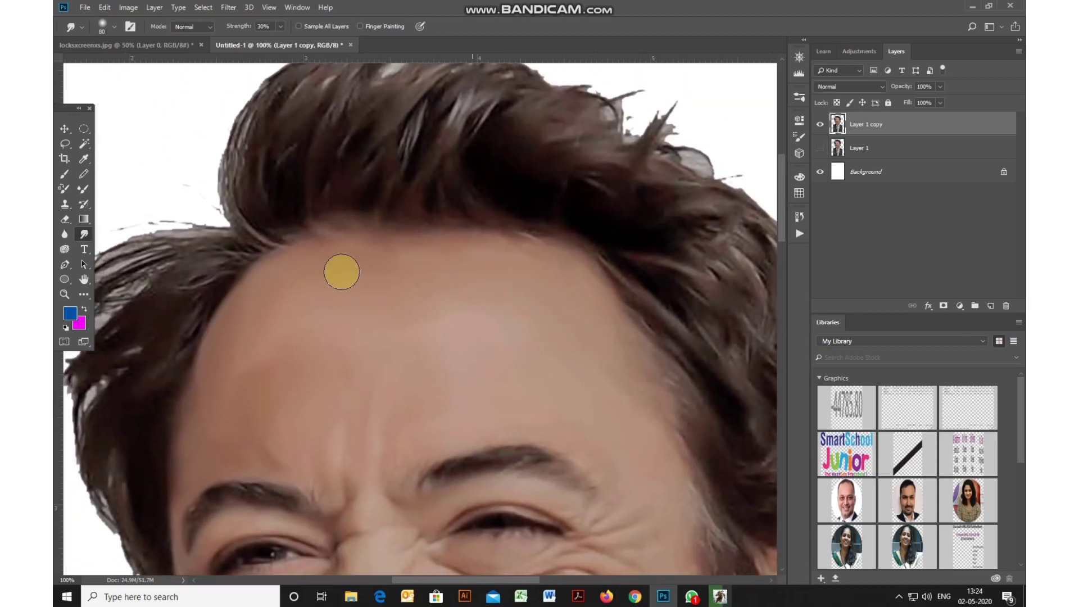
scroll(359, 331, "down", 3)
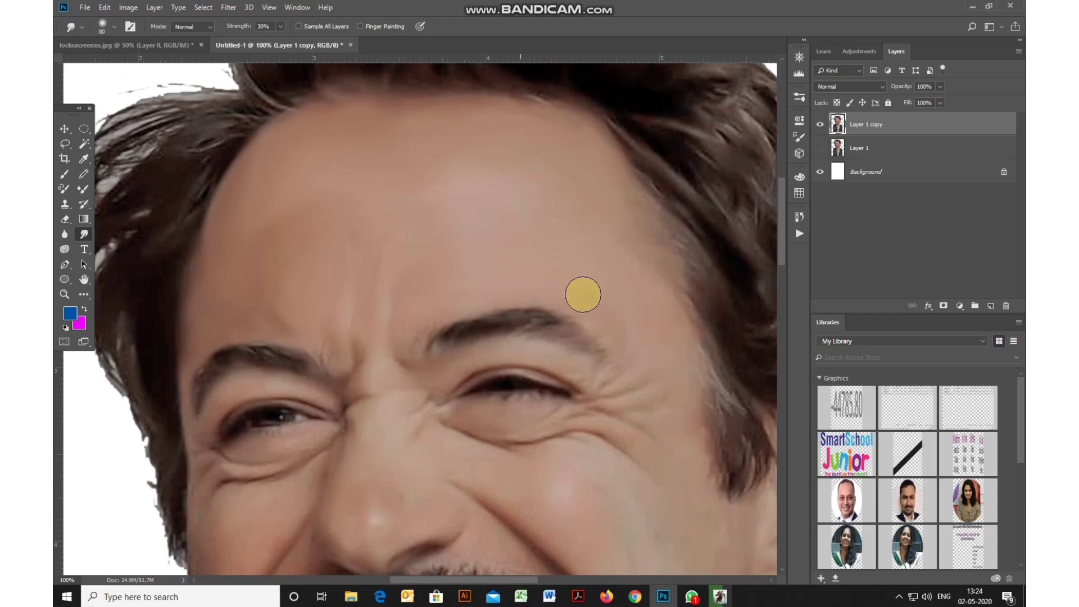
Set the Smudge strength to 40% and smooth the skin between the eyebrows and down the nose with smaller brushes
scroll(495, 253, "down", 2)
scroll(495, 253, "right", 2)
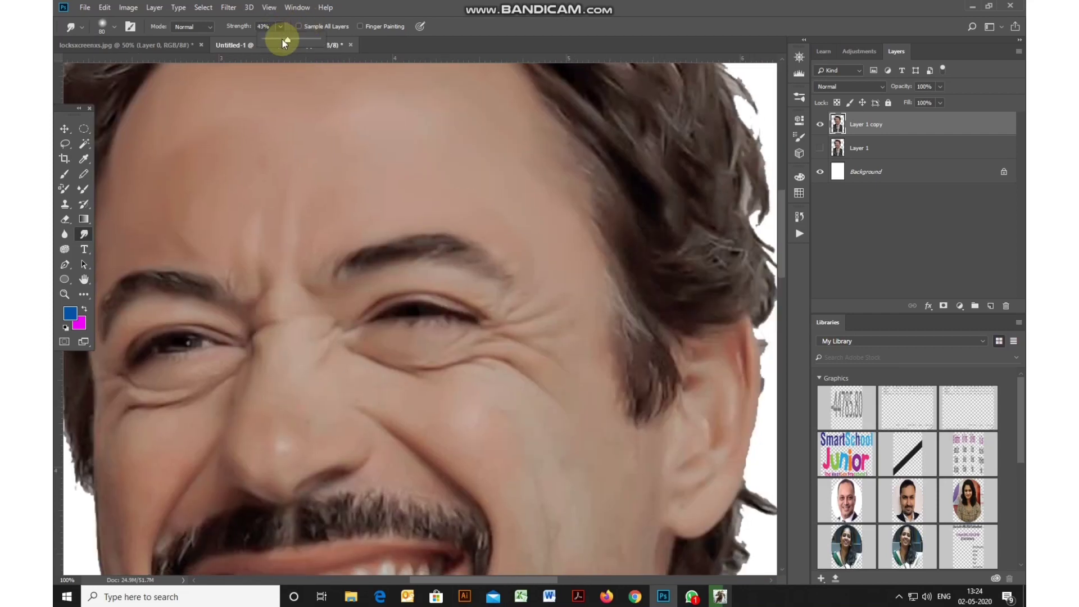
left_click_drag(282, 39, 280, 39)
scroll(373, 200, "down", 2)
scroll(373, 200, "left", 2)
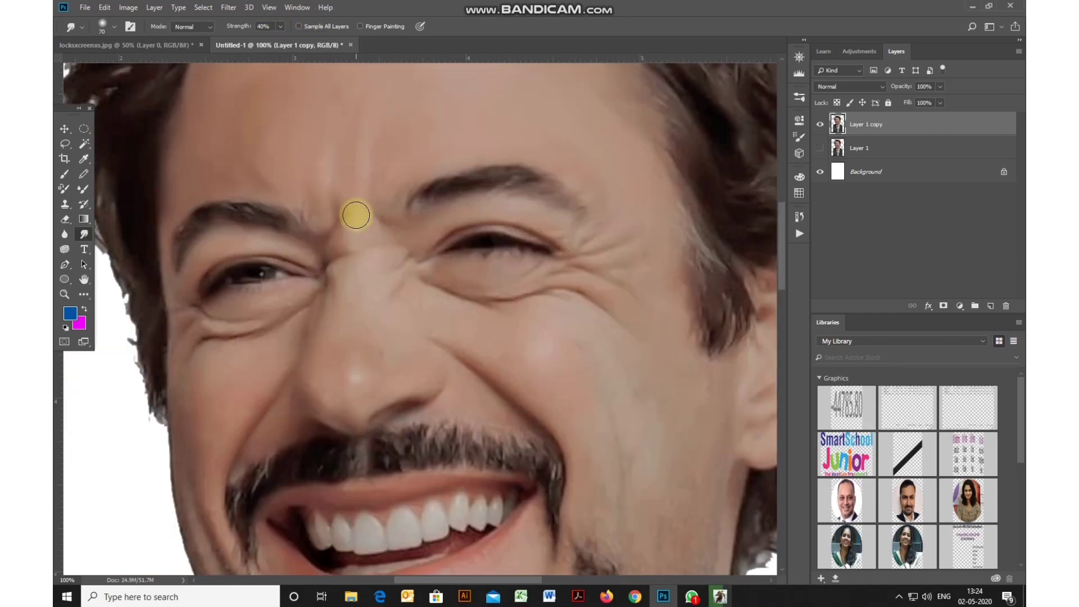
key("bracketleft")
key("bracketleft")
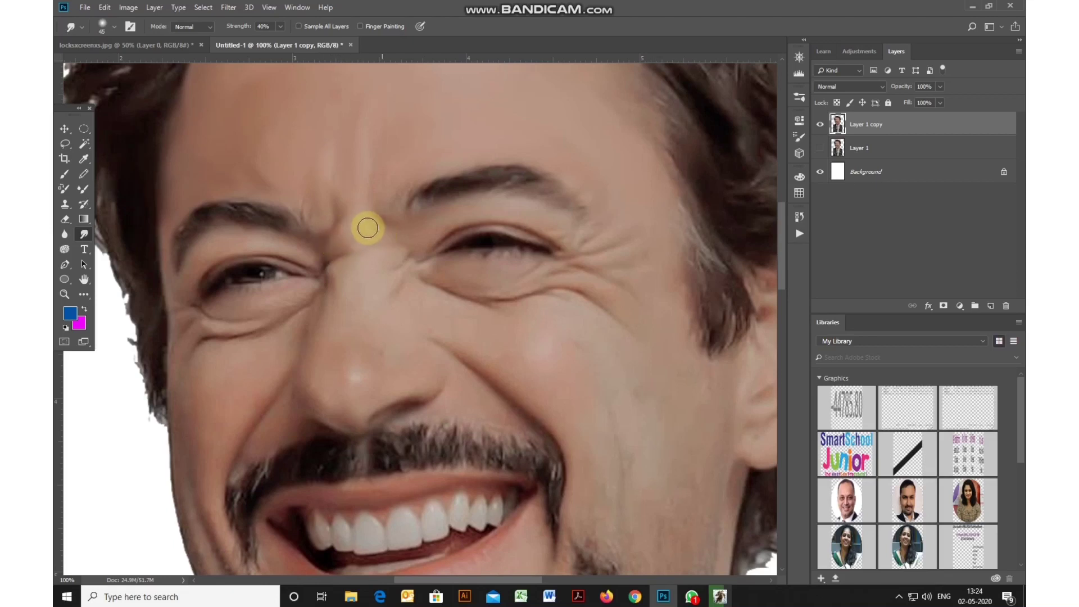
mouse_move(364, 227)
left_mouse_down()
mouse_move(363, 255)
mouse_move(393, 253)
mouse_move(339, 269)
mouse_move(395, 254)
mouse_move(336, 312)
mouse_move(387, 282)
mouse_move(324, 313)
mouse_move(332, 293)
mouse_move(325, 332)
mouse_move(342, 338)
mouse_move(410, 299)
mouse_move(314, 364)
mouse_move(303, 394)
mouse_move(363, 406)
mouse_move(344, 400)
mouse_move(330, 370)
mouse_move(333, 350)
mouse_move(373, 341)
mouse_move(387, 384)
mouse_move(436, 367)
mouse_move(359, 417)
mouse_move(390, 382)
mouse_move(361, 342)
mouse_move(360, 379)
mouse_move(408, 358)
mouse_move(424, 377)
mouse_move(433, 366)
mouse_move(363, 414)
mouse_move(309, 412)
mouse_move(345, 425)
left_mouse_up()
key("bracketleft")
key("bracketleft")
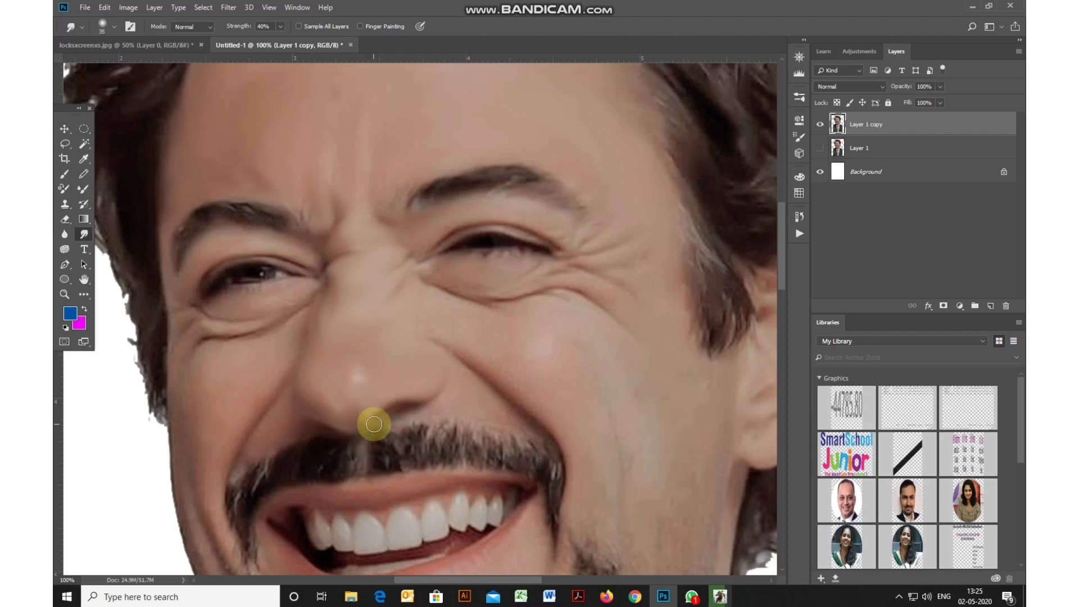
Smudge the upper eyelid and the skin folds under and beside the eye on the image's right side
scroll(308, 362, "up", 3)
key("bracketright")
key("bracketright")
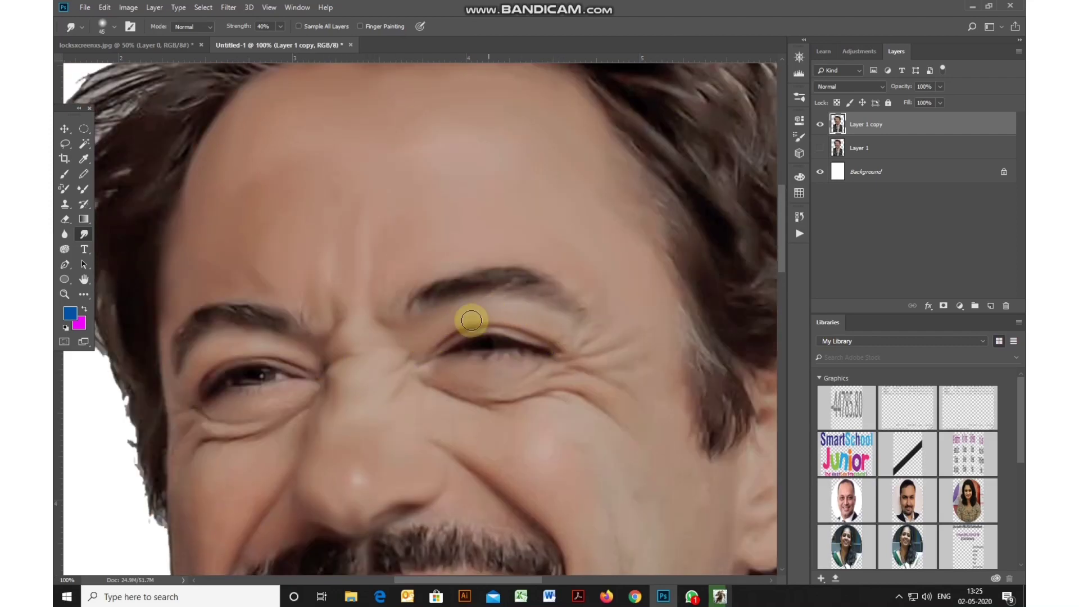
key("bracketleft")
mouse_move(471, 320)
left_mouse_down()
mouse_move(580, 332)
mouse_move(592, 353)
mouse_move(615, 348)
mouse_move(584, 366)
mouse_move(639, 360)
mouse_move(598, 362)
mouse_move(637, 352)
mouse_move(600, 374)
mouse_move(633, 395)
mouse_move(646, 375)
mouse_move(571, 385)
mouse_move(639, 423)
mouse_move(603, 390)
mouse_move(479, 390)
mouse_move(434, 371)
mouse_move(536, 370)
mouse_move(444, 392)
mouse_move(560, 398)
left_mouse_up()
key("bracketleft")
key("bracketright")
key("bracketright")
mouse_move(448, 408)
left_mouse_down()
mouse_move(448, 325)
mouse_move(532, 392)
mouse_move(508, 373)
mouse_move(566, 342)
mouse_move(601, 367)
left_mouse_up()
Smooth the broad cheek area between the smile line and the ear with a larger 80 px Smudge brush
key("bracketright")
key("bracketright")
key("bracketright")
key("bracketright")
scroll(606, 368, "down", 2)
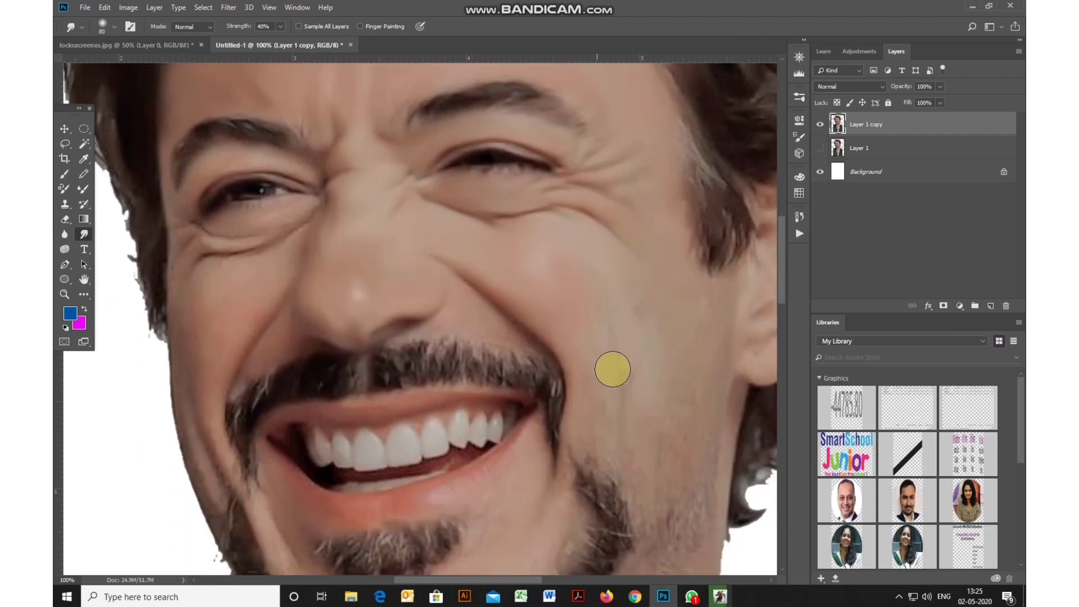
scroll(671, 309, "down", 3)
scroll(671, 308, "up", 3)
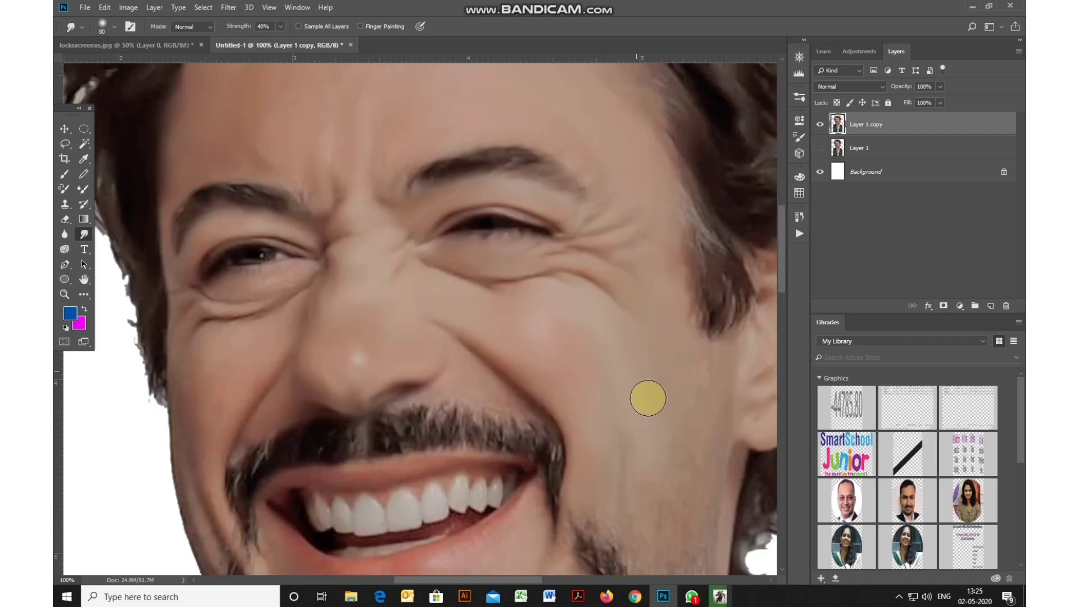
left_click_drag(670, 343, 506, 304)
left_click_drag(341, 378, 522, 399)
Smudge the cheek below the eye and along the face edge on the image's left side, reducing the brush size near the contour
scroll(427, 352, "up", 3)
scroll(474, 222, "right", 5)
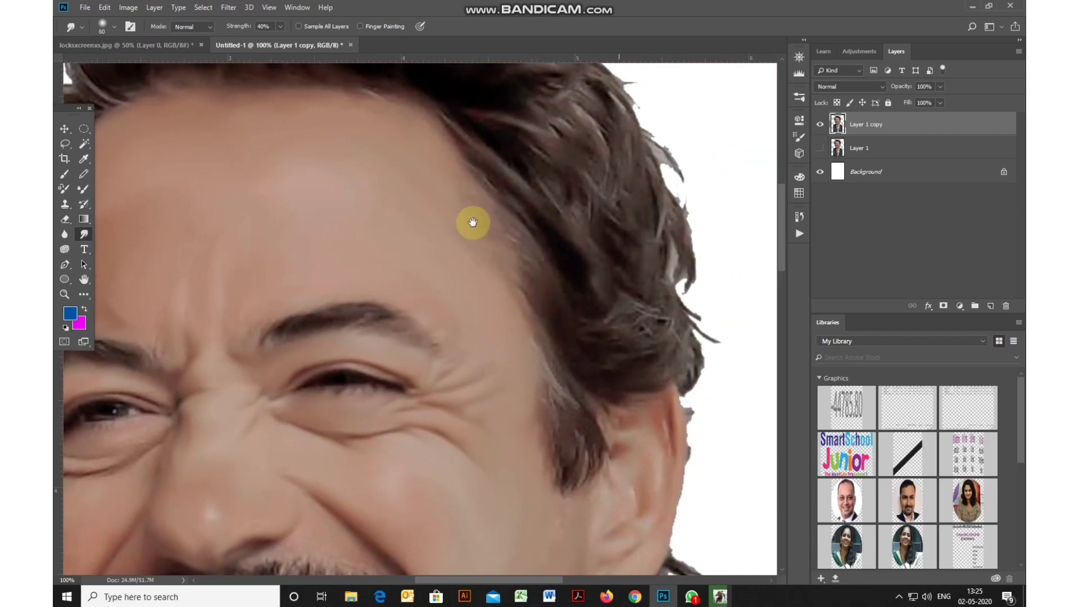
scroll(512, 317, "down", 1)
mouse_move(404, 382)
left_mouse_down()
mouse_move(568, 316)
mouse_move(731, 295)
left_mouse_up()
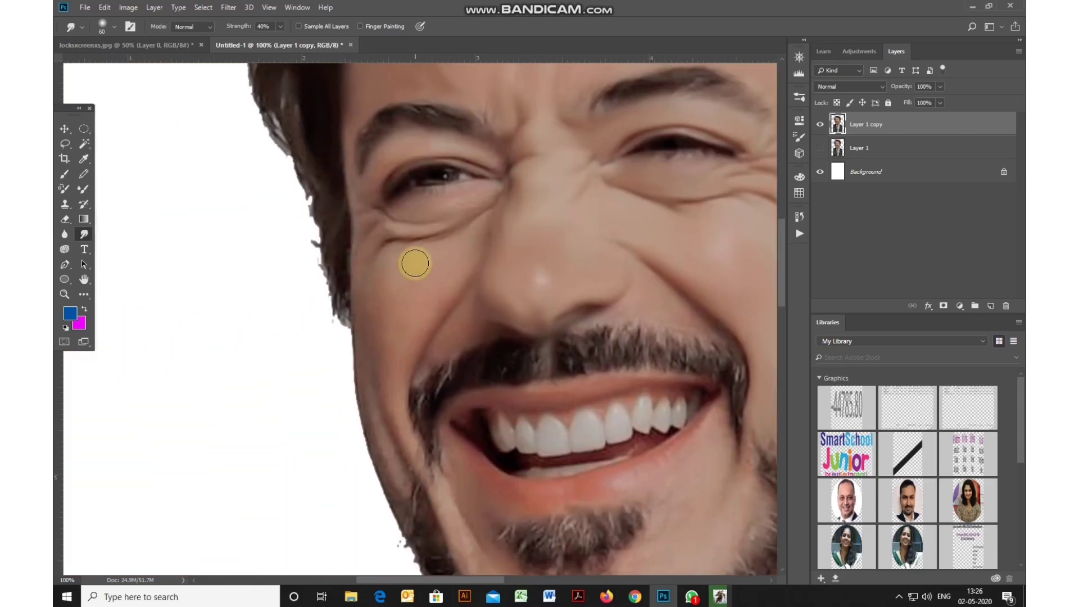
key("bracketleft")
key("bracketleft")
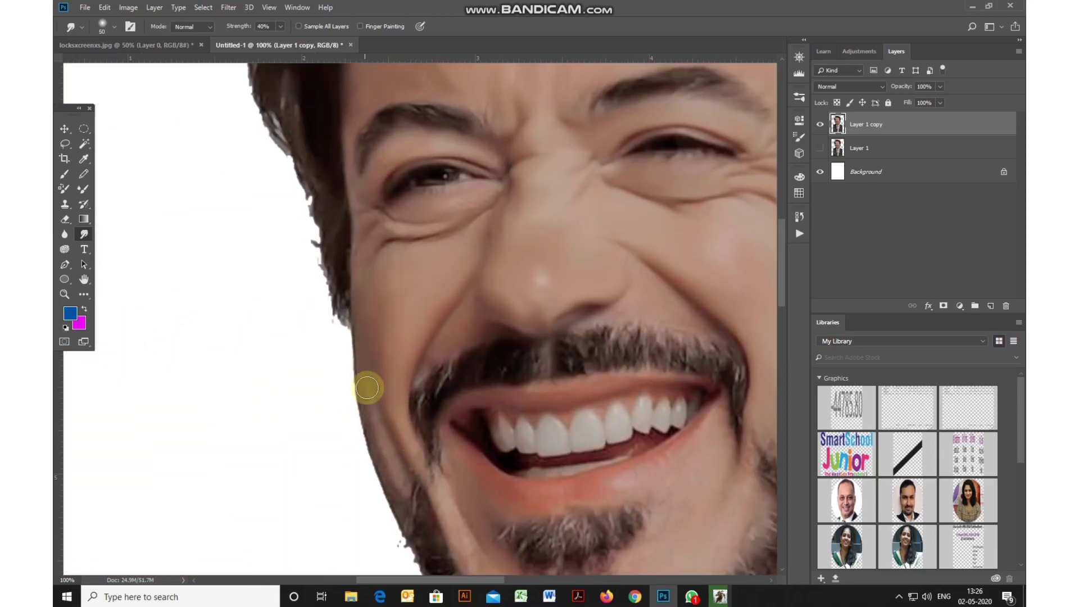
key("bracketleft")
key("bracketleft")
key("bracketleft")
Smooth the image-left temple, the skin beside the mouth corner and the opposite smile line with a 35 px Smudge brush
scroll(371, 236, "up", 2)
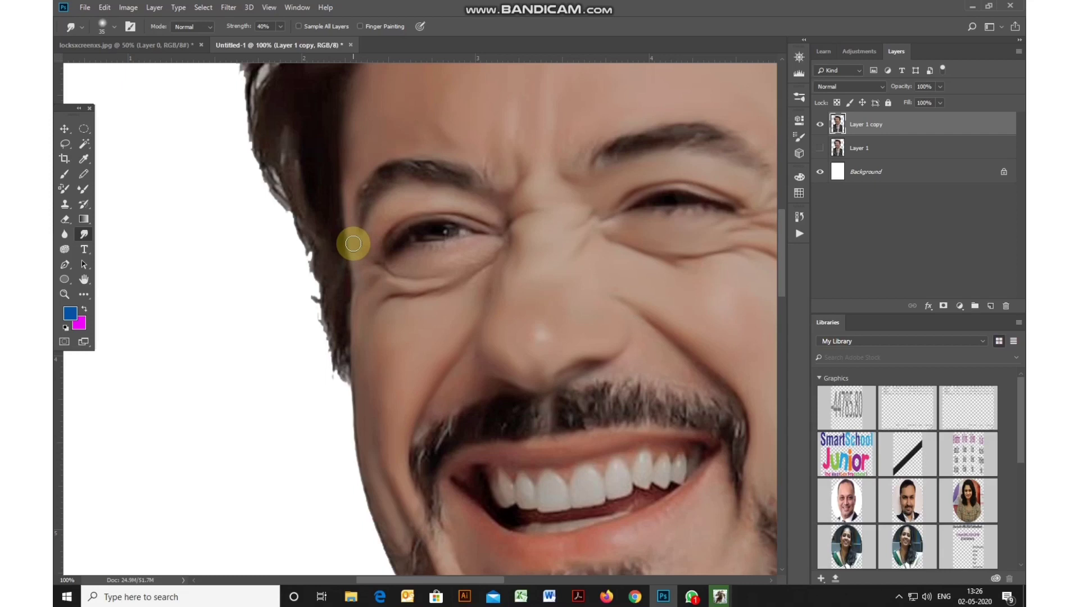
scroll(357, 275, "up", 4)
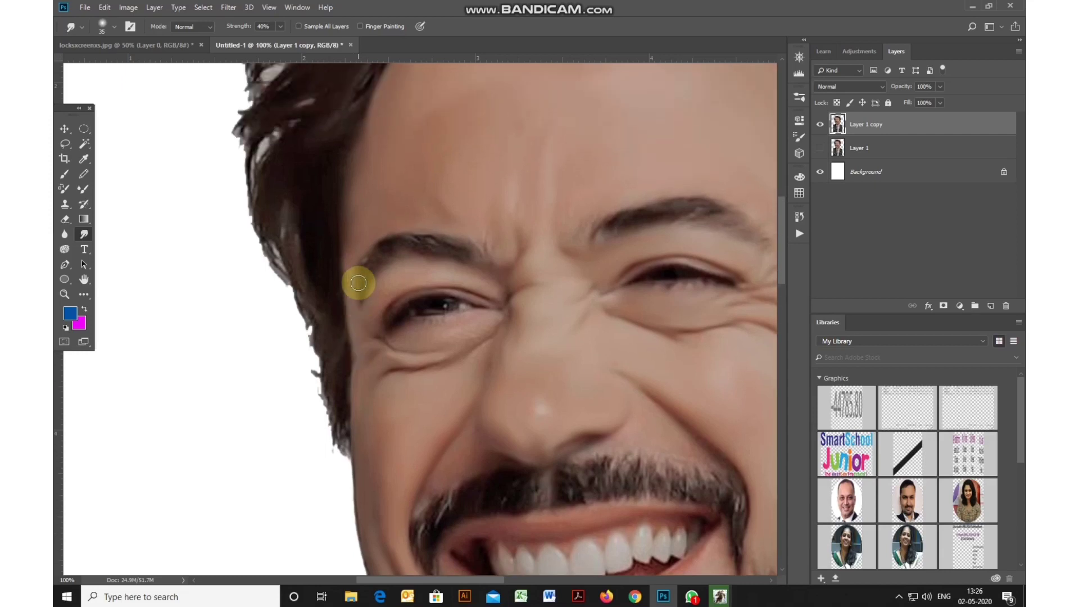
scroll(532, 281, "down", 8)
left_click_drag(441, 433, 405, 374)
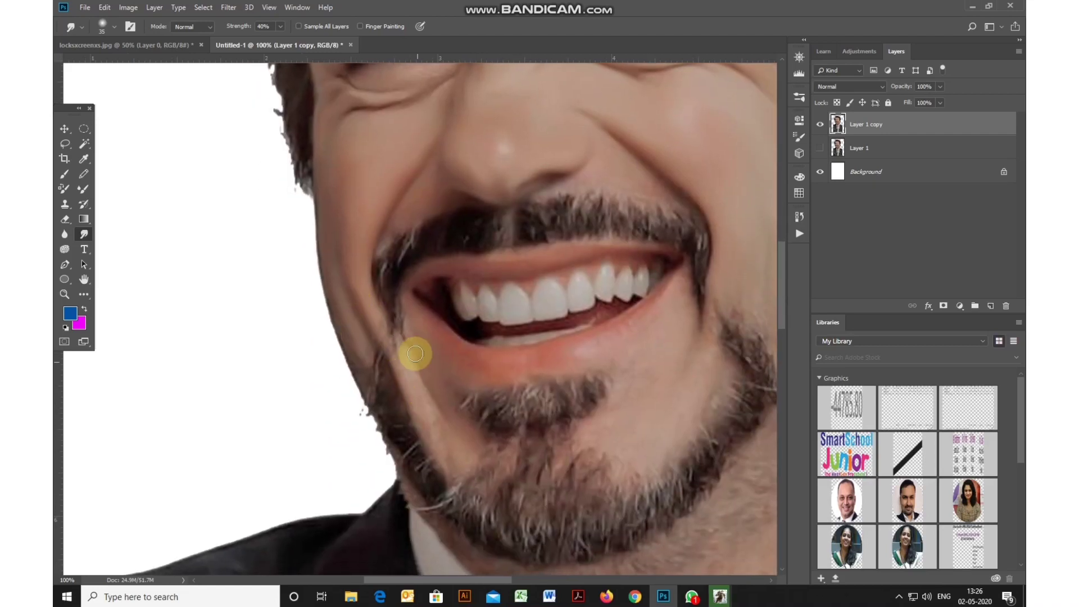
scroll(414, 354, "right", 4)
scroll(482, 361, "up", 2)
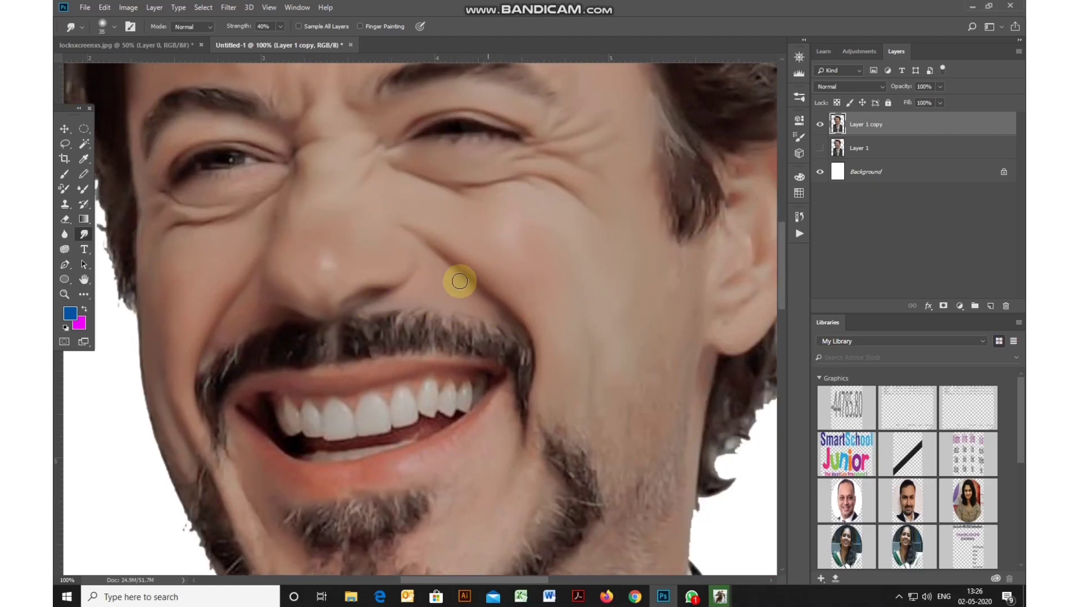
Select the ragged fringe along the ear's outer edge with the Lasso tool and delete it
scroll(458, 279, "right", 4)
scroll(577, 218, "up", 2)
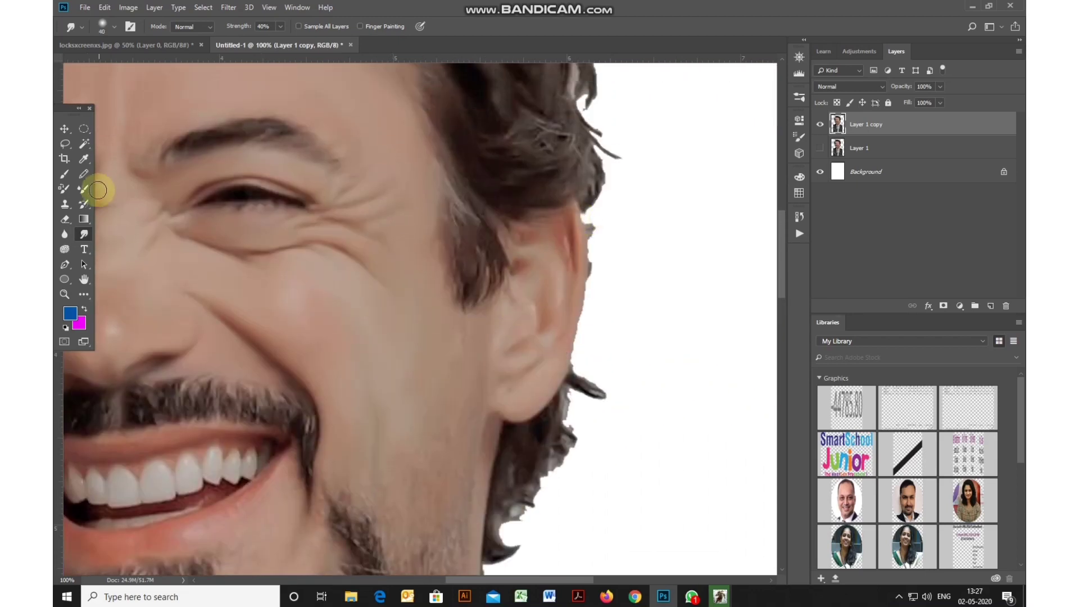
left_click(64, 144)
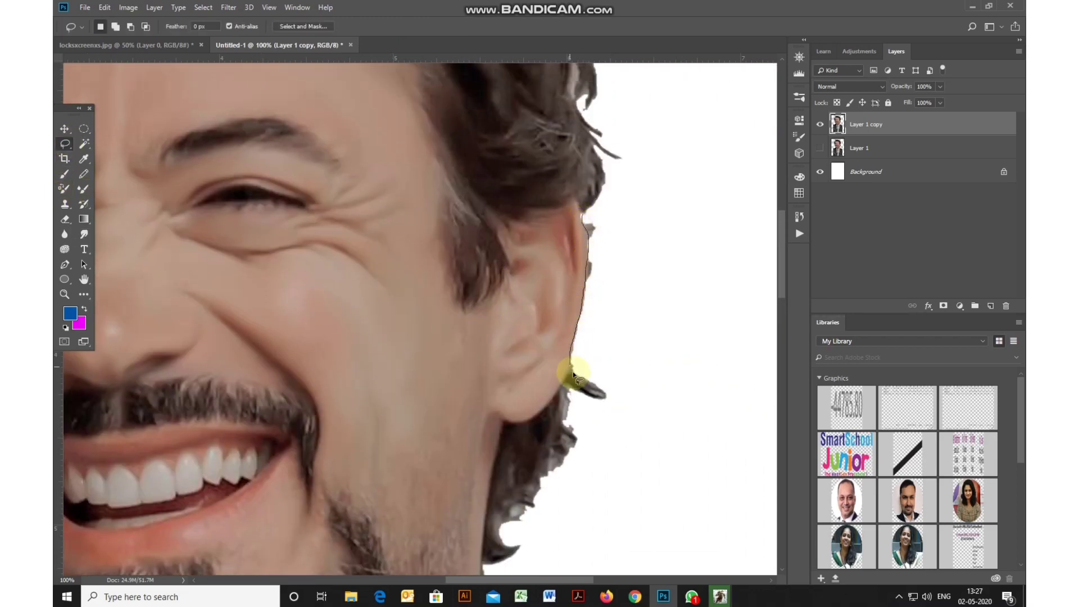
left_click_drag(641, 389, 641, 388)
key("Delete")
left_click_drag(585, 217, 590, 247)
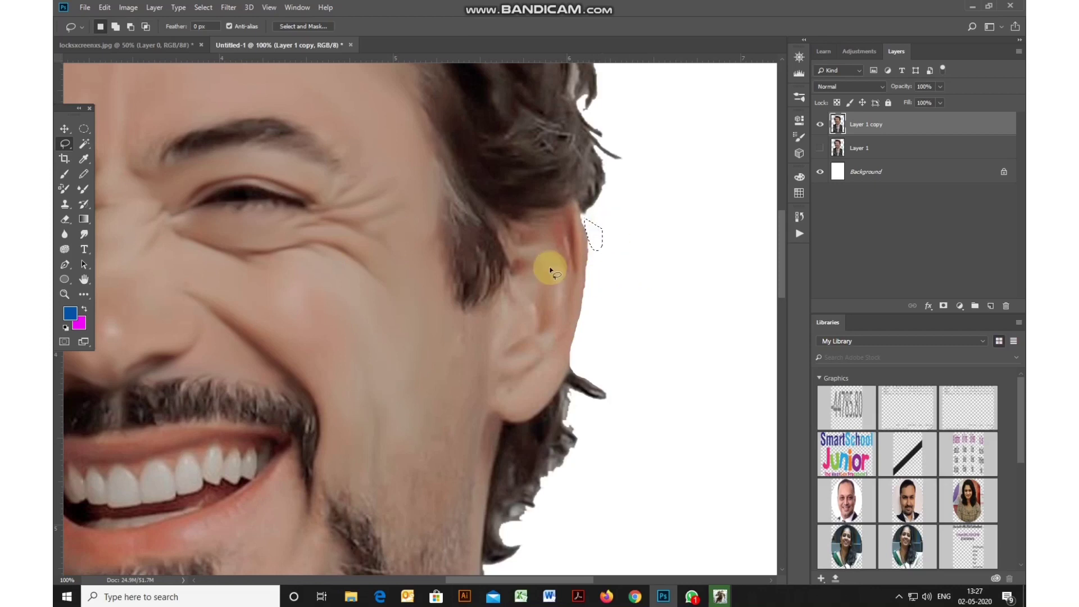
Smudge the outer edge and inner skin of the ear and the cheek next to the earlobe
left_click(84, 234)
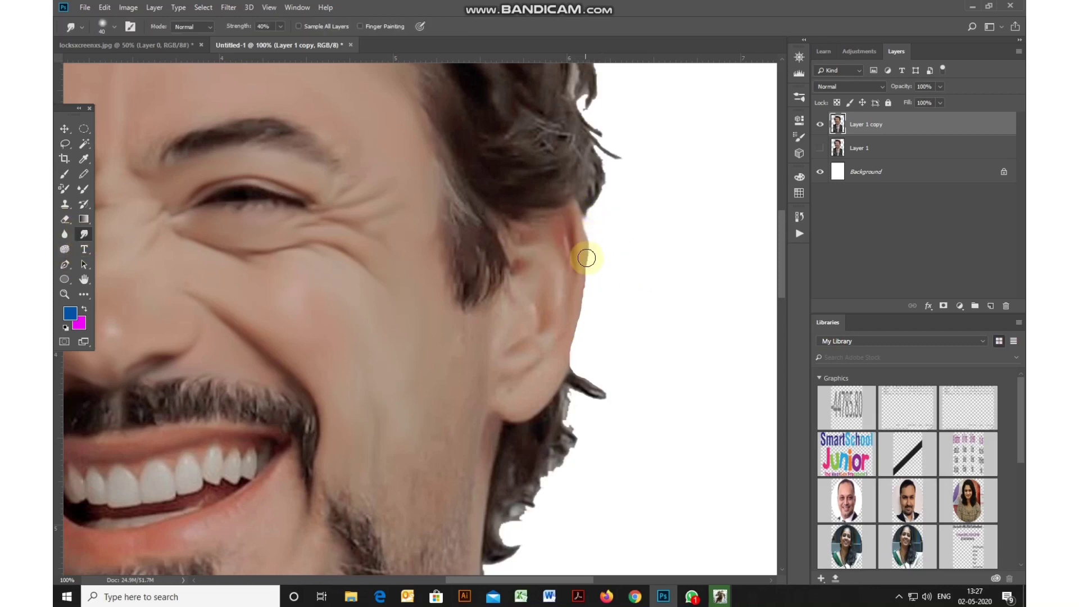
mouse_move(528, 409)
left_mouse_down()
mouse_move(554, 384)
mouse_move(579, 287)
mouse_move(579, 248)
mouse_move(557, 220)
mouse_move(568, 251)
mouse_move(530, 238)
mouse_move(551, 247)
mouse_move(551, 270)
mouse_move(512, 245)
mouse_move(537, 311)
mouse_move(542, 274)
mouse_move(505, 343)
mouse_move(556, 358)
left_mouse_up()
mouse_move(481, 366)
left_mouse_down()
mouse_move(526, 318)
mouse_move(511, 393)
mouse_move(467, 421)
mouse_move(433, 474)
mouse_move(455, 493)
mouse_move(520, 400)
left_mouse_up()
Smooth the lower cheek between the goatee and the ear with a 60 px Smudge brush, using a smaller one near the jaw edge
key("]")
scroll(521, 400, "down", 2)
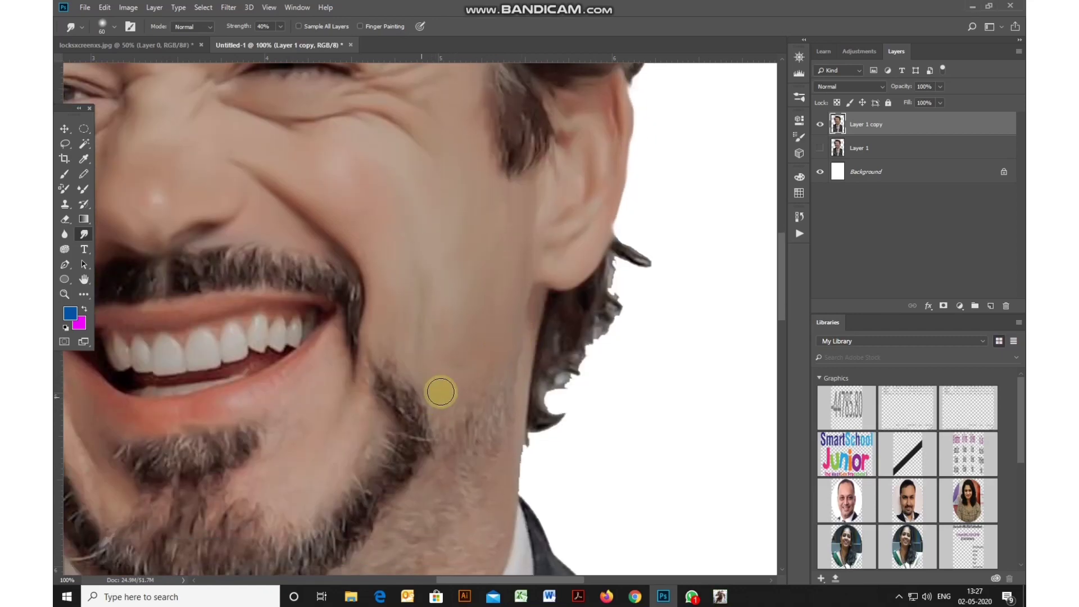
left_click_drag(453, 411, 511, 322)
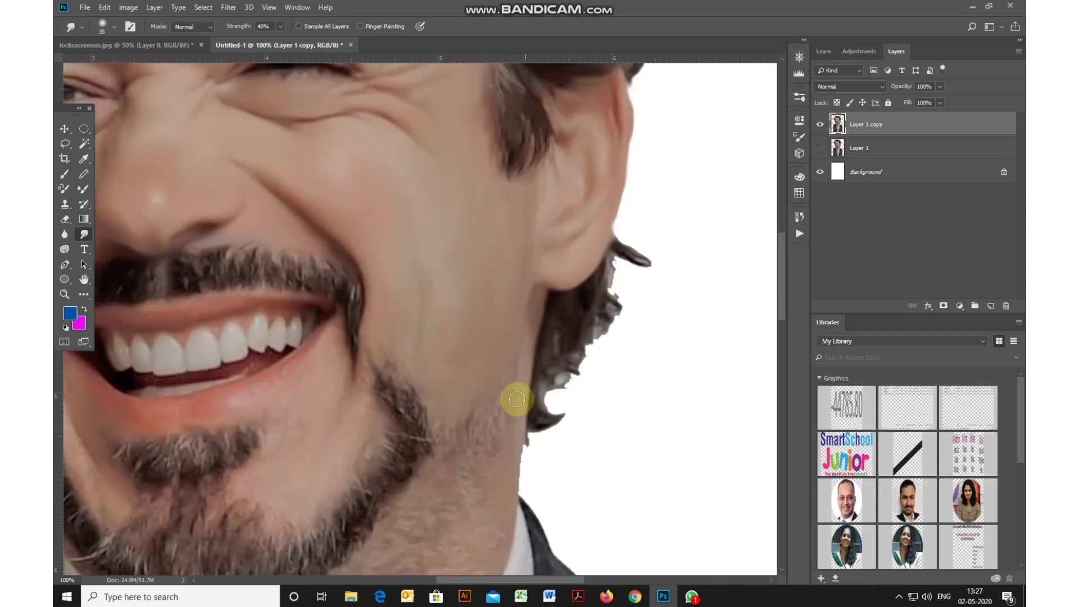
left_click_drag(241, 431, 393, 391)
mouse_move(386, 329)
left_mouse_down()
mouse_move(409, 422)
mouse_move(375, 521)
left_mouse_up()
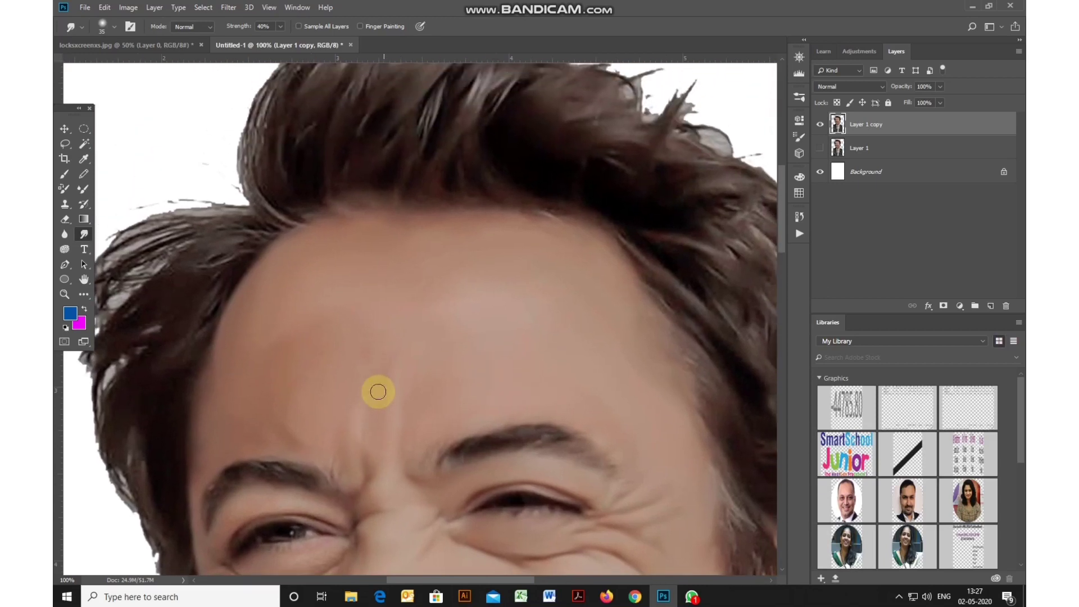
key("ctrl+minus")
key("ctrl+minus")
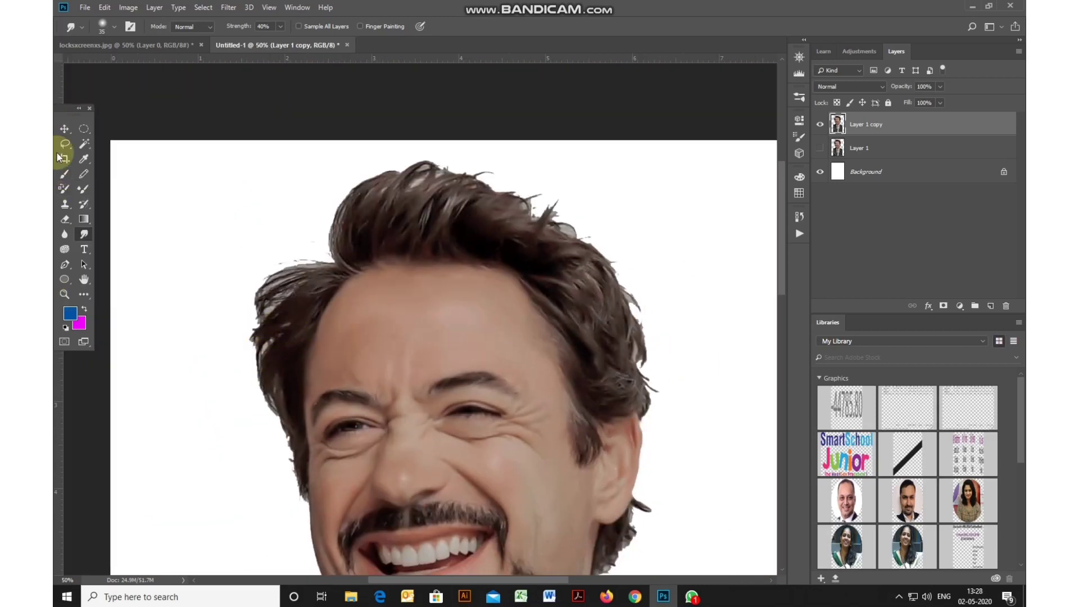
Start a Pen path at the image-left sideburn and trace the outer hair edge up that side of the head
left_click(65, 264)
left_click_drag(289, 480, 200, 387)
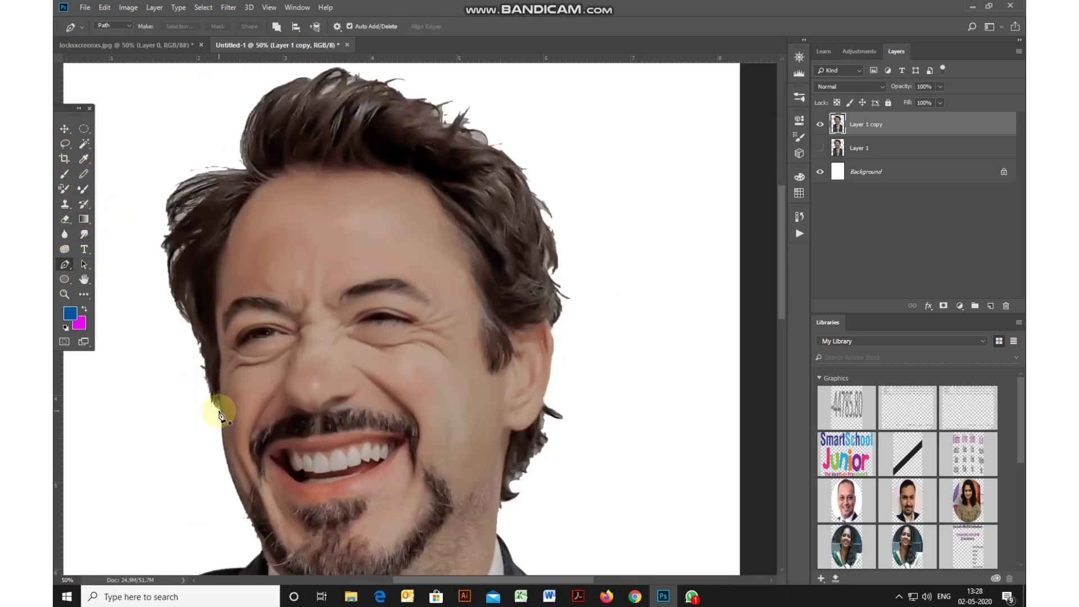
left_click(221, 407)
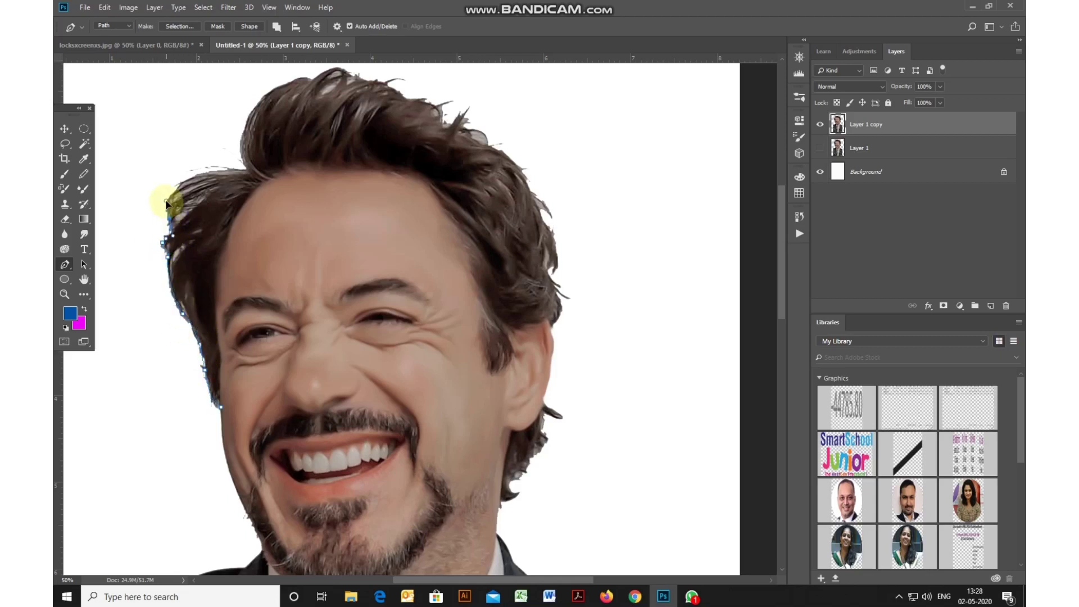
scroll(223, 188, "up", 2)
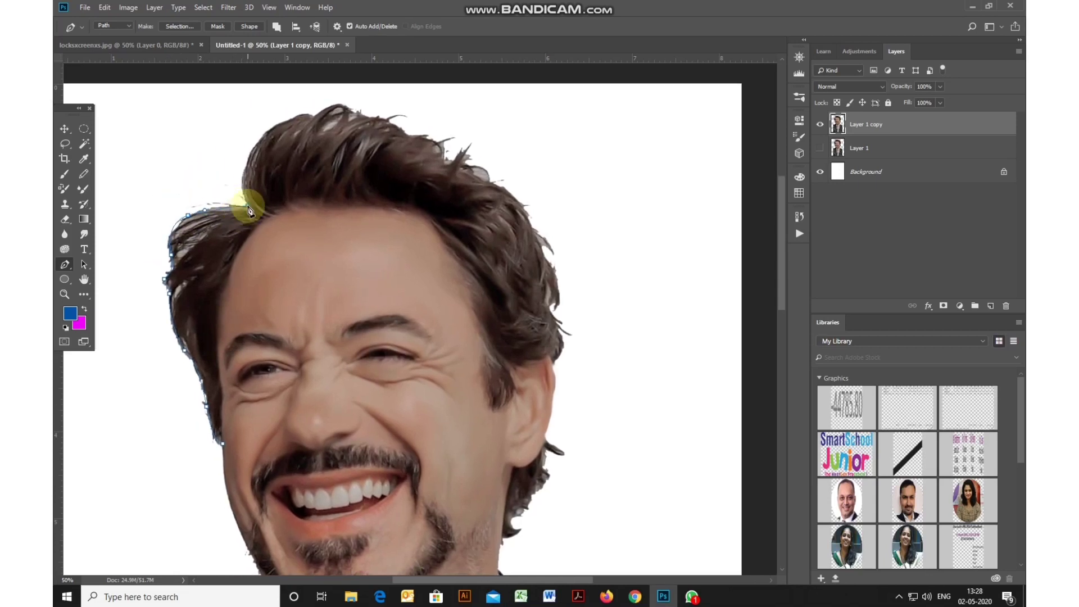
Continue the path along the outer hair edge over the crown and down the opposite side to the ear
left_click_drag(302, 119, 341, 86)
scroll(298, 179, "up", 3)
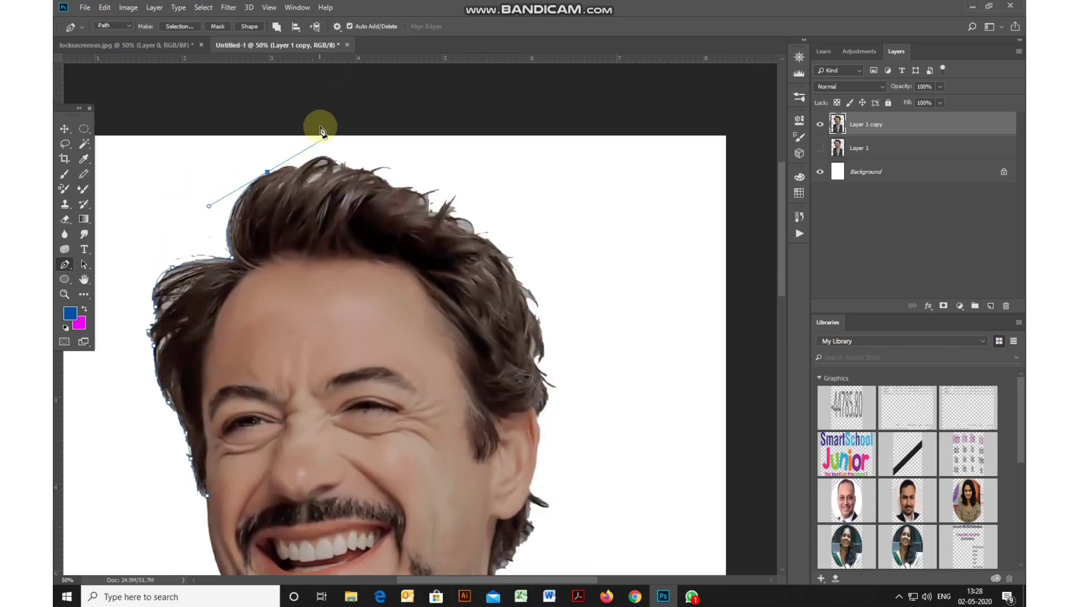
left_click_drag(339, 155, 313, 187)
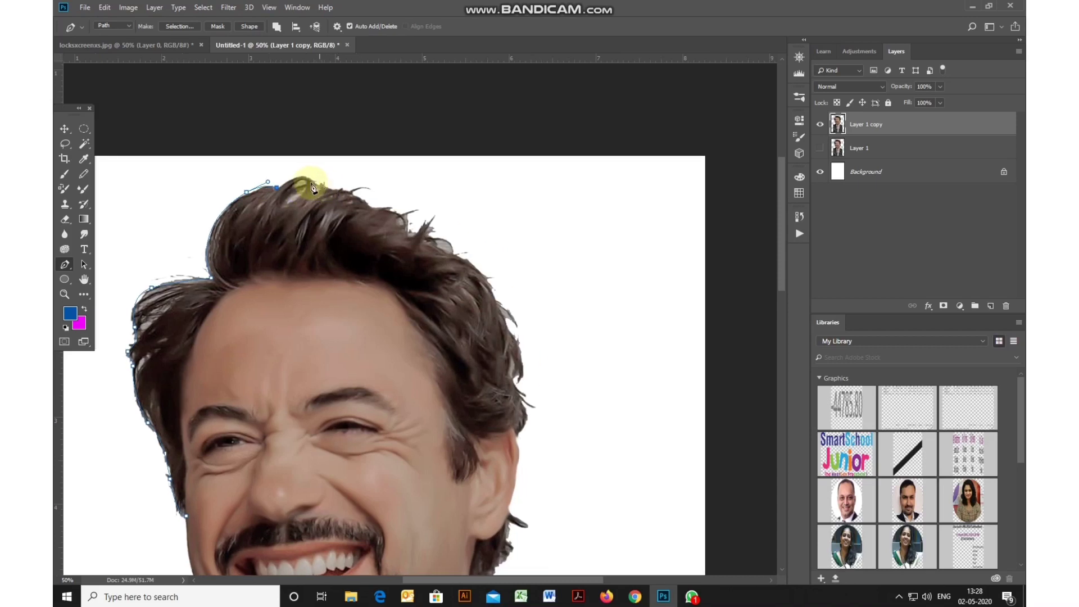
left_click(336, 198)
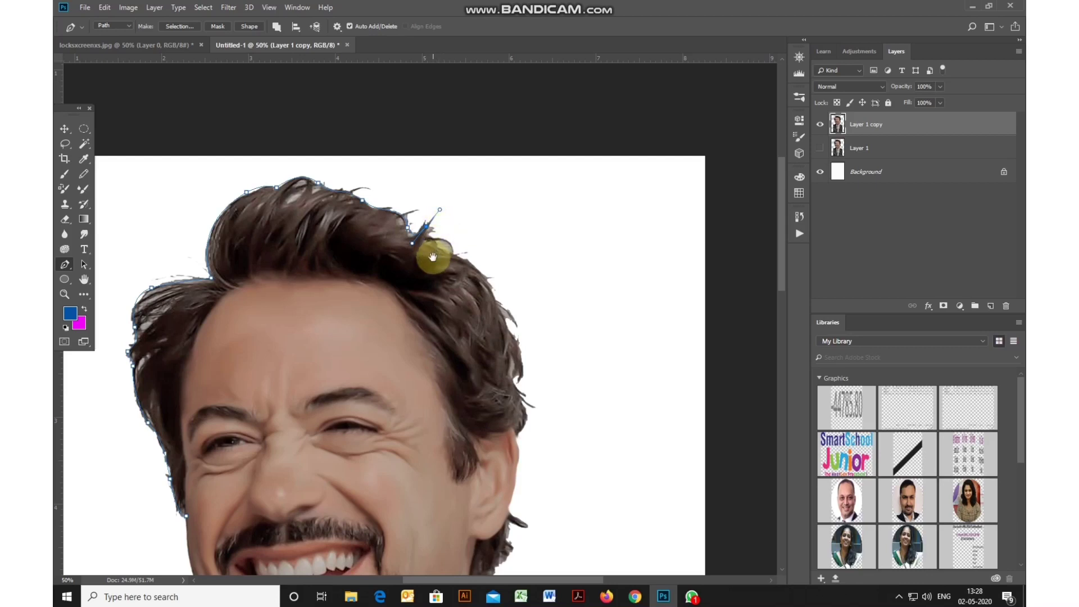
left_click_drag(432, 257, 398, 248)
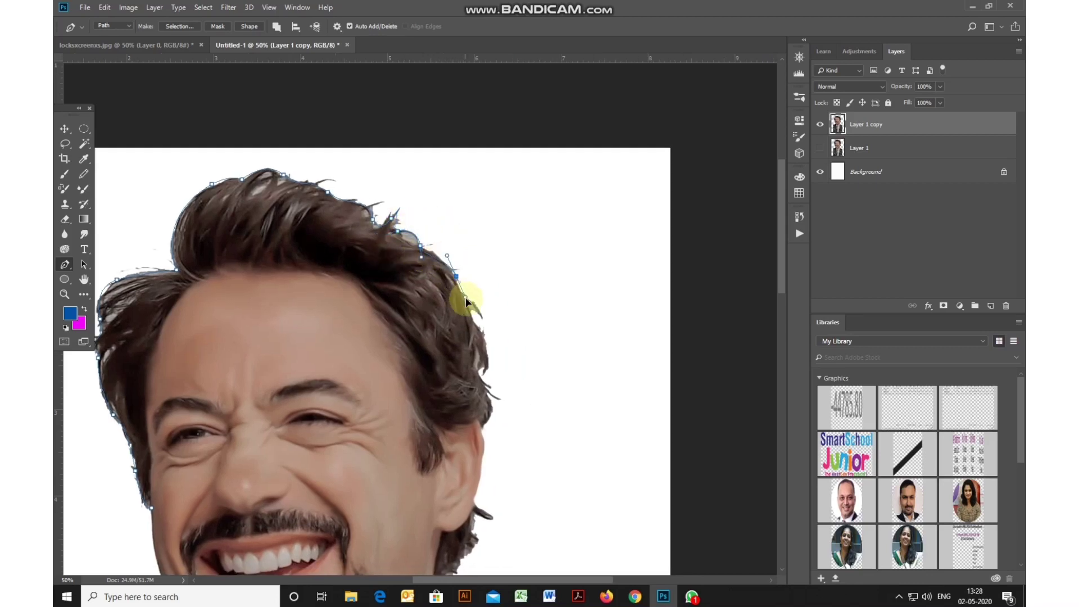
left_click_drag(449, 310, 448, 288)
left_click_drag(467, 276, 466, 280)
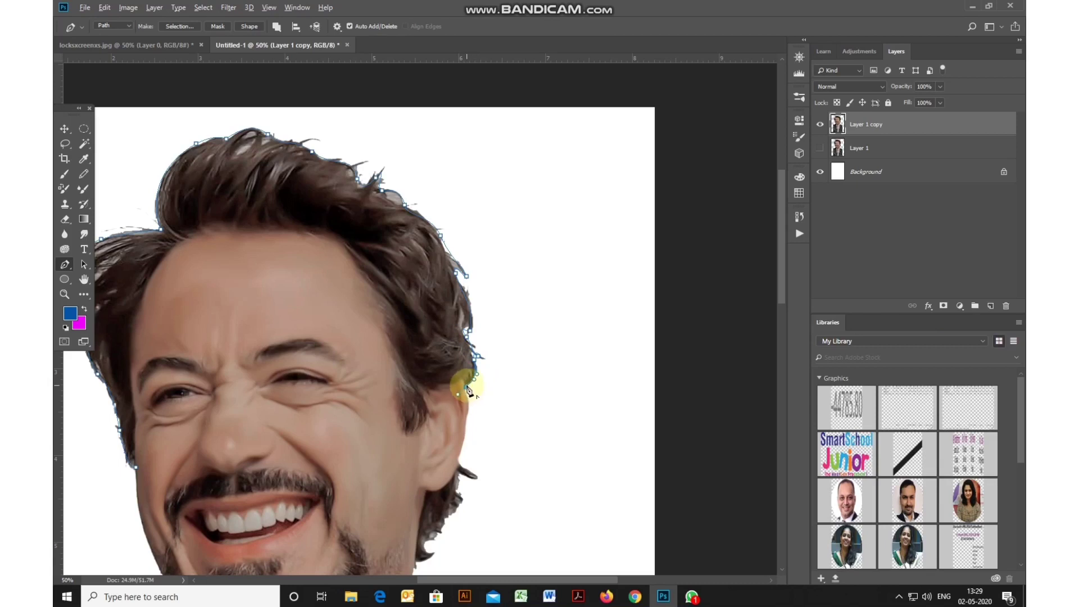
Trace the path between hair and ear, around the sideburn tip and up its inner edge to the temple
key("ctrl+plus")
left_click_drag(415, 400, 400, 389)
left_click_drag(413, 460, 395, 483)
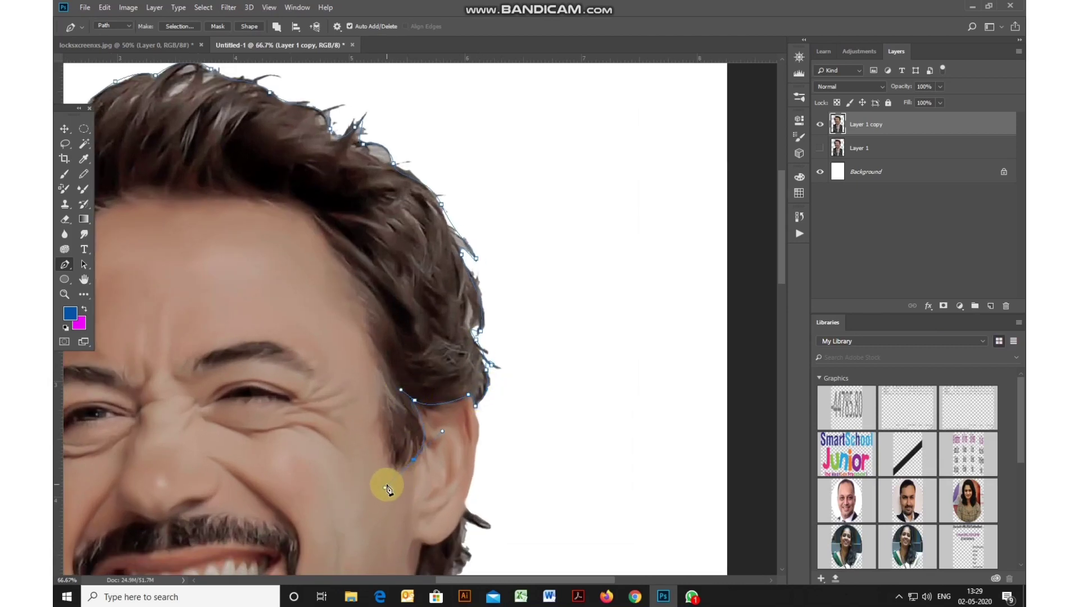
left_click(392, 463)
left_click_drag(382, 389, 384, 361)
Continue the path along the forehead hairline from the image-right temple across to the image-left temple
scroll(386, 361, "up", 2)
scroll(376, 310, "up", 3)
left_click_drag(334, 324, 328, 325)
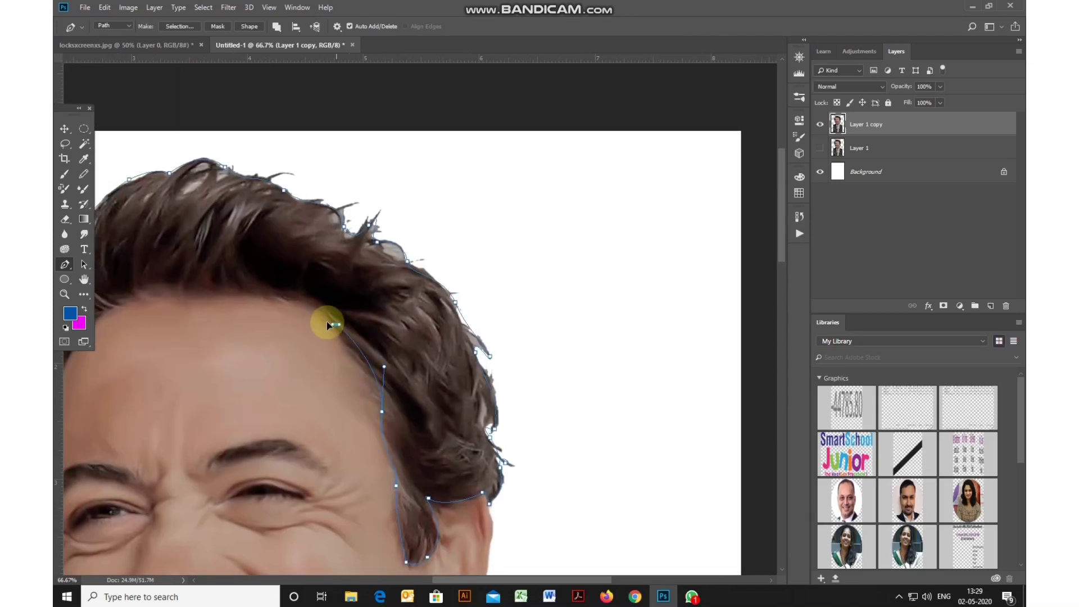
left_click(322, 293)
scroll(205, 306, "left", 4)
left_click_drag(159, 327, 159, 328)
left_click_drag(159, 329, 262, 247)
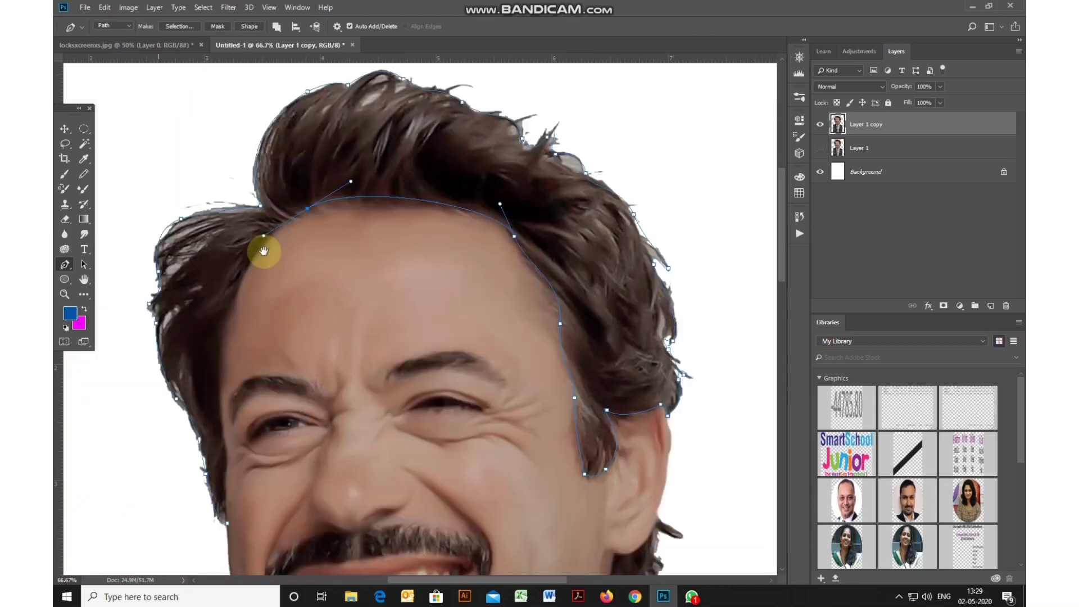
Close the path down the inner edge of the image-left sideburn and convert it to a selection
left_click_drag(222, 365, 221, 431)
left_click_drag(227, 461, 282, 243)
left_click(282, 241)
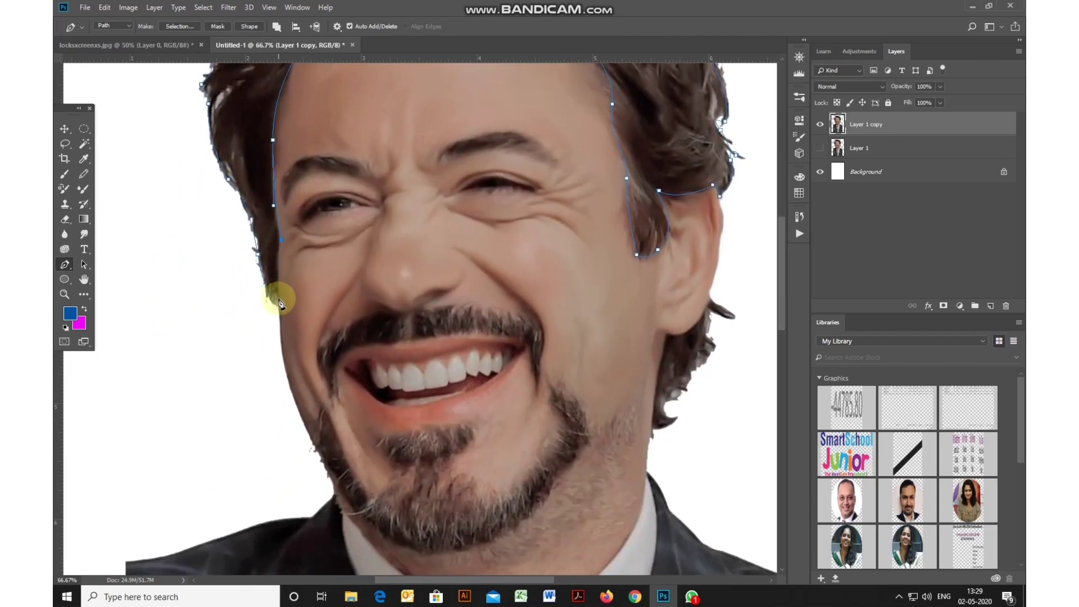
scroll(241, 429, "up", 6)
scroll(240, 429, "right", 2)
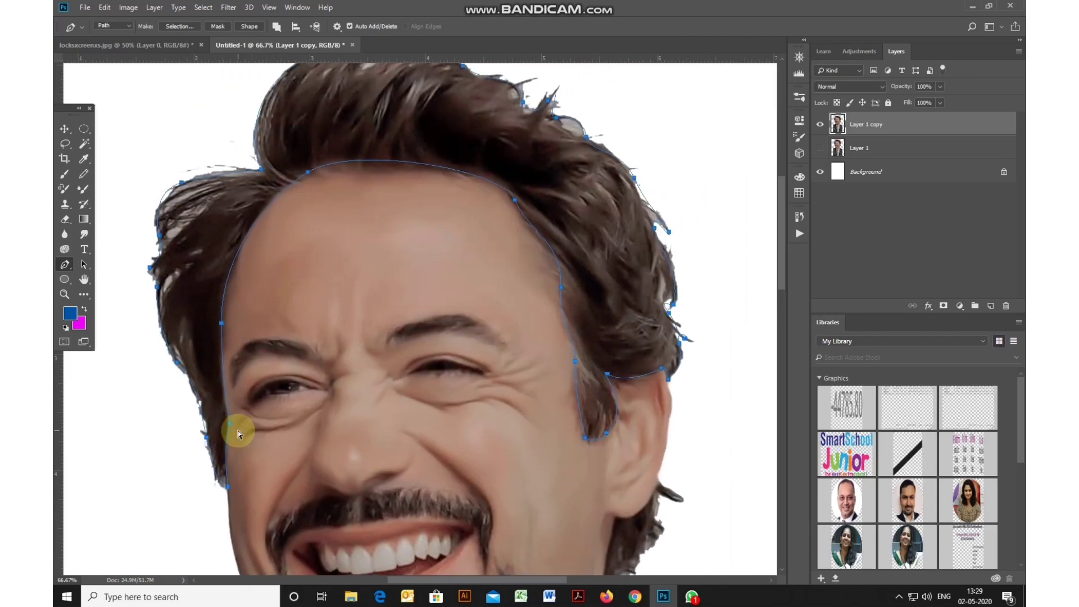
key("ctrl+Return")
scroll(248, 409, "up", 3)
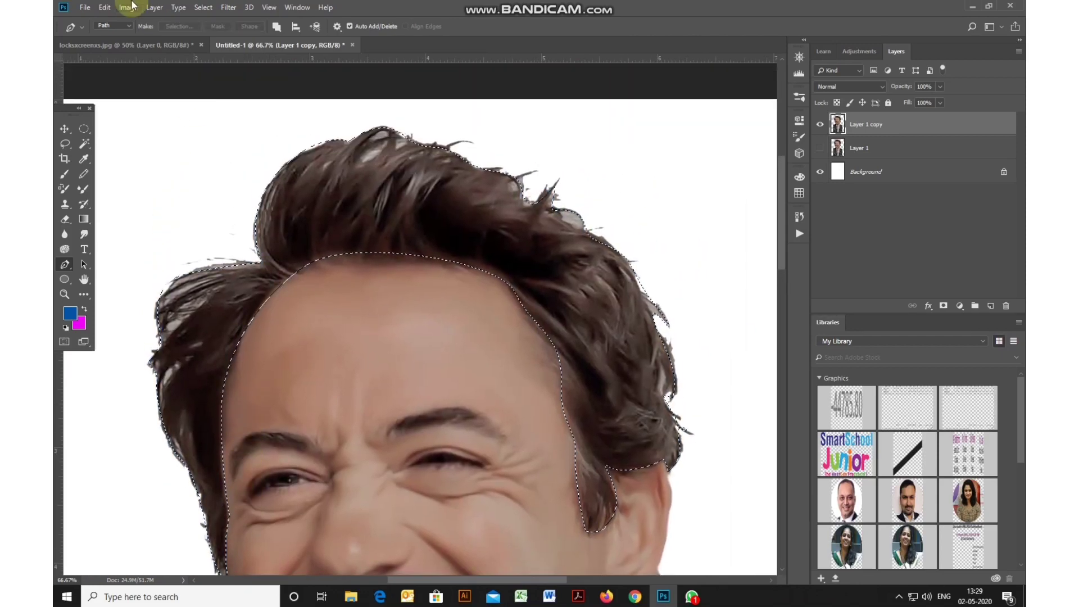
Apply the Oil Paint filter to the selected hair with a lighting angle of 90° and a shine of 1.5
left_click(228, 7)
mouse_move(238, 216)
left_click(394, 260)
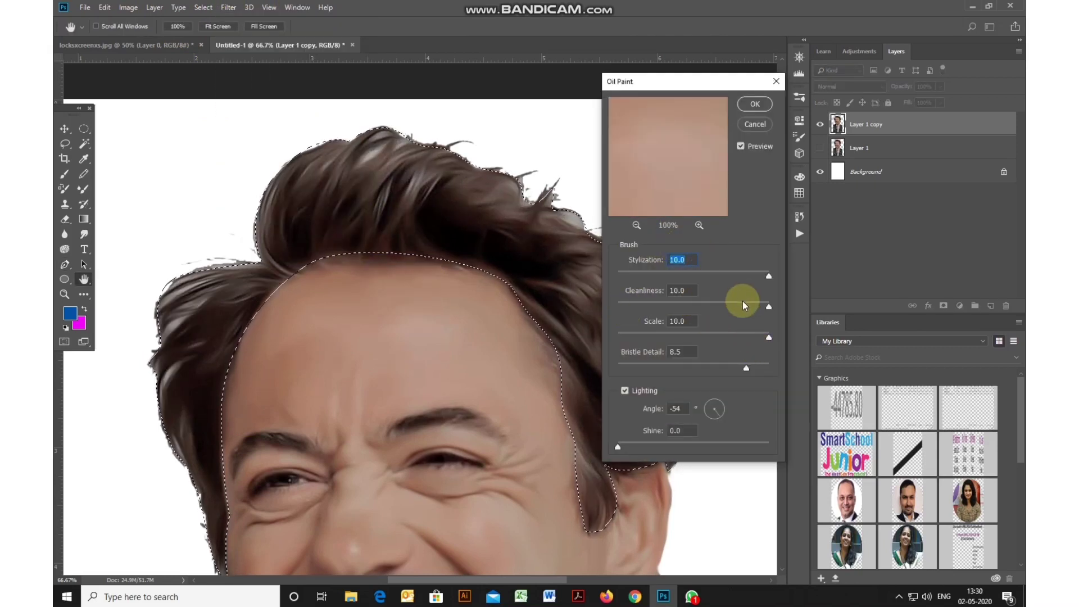
left_click_drag(721, 404, 703, 401)
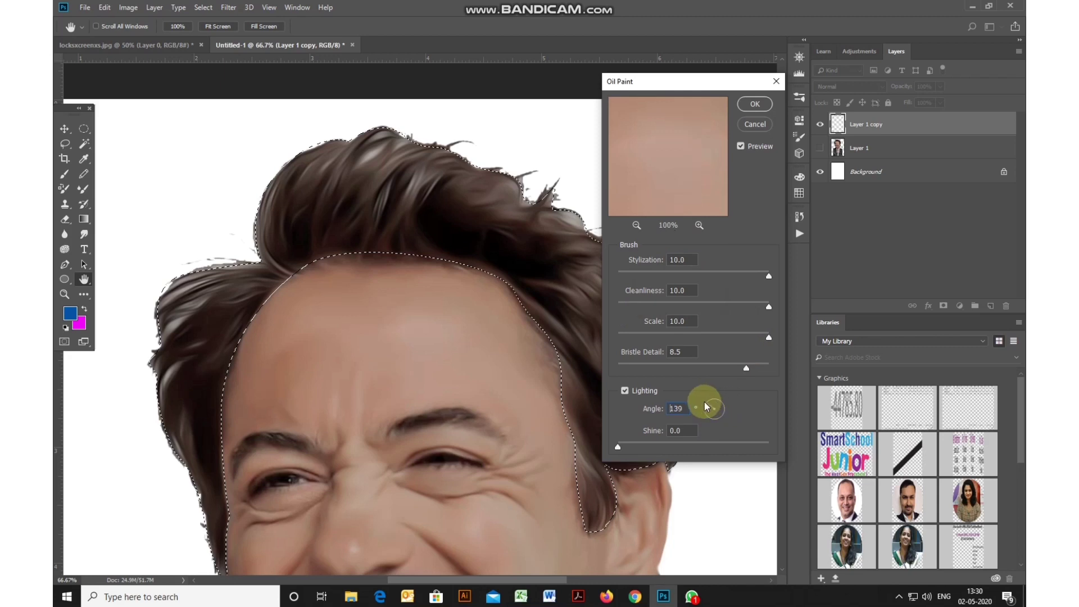
left_click(636, 436)
mouse_move(637, 435)
left_mouse_down()
mouse_move(674, 440)
mouse_move(633, 446)
left_mouse_up()
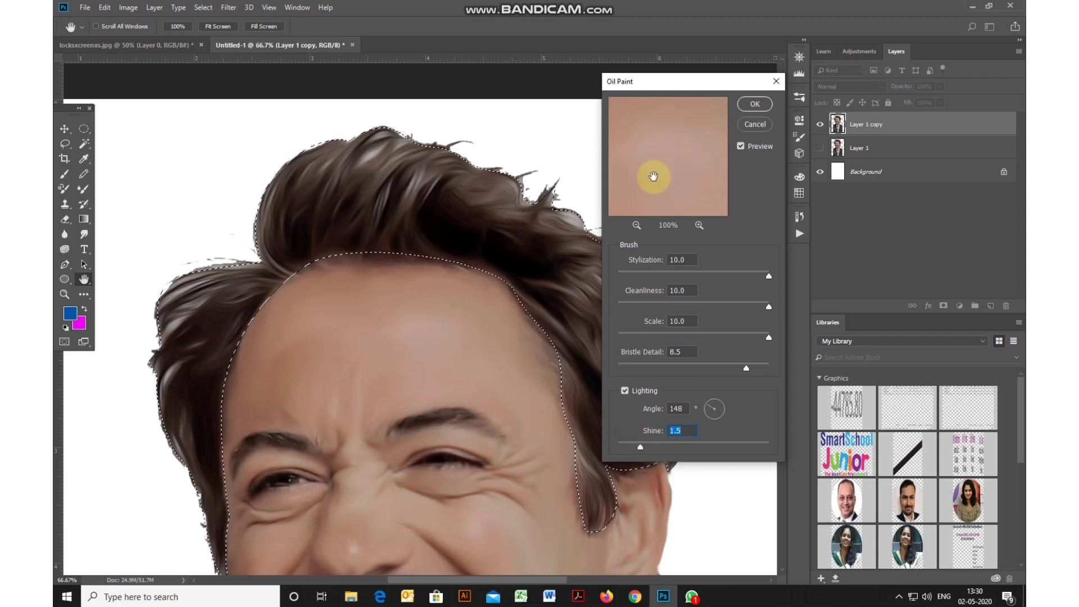
left_click_drag(650, 173, 662, 212)
left_click(716, 406)
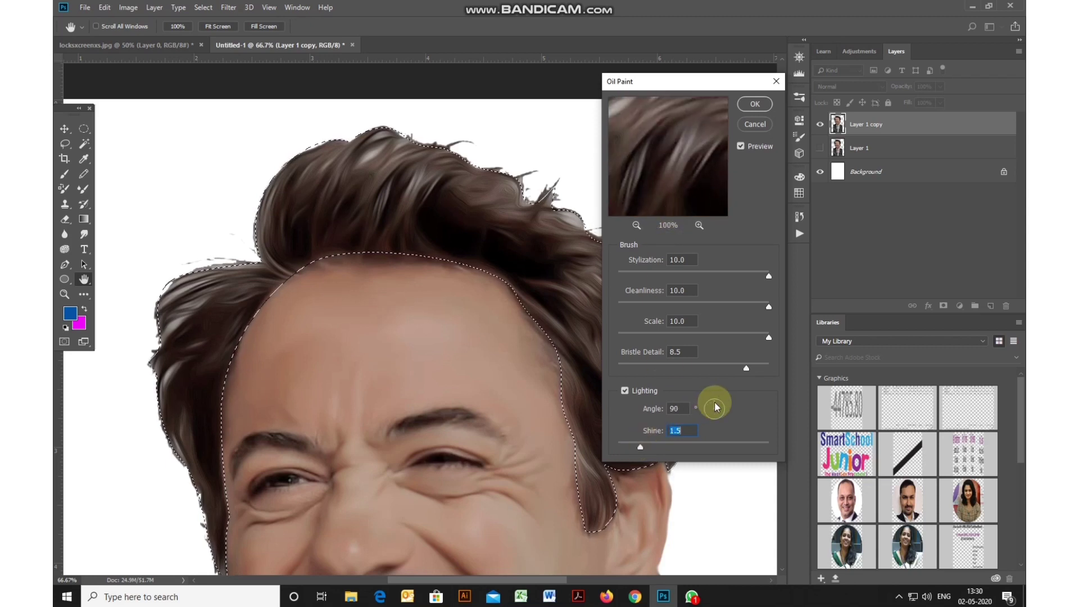
left_click(755, 104)
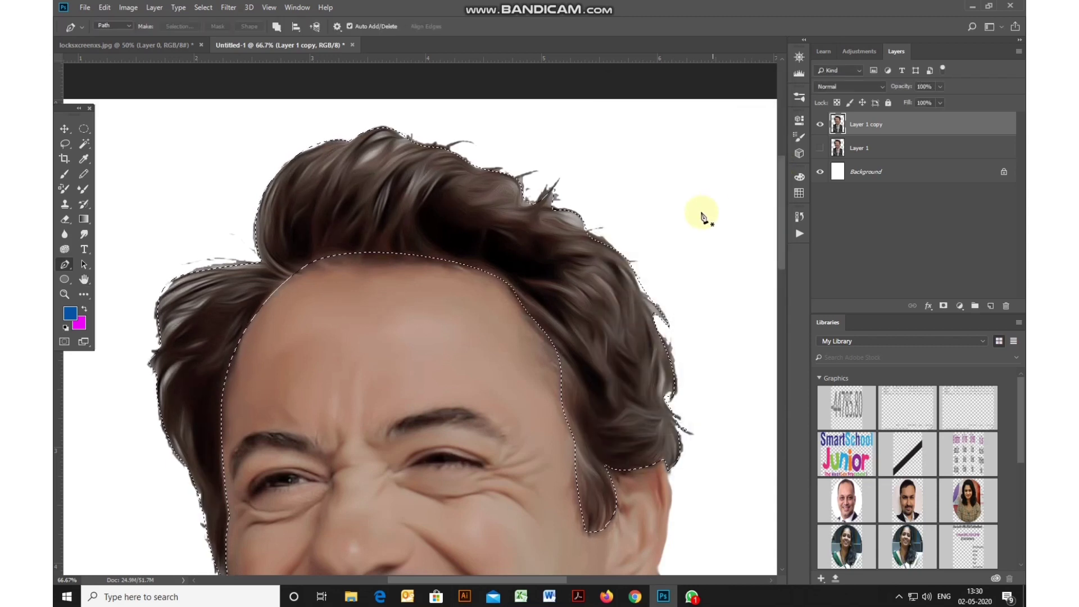
key("ctrl+d")
key("p")
left_click(65, 218)
key("ctrl+shift+d")
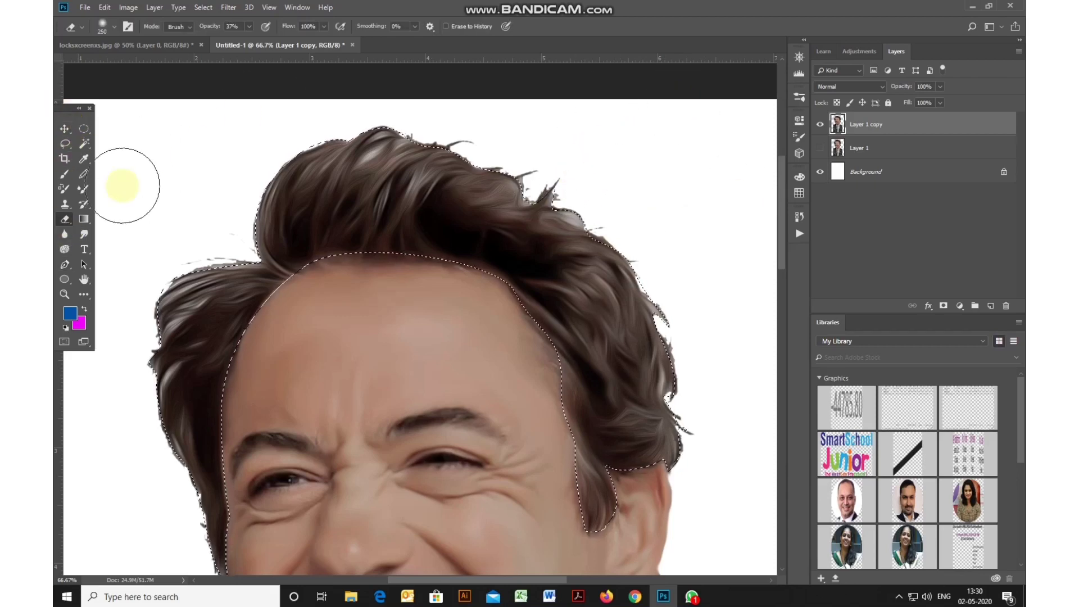
left_click(65, 129)
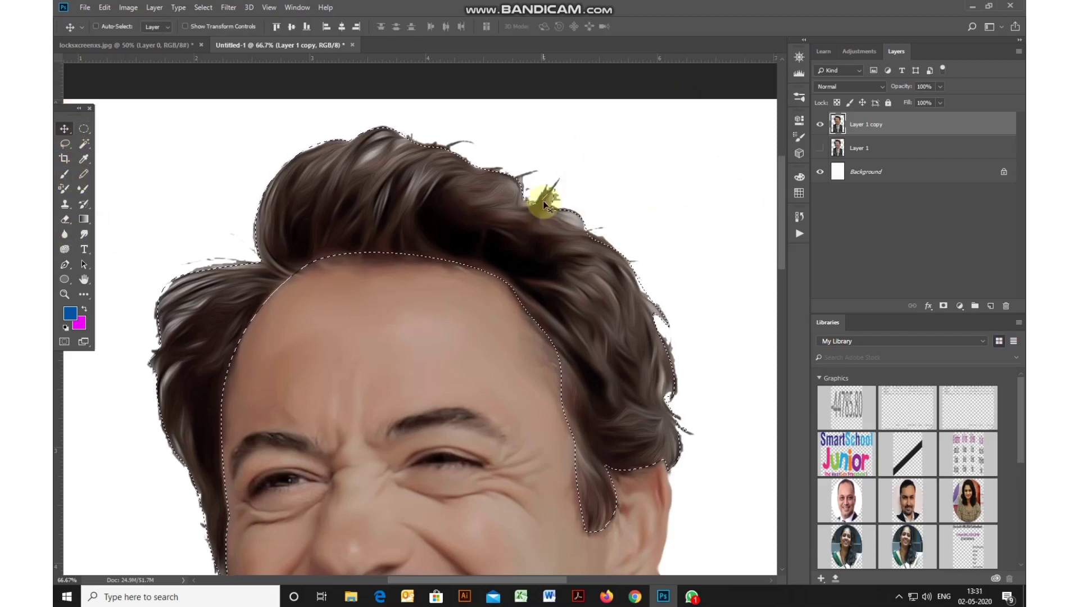
Deselect the hair and smudge its ragged outer edge along the image-left side and over the crown
key("ctrl")
left_click(83, 234)
left_click_drag(222, 248, 337, 252)
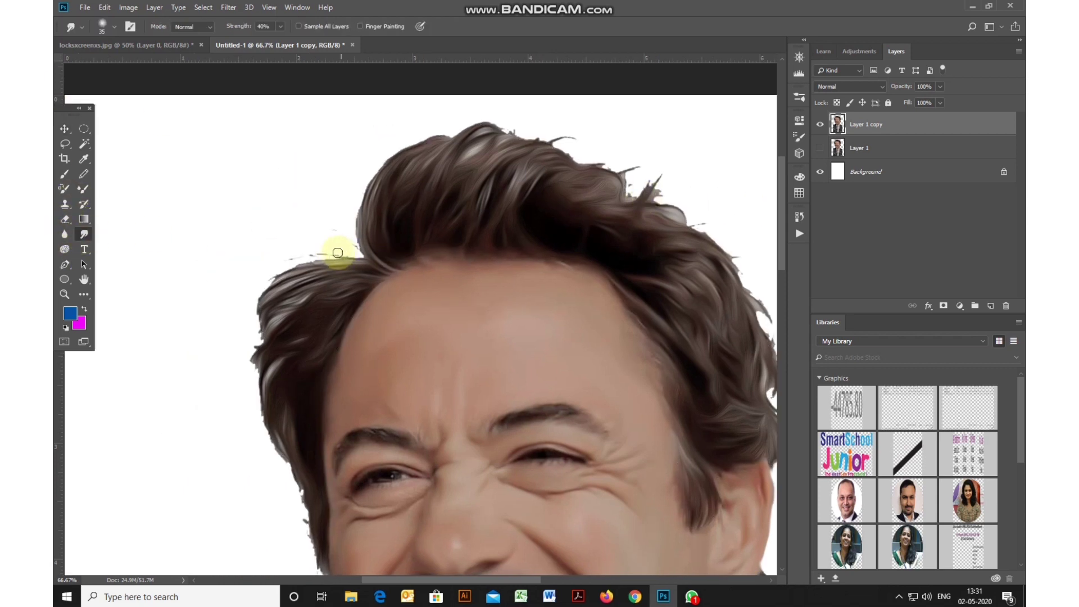
left_click_drag(271, 286, 305, 207)
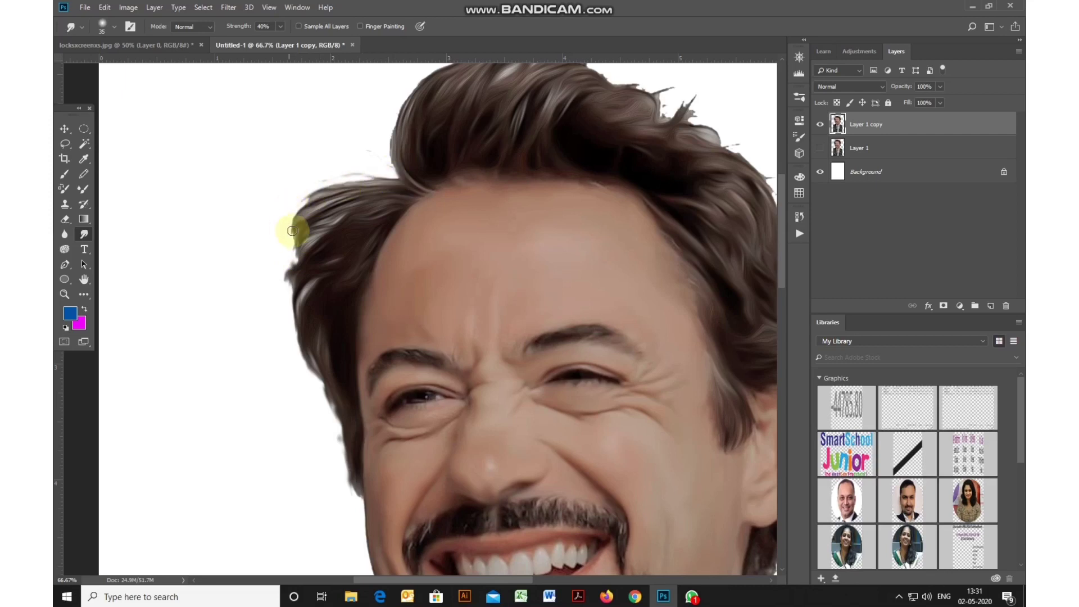
scroll(321, 343, "up", 5)
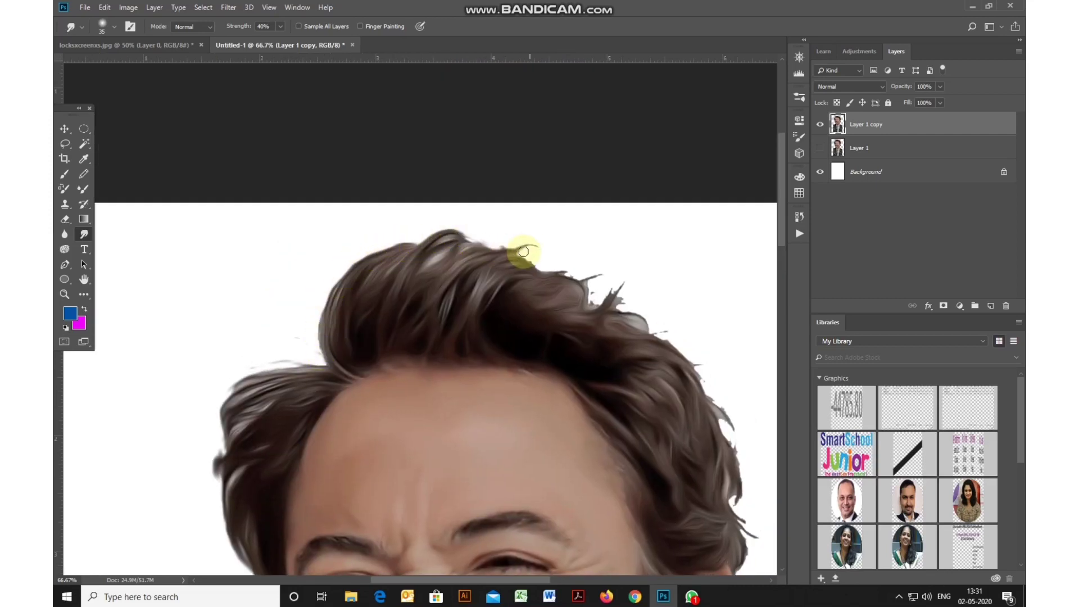
scroll(621, 294, "down", 1)
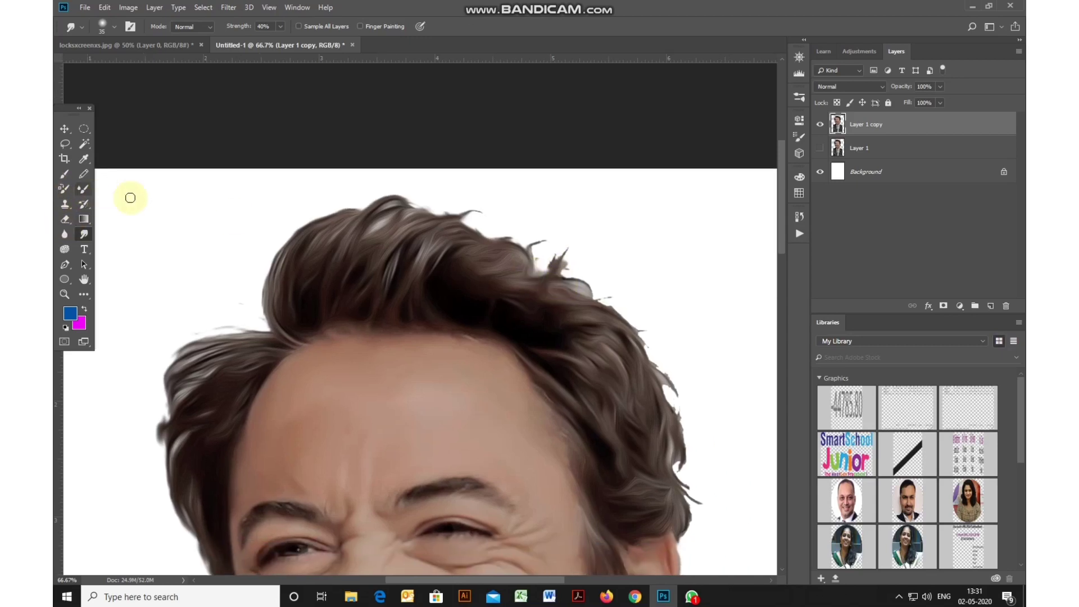
Select the stray strands and tufts sticking out along the top of the hair with the Lasso tool and delete them
key("l")
key("ctrl+plus")
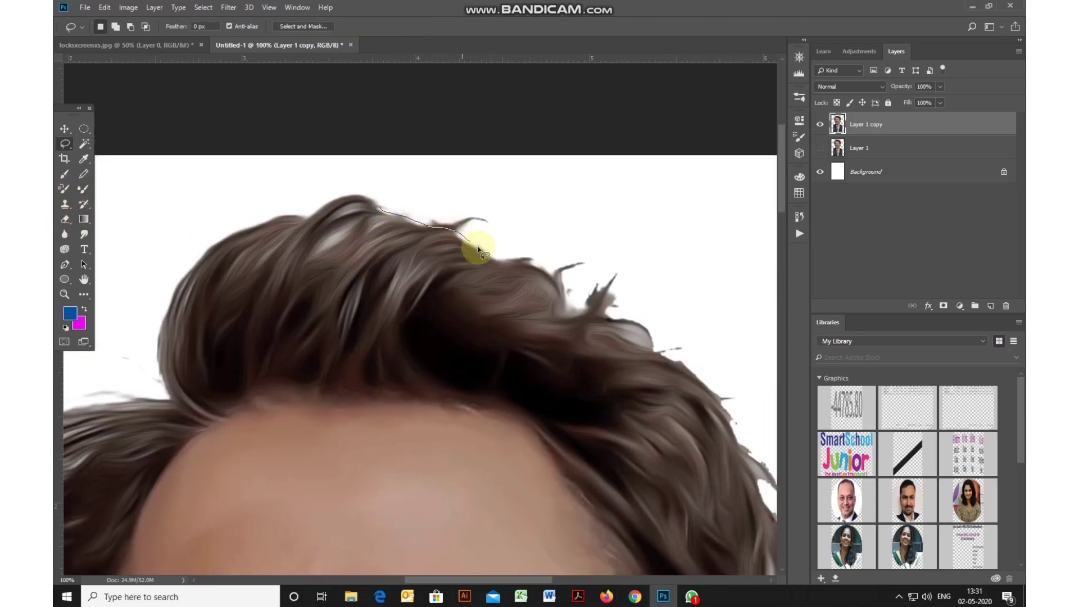
left_click_drag(511, 191, 511, 189)
key("Delete")
left_click_drag(585, 244, 499, 222)
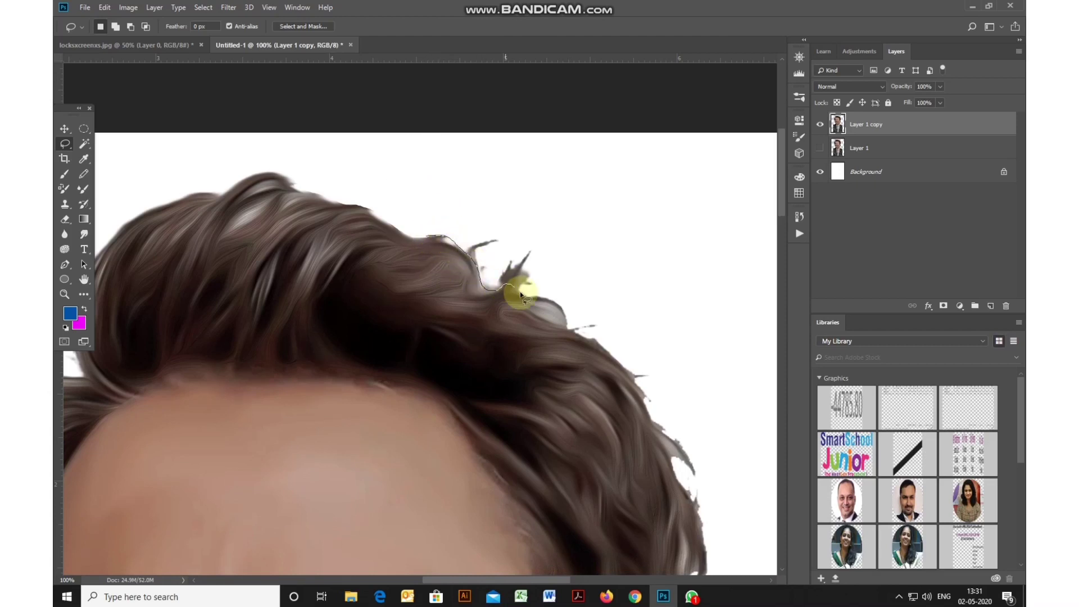
left_click_drag(599, 337, 596, 270)
key("Delete")
Select the ragged fringe along the image-right side of the hair above the ear with the Lasso tool and delete it
left_click_drag(471, 224, 469, 216)
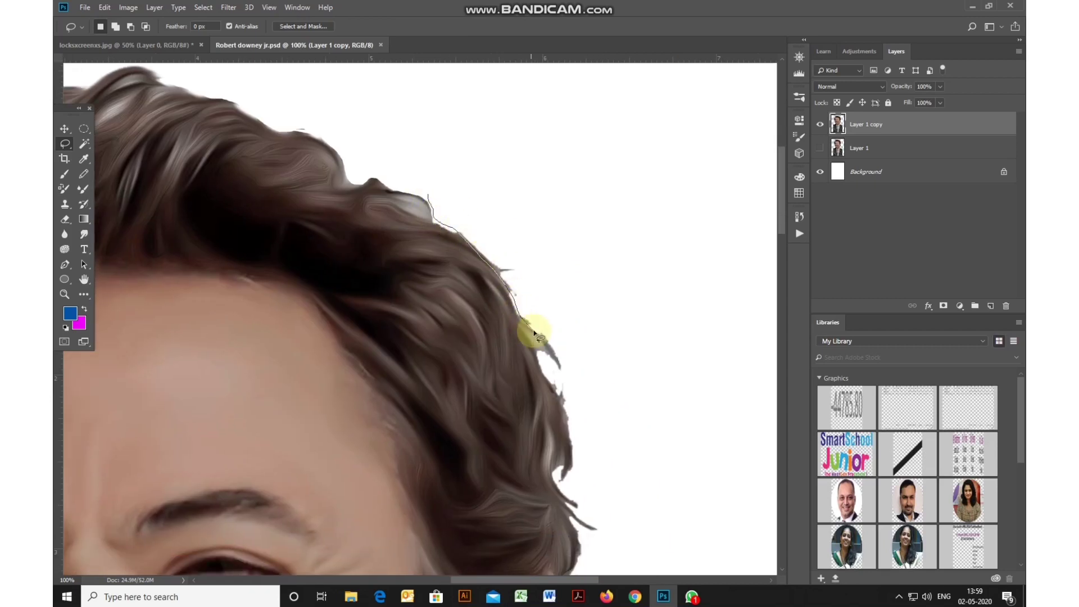
key("Delete")
scroll(585, 279, "down", 3)
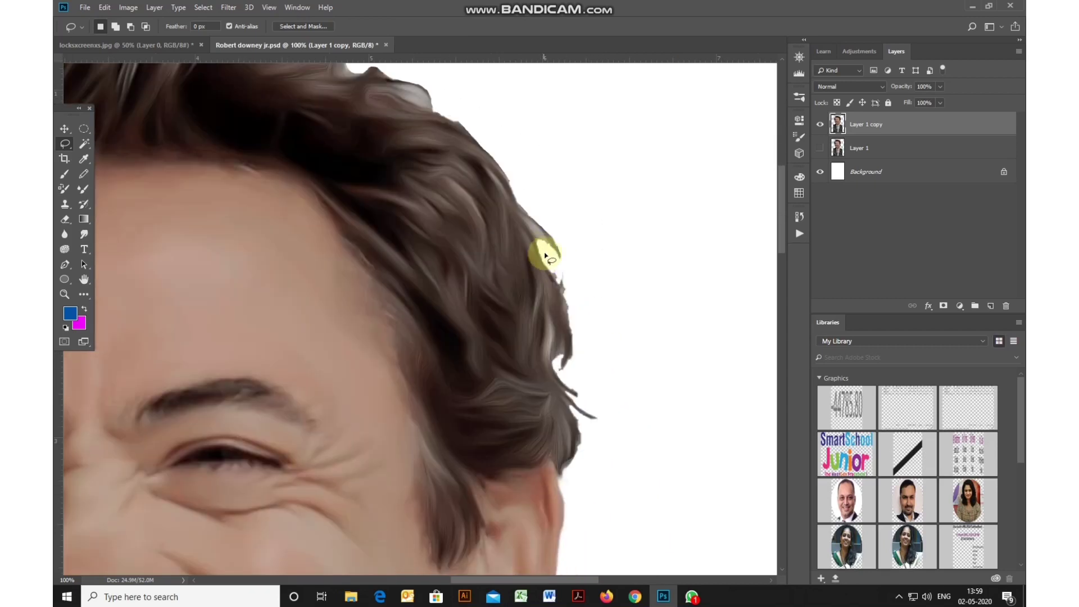
left_click_drag(545, 256, 458, 201)
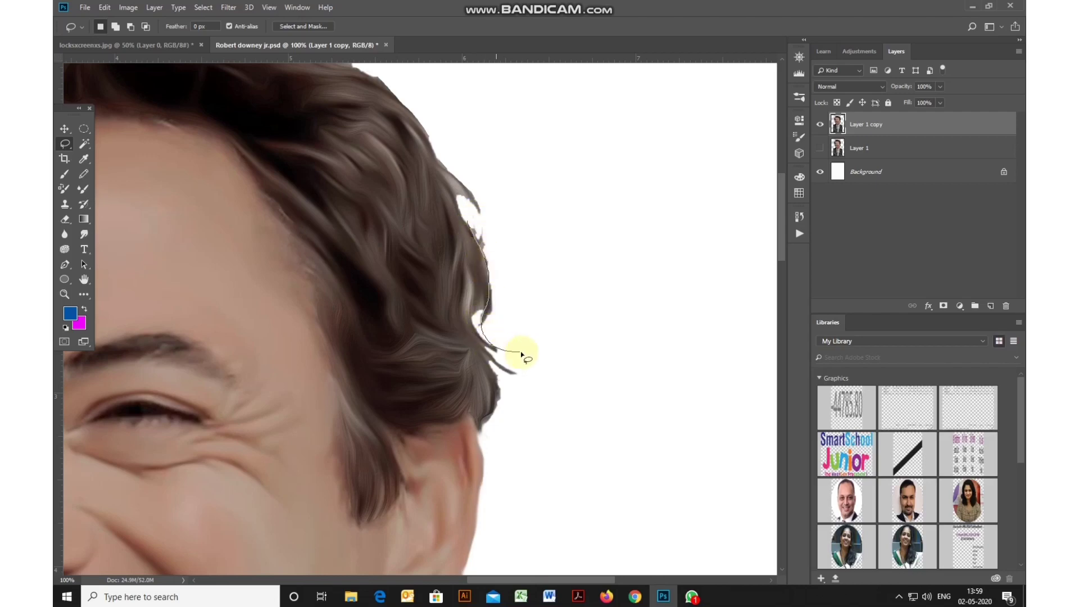
scroll(511, 320, "down", 10)
scroll(513, 316, "up", 15)
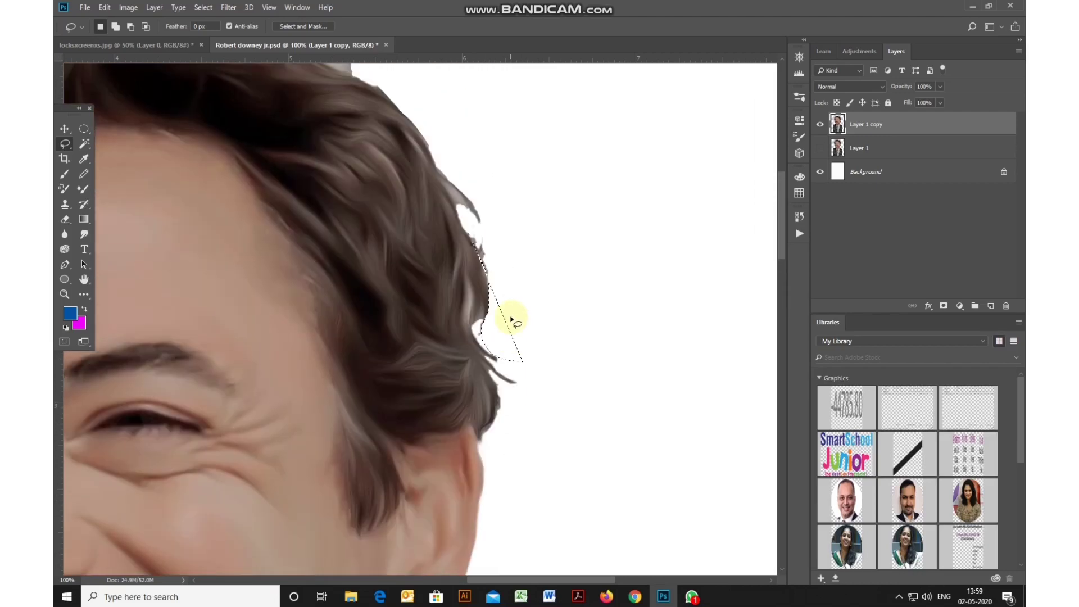
Smudge the trimmed hair outline from the crown down the image-right side, softening the loose strands above the ear
left_click(84, 234)
mouse_move(214, 219)
left_mouse_down()
mouse_move(471, 231)
mouse_move(335, 355)
left_mouse_up()
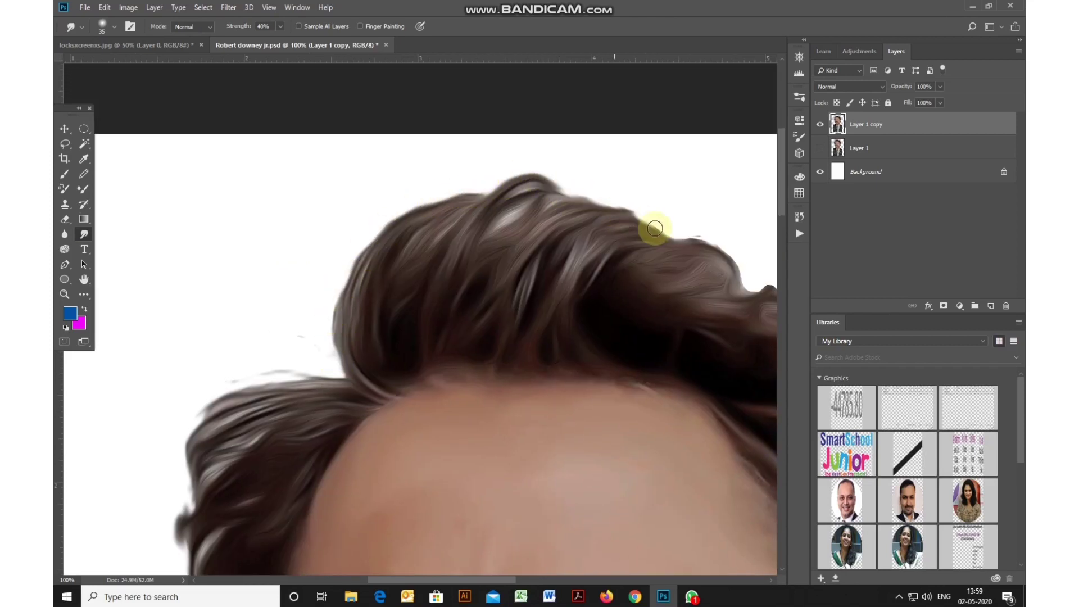
left_click_drag(684, 265, 321, 213)
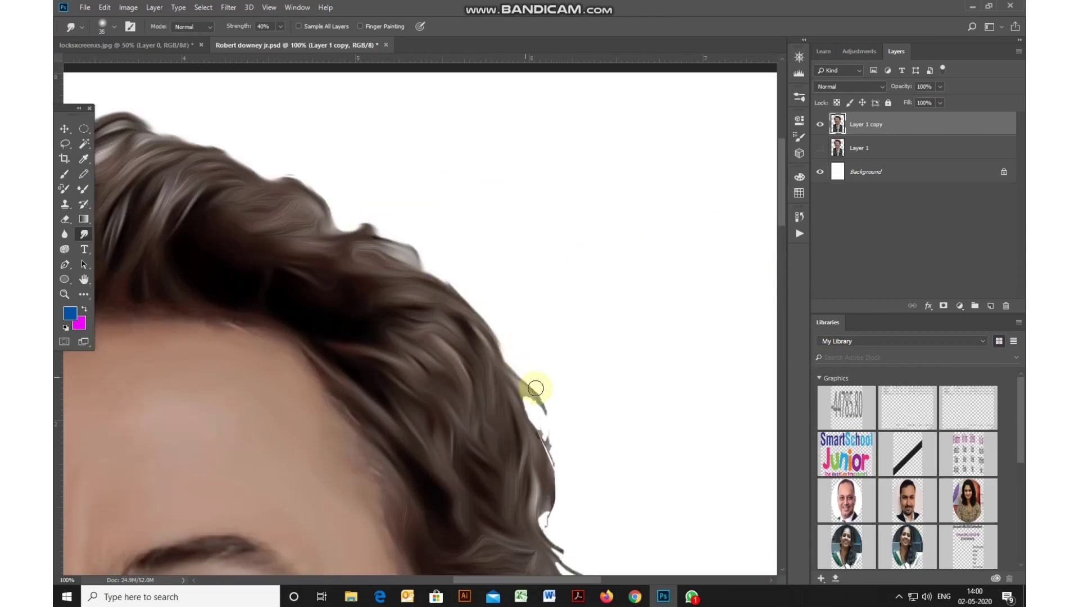
left_click_drag(535, 387, 451, 236)
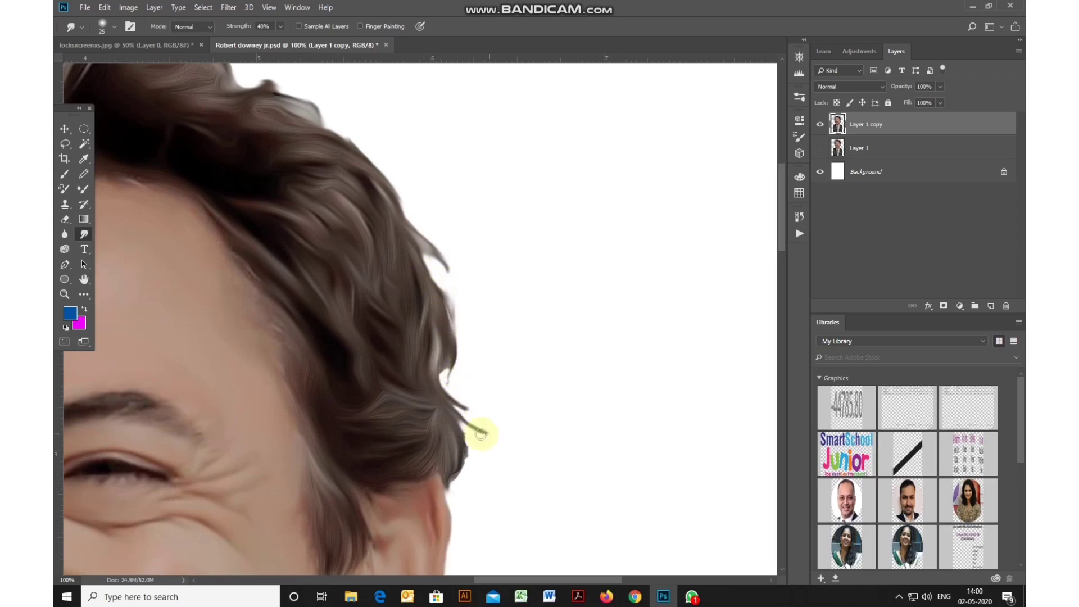
scroll(459, 394, "down", 3)
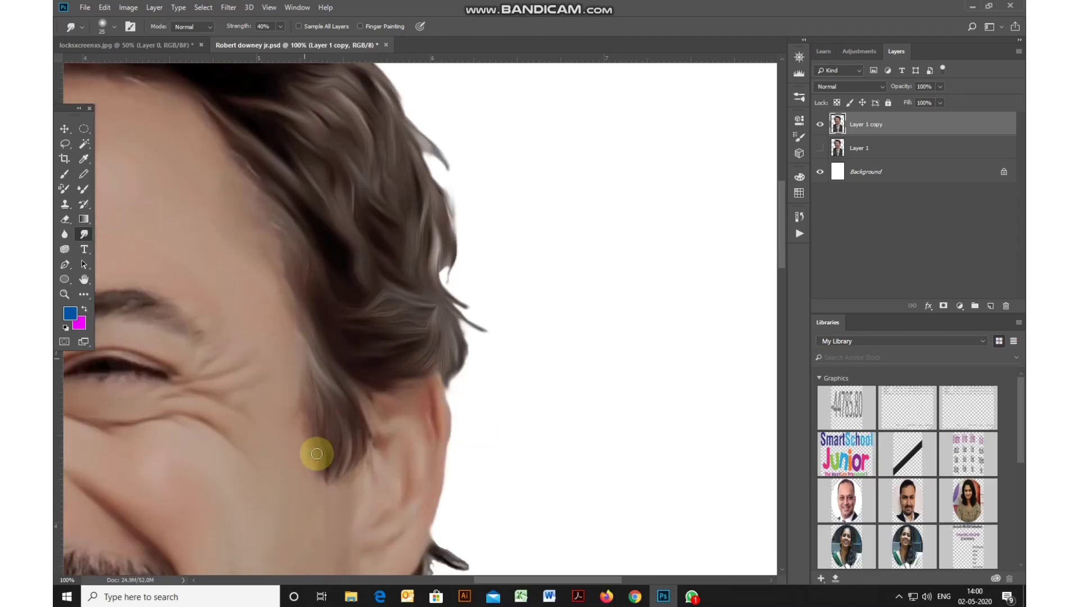
Smudge the hairline from the image-right sideburn up the temple and across the top of the forehead with a 45 px brush
key("bracketright")
key("bracketright")
key("bracketright")
left_click_drag(302, 337, 381, 424)
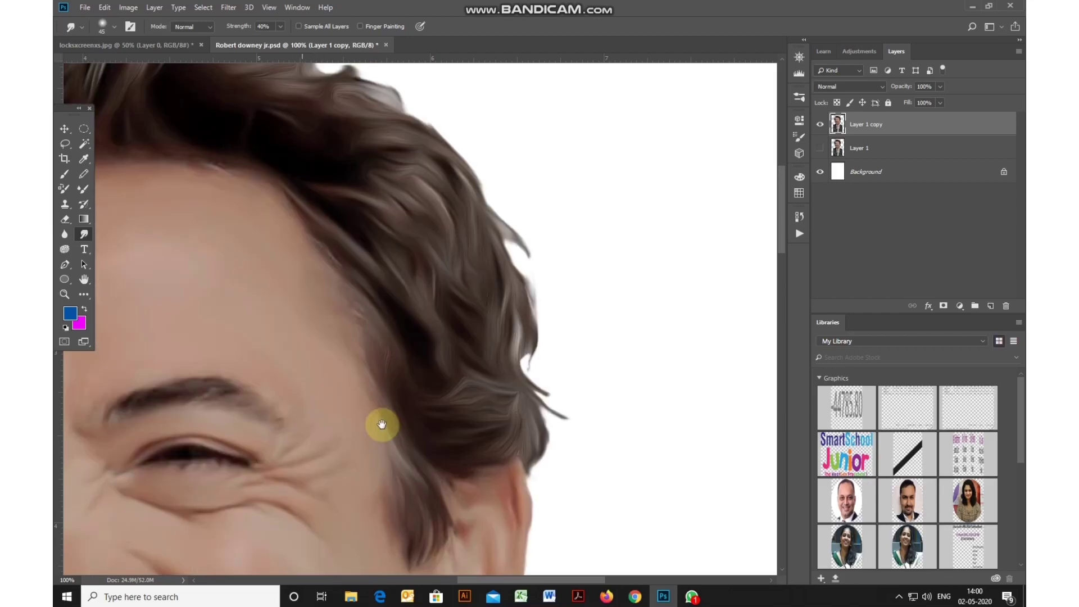
left_click_drag(392, 354, 487, 460)
left_click_drag(253, 258, 429, 260)
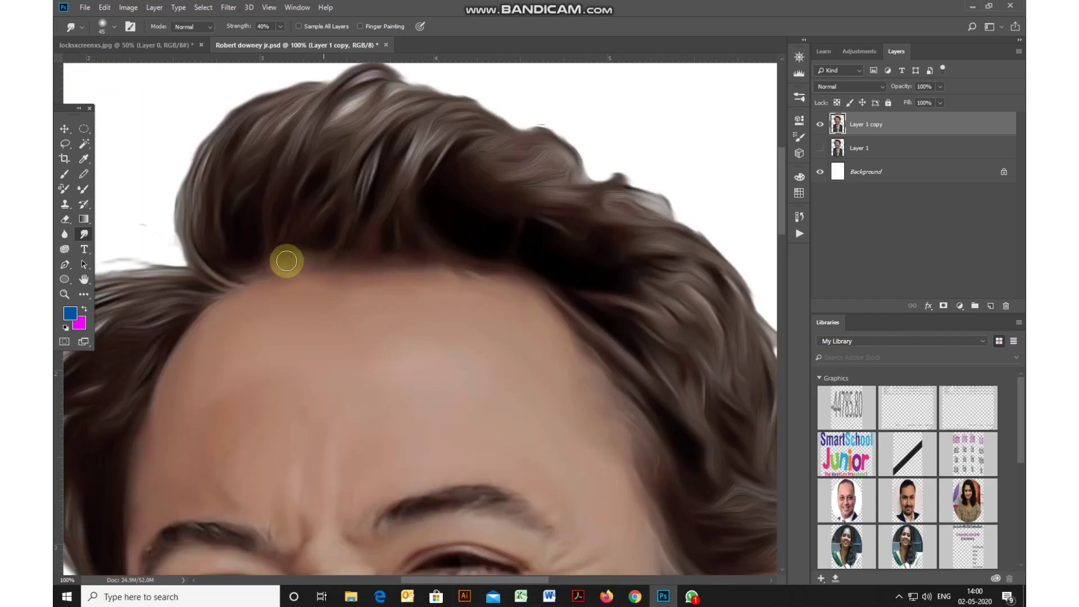
Smudge the hairline at the image-left temple and smooth the grey strands in the hair beside it
left_click_drag(163, 397, 254, 288)
scroll(212, 336, "up", 3)
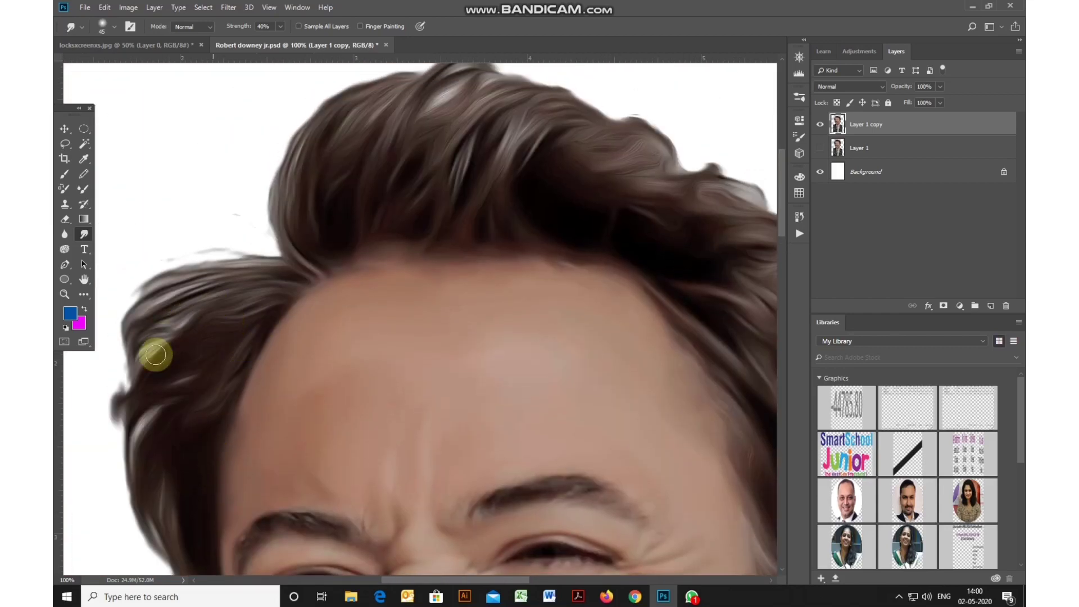
left_click_drag(155, 356, 147, 342)
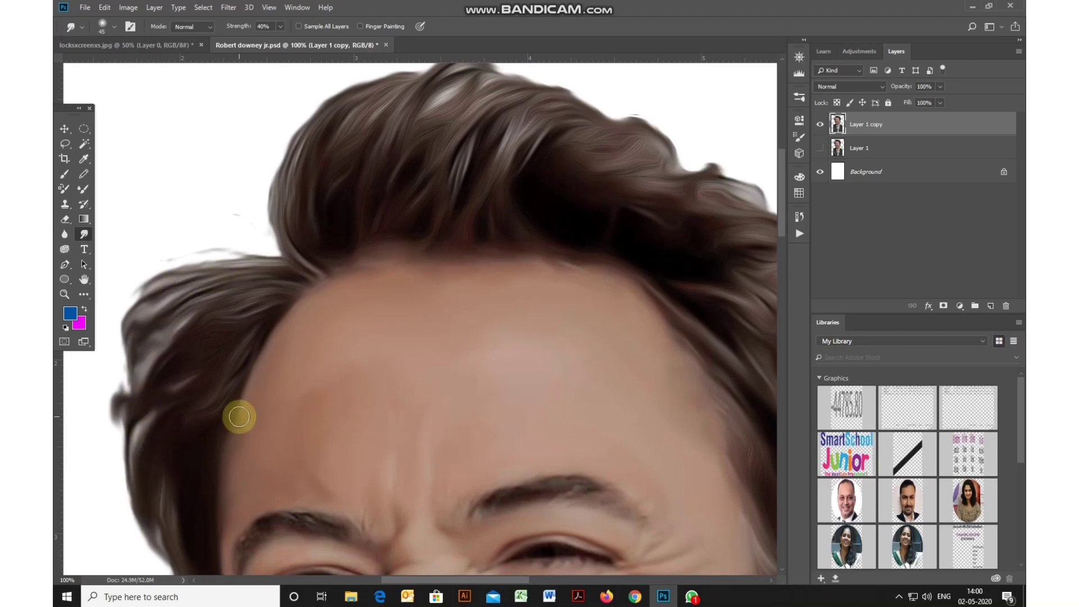
scroll(376, 337, "up", 2)
Smudge away the lower lashes of the image-left eye and smooth the folds below it with a 30 px brush
left_click_drag(602, 512, 410, 212)
left_click_drag(253, 212, 405, 250)
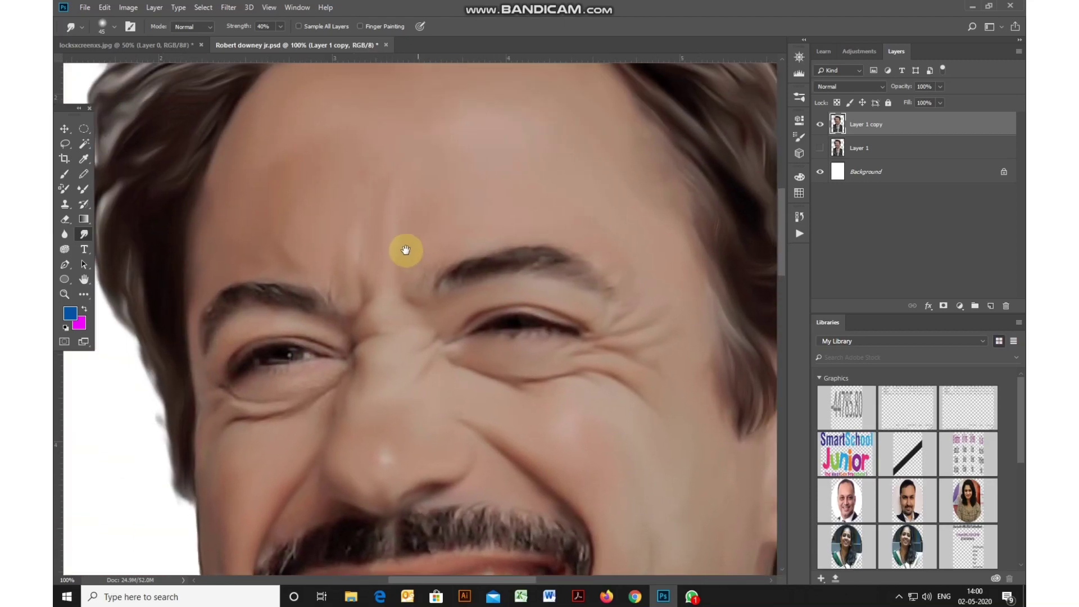
left_click_drag(411, 360, 347, 215)
key("ctrl+plus")
left_click_drag(268, 280, 429, 335)
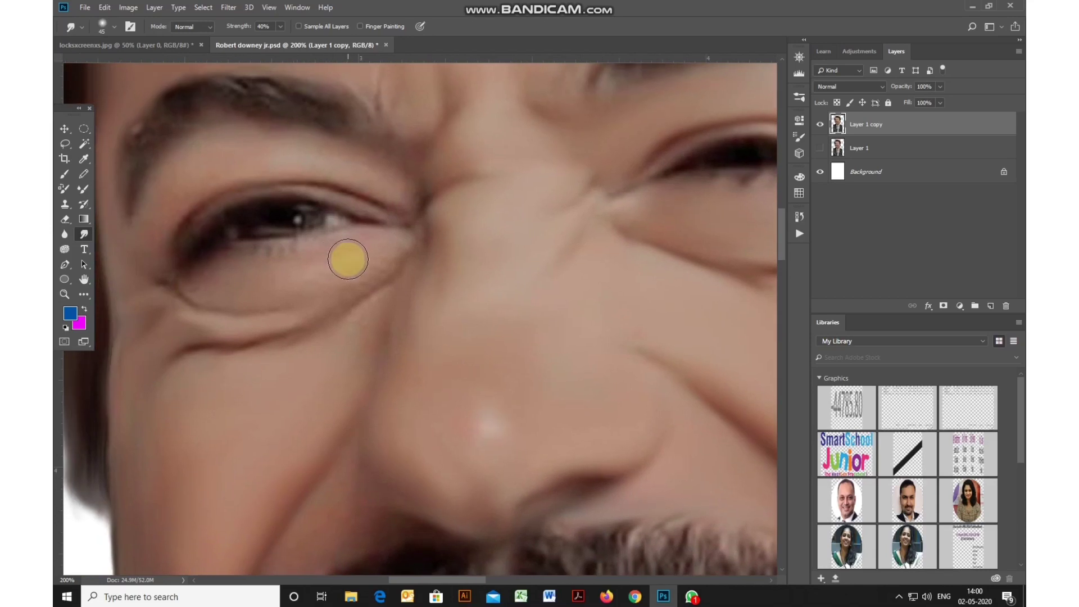
key("[")
key("bracketleft")
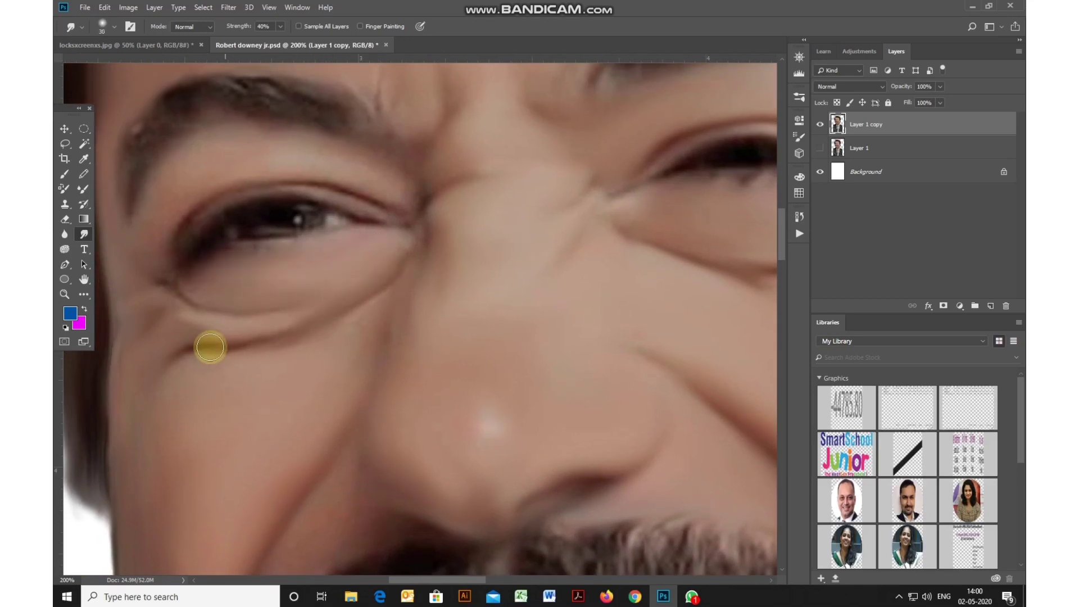
scroll(176, 467, "up", 3)
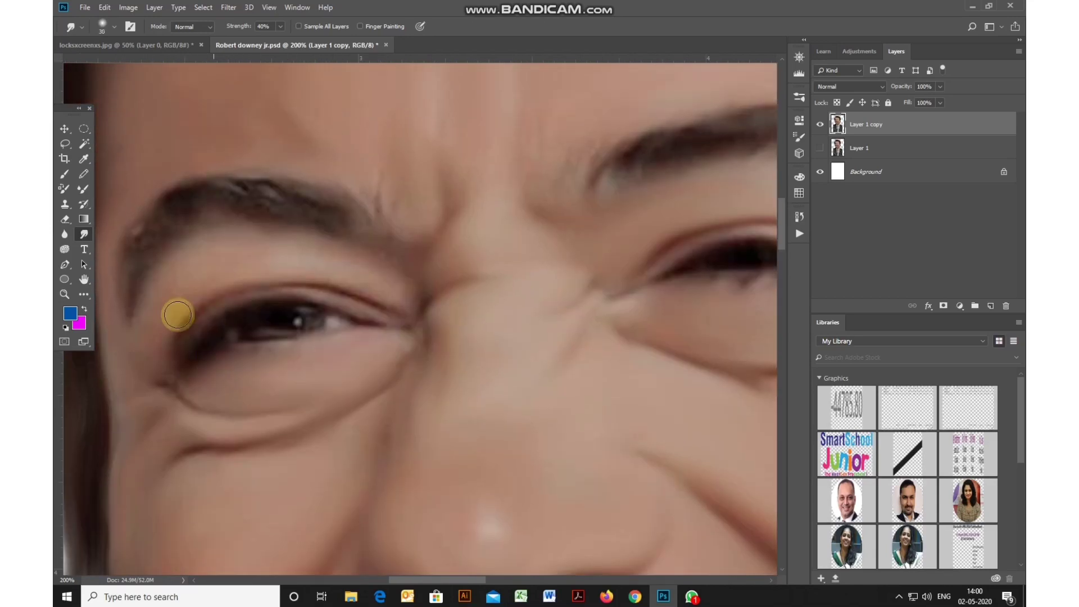
Soften the lower lashes of the image-right eye with a 10 px smudge brush, and the skin around its eyebrow with a 35 px brush
mouse_move(239, 248)
left_mouse_down()
mouse_move(355, 273)
mouse_move(249, 268)
mouse_move(198, 302)
mouse_move(357, 290)
mouse_move(326, 286)
mouse_move(206, 306)
mouse_move(232, 294)
mouse_move(383, 310)
left_mouse_up()
left_click_drag(528, 266, 520, 325)
scroll(289, 325, "right", 5)
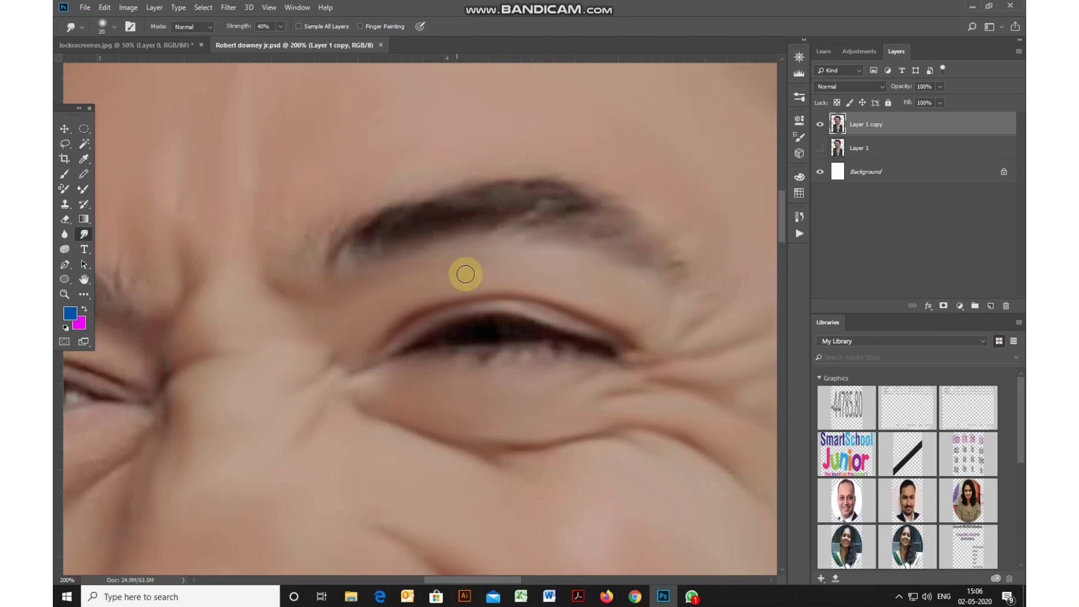
key("bracketleft")
key("bracketleft")
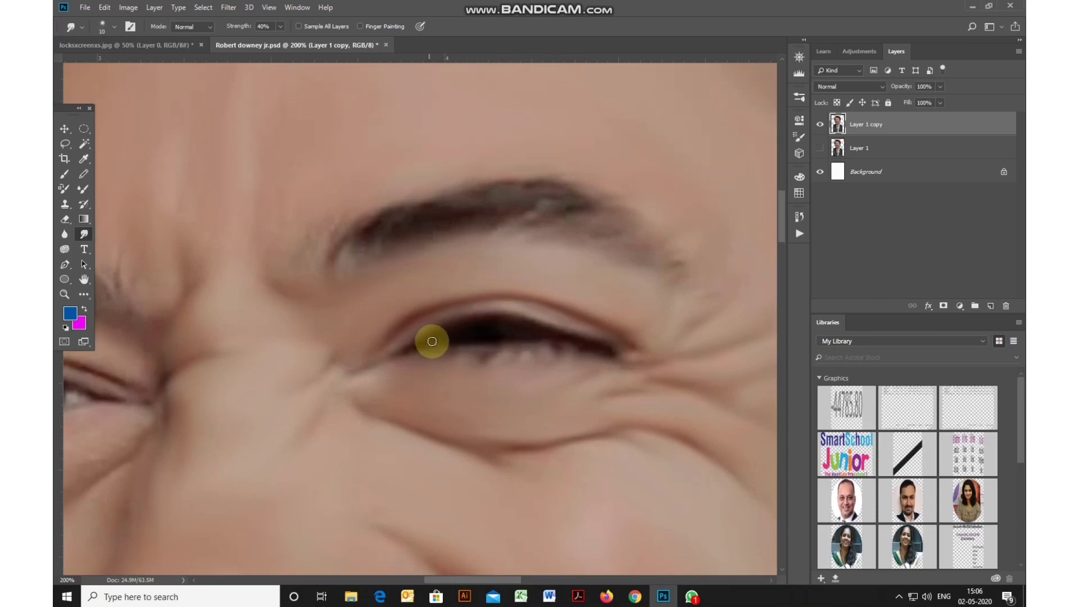
key("bracketright")
key("bracketright")
key("bracketright")
key("bracketright")
key("bracketright")
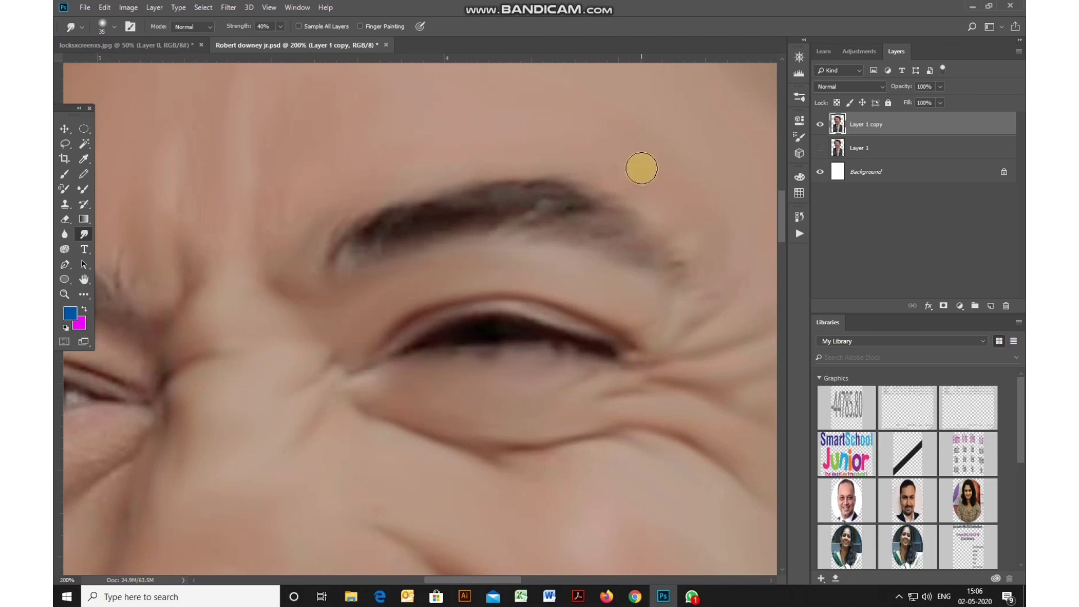
Smudge the forehead hairline with a 60 px brush and the image-left edge between face and sideburn with a 45 px brush
key("ctrl+minus")
scroll(632, 309, "up", 3)
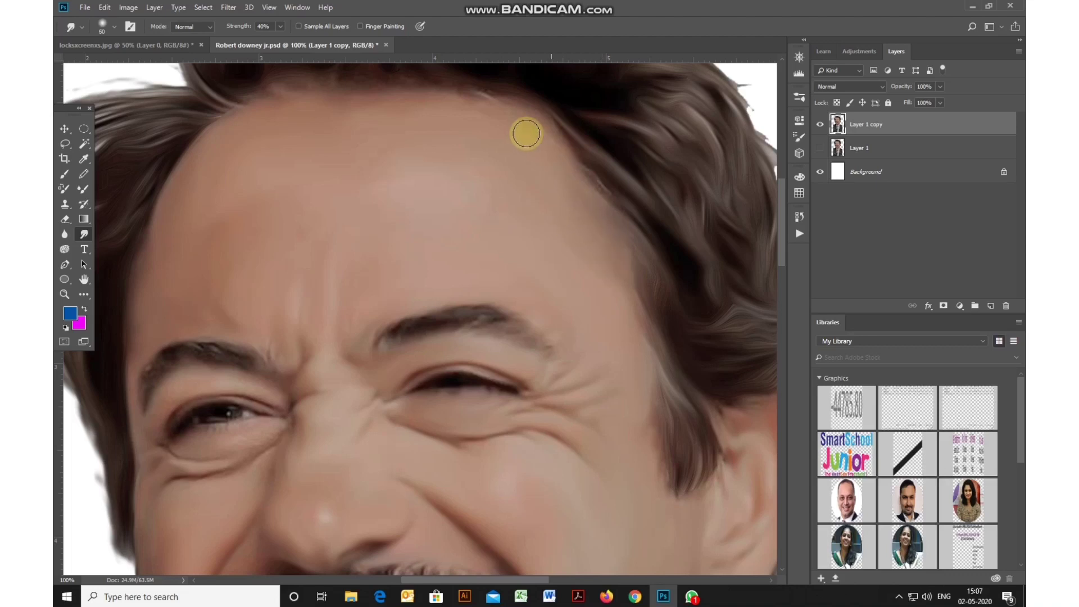
scroll(458, 315, "up", 3)
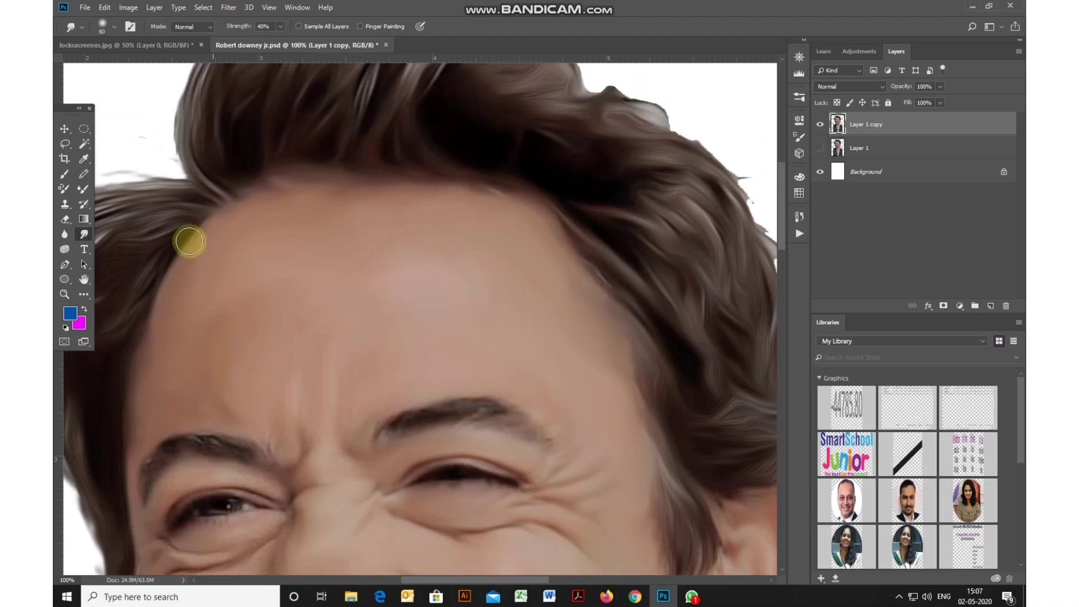
scroll(135, 331, "down", 2)
scroll(130, 337, "down", 3)
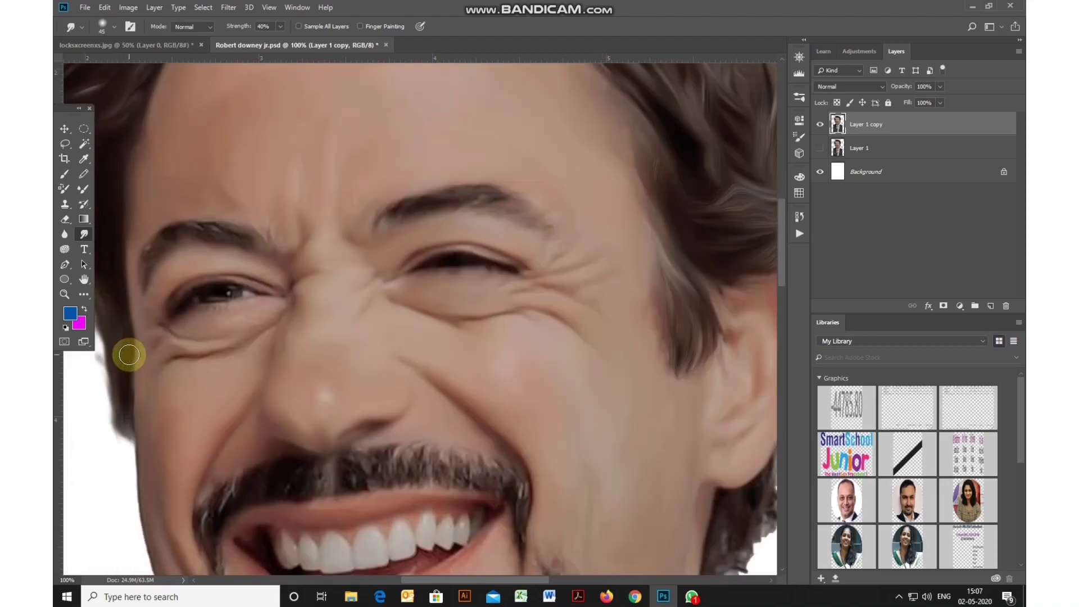
scroll(133, 410, "down", 1)
scroll(189, 398, "left", 3)
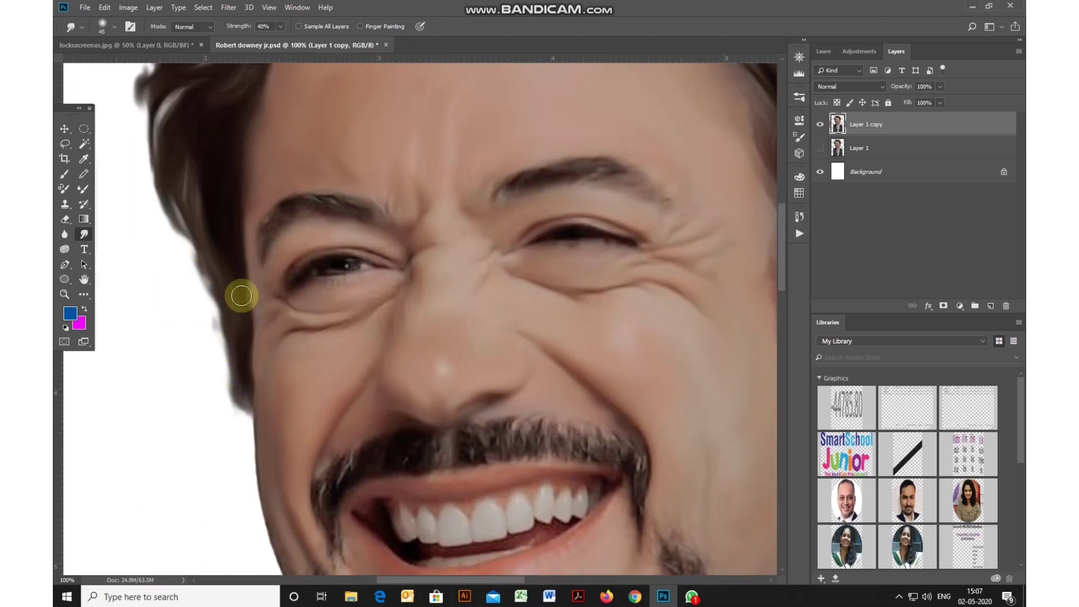
Smudge the outer hair outline over the crown toward the image-left side with the 45 px brush
key("ctrl+minus")
key("ctrl+minus")
key("ctrl+minus")
key("ctrl+plus")
key("ctrl+plus")
key("ctrl+plus")
left_click_drag(655, 311, 500, 413)
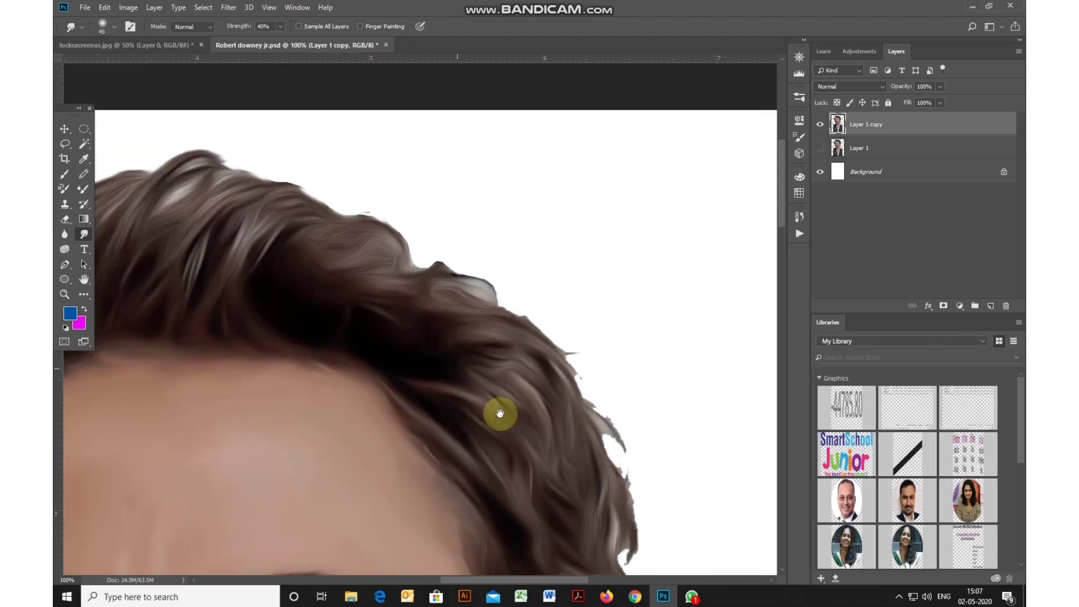
scroll(403, 251, "left", 7)
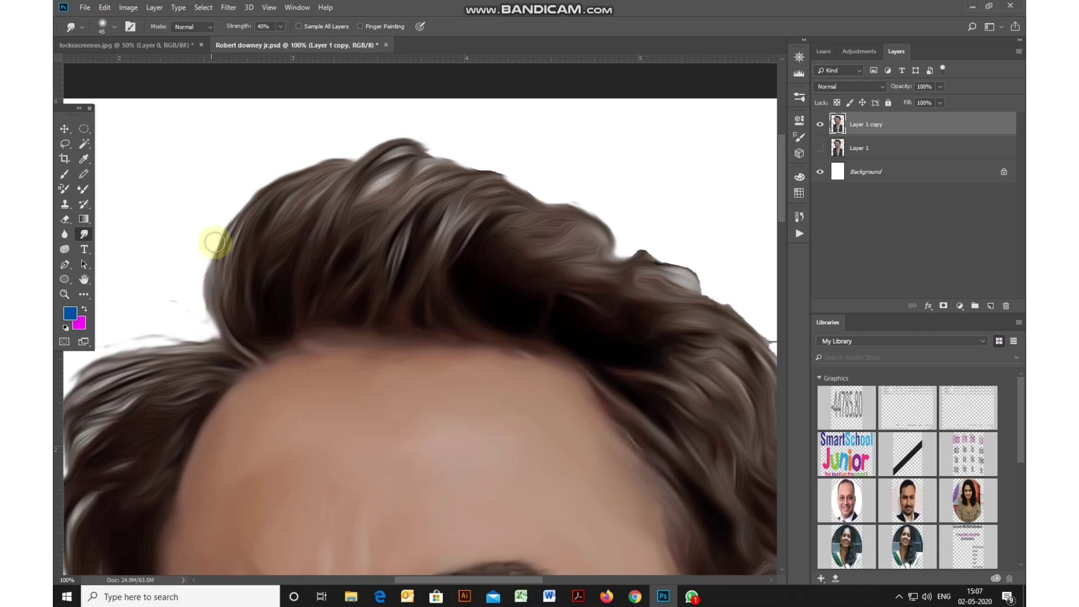
Smudge the ragged outer hair edge on the image-right side with a 30 px brush
mouse_move(609, 243)
left_mouse_down()
mouse_move(414, 247)
mouse_move(384, 220)
left_mouse_up()
left_click_drag(458, 326, 352, 217)
key("[")
key("[")
key("[")
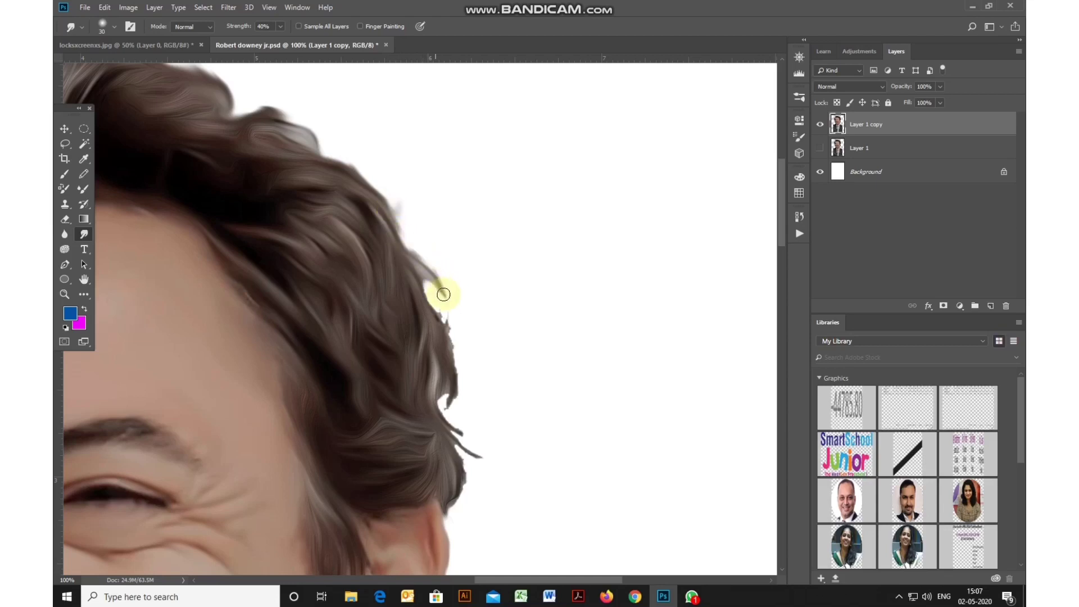
left_click_drag(450, 392, 449, 281)
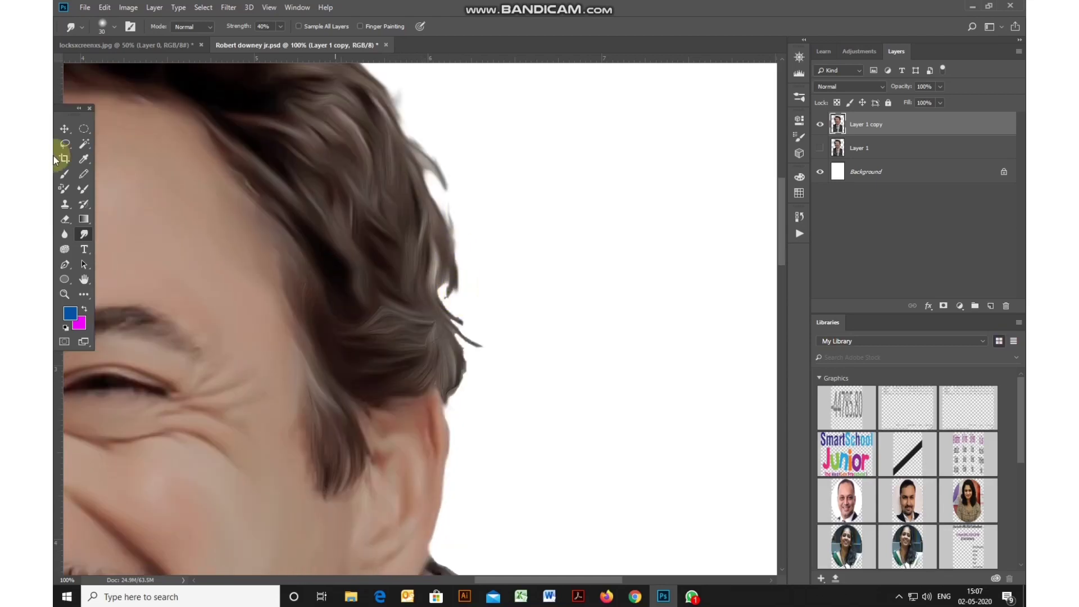
Remove the protruding tuft above the image-right ear using a Lasso selection, and smudge the hair edge down to the ear
key("l")
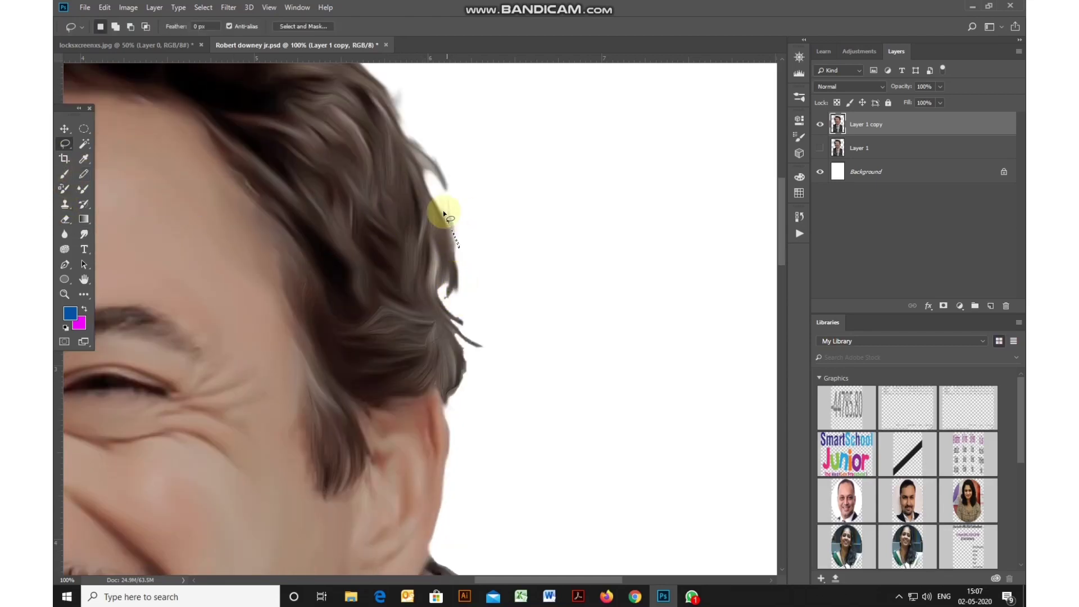
left_click_drag(443, 211, 455, 266)
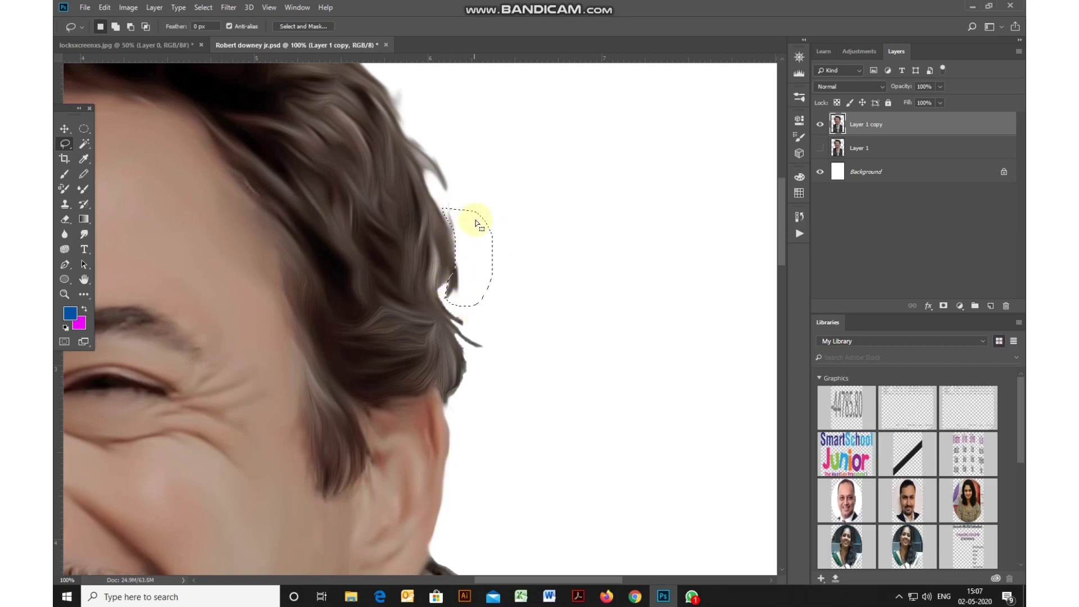
left_click(84, 234)
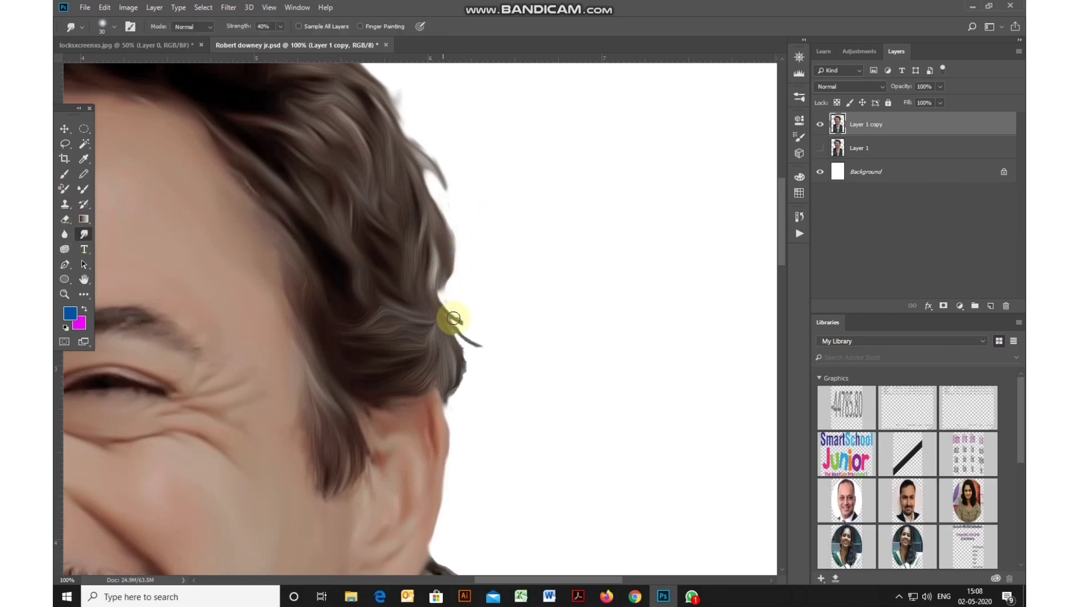
scroll(452, 326, "down", 4)
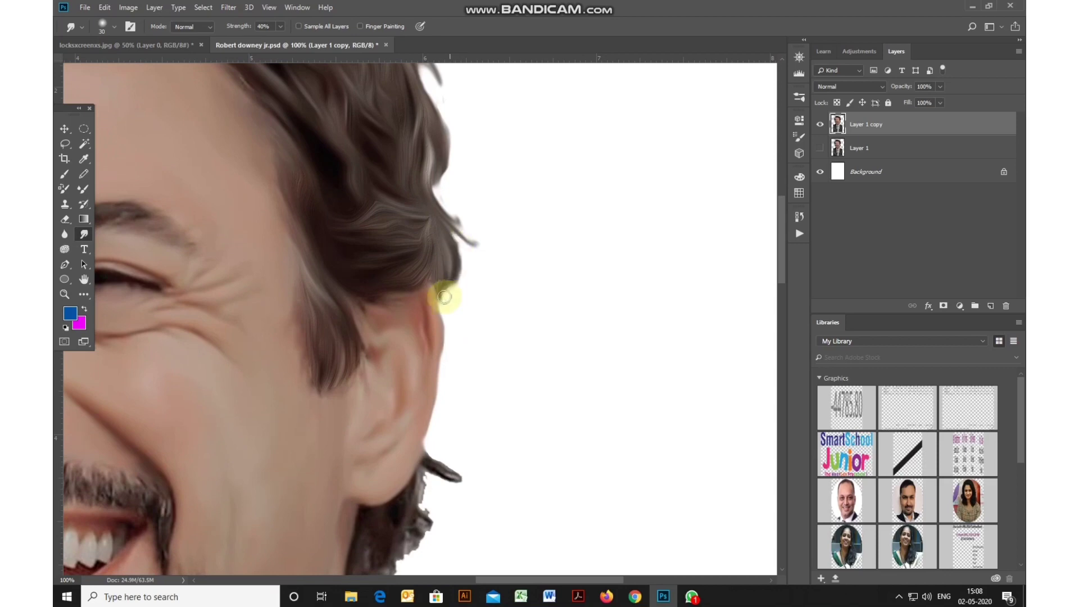
Smudge the skin around the image-left eye, covering the brow's outer edge, the side of the face and the under-eye folds
left_click_drag(337, 414, 414, 249)
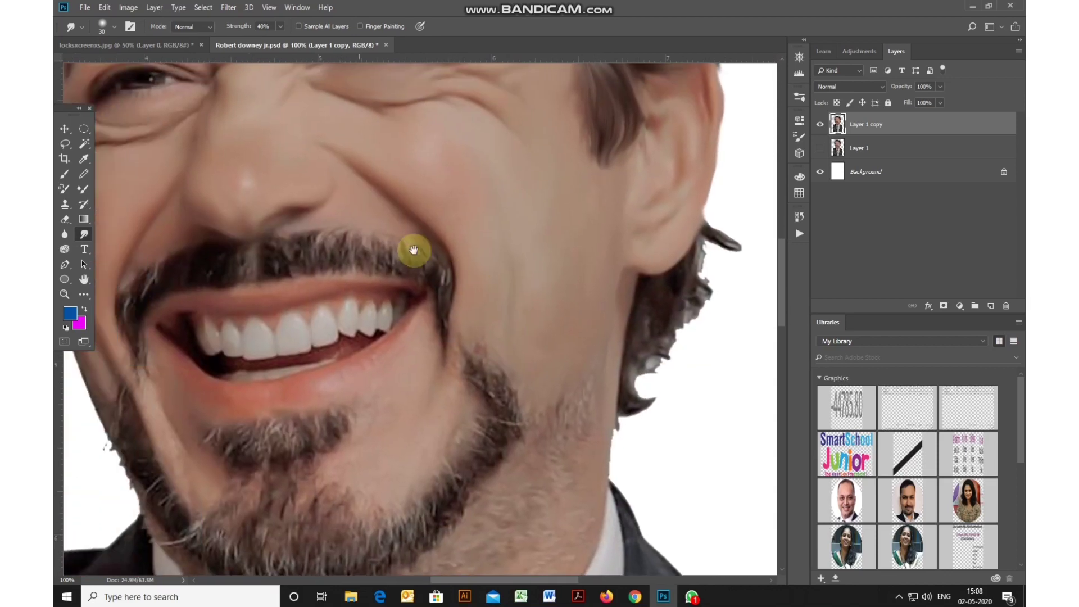
left_click_drag(245, 74, 433, 276)
key("ctrl+plus")
key("ctrl+plus")
left_click_drag(166, 260, 415, 375)
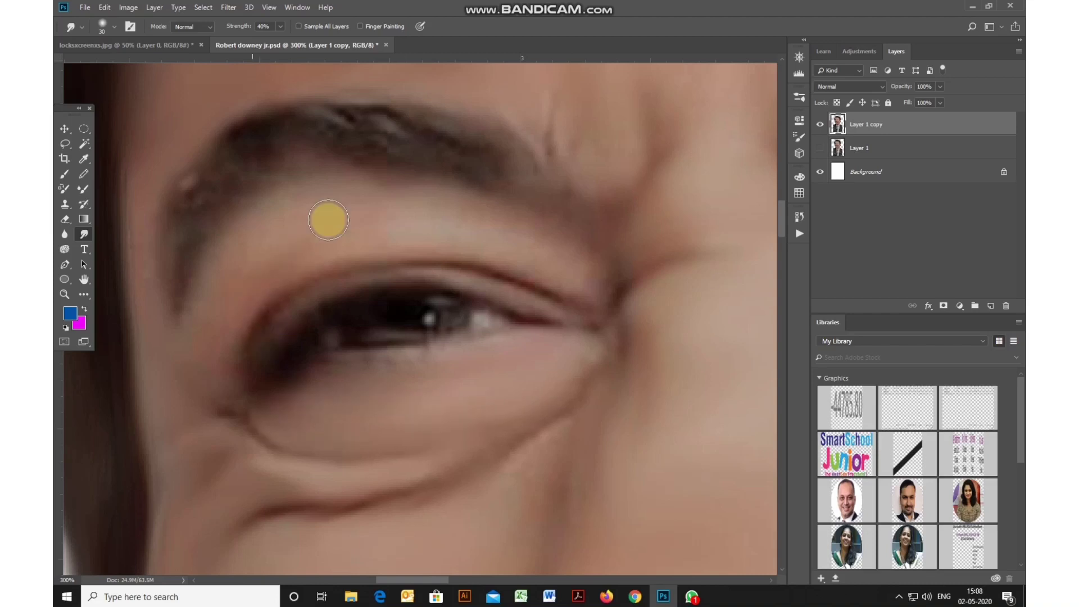
left_click_drag(224, 260, 323, 393)
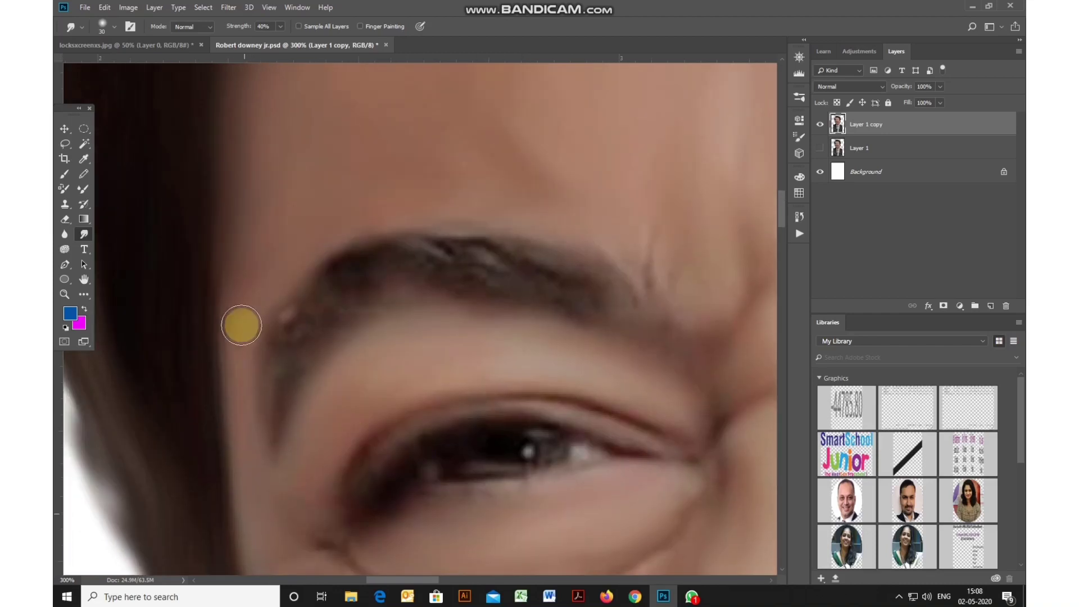
left_click_drag(249, 519, 225, 120)
left_click_drag(345, 213, 279, 298)
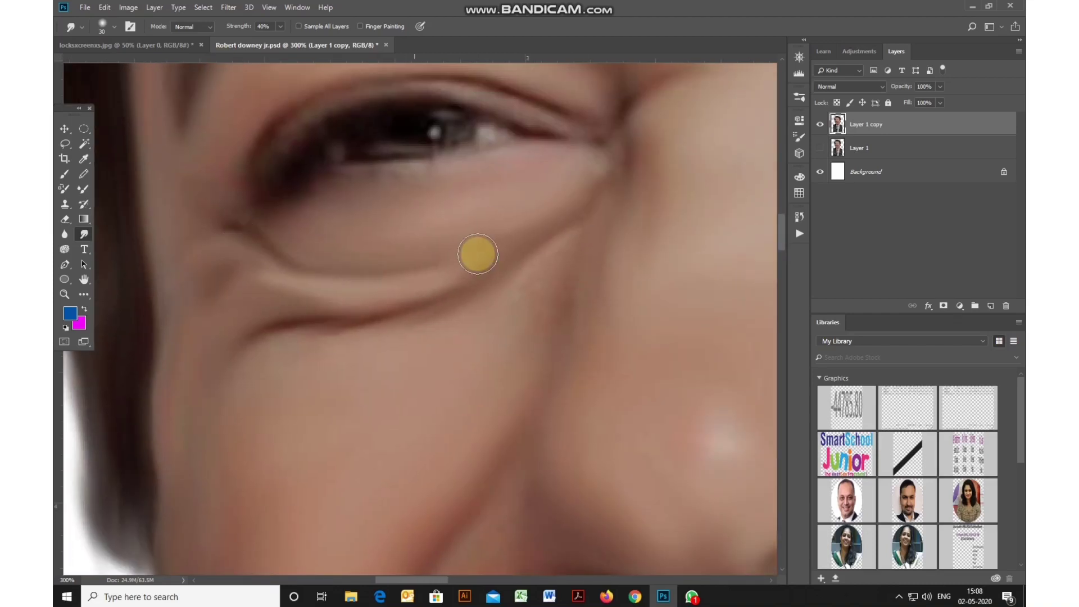
Smudge the lashes, lower lid line and iris of the image-left eye with a 10 to 15 px brush
scroll(325, 294, "up", 4)
scroll(286, 303, "right", 1)
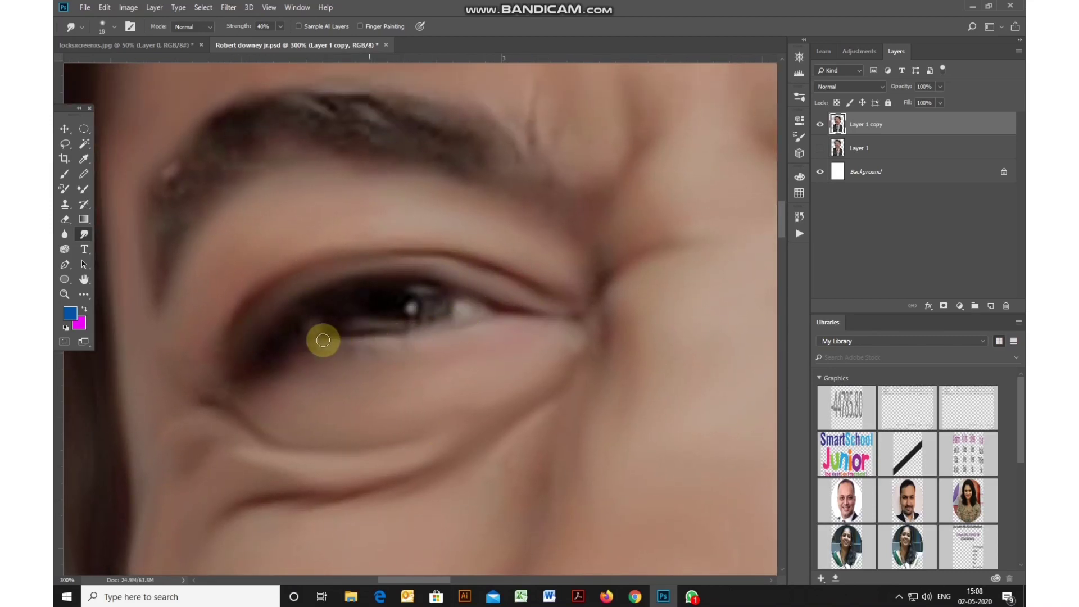
key("bracketright")
key("bracketleft")
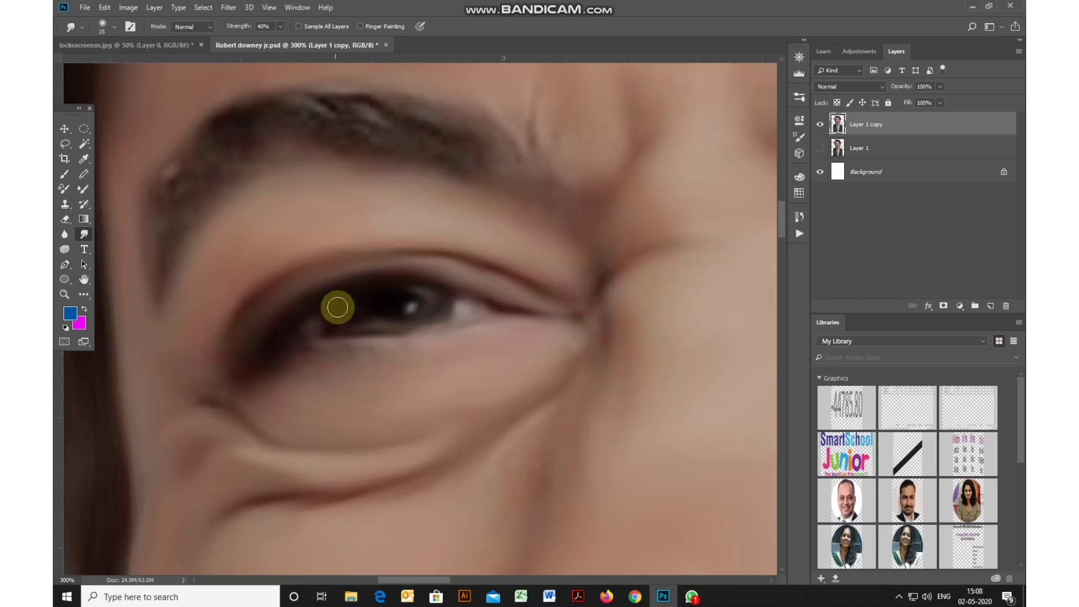
scroll(387, 309, "down", 6)
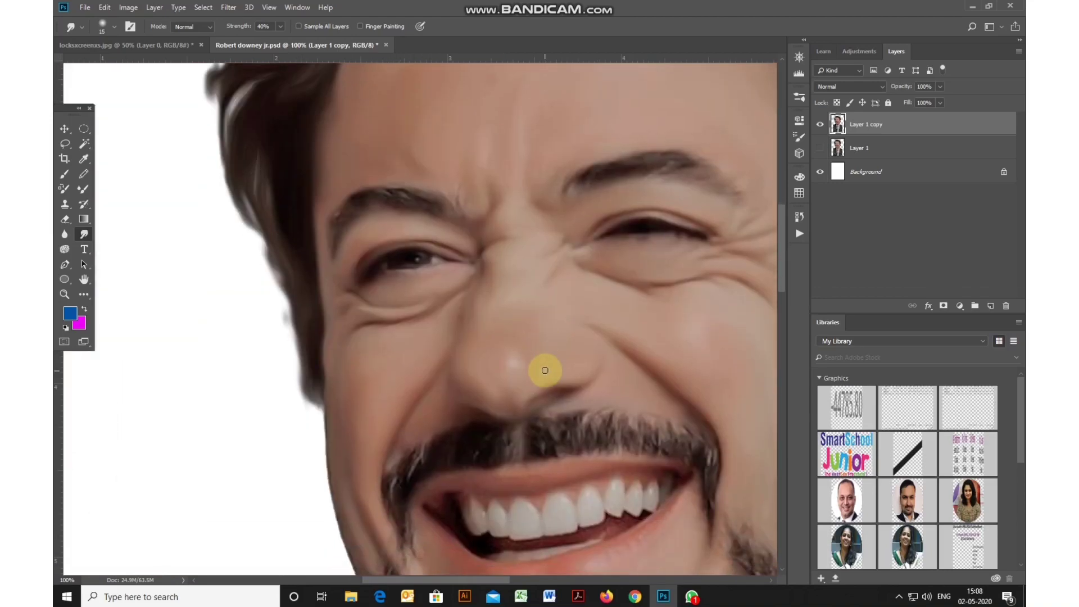
Select each eyebrow in turn with the Lasso tool and reapply the last-used filter to it
key("l")
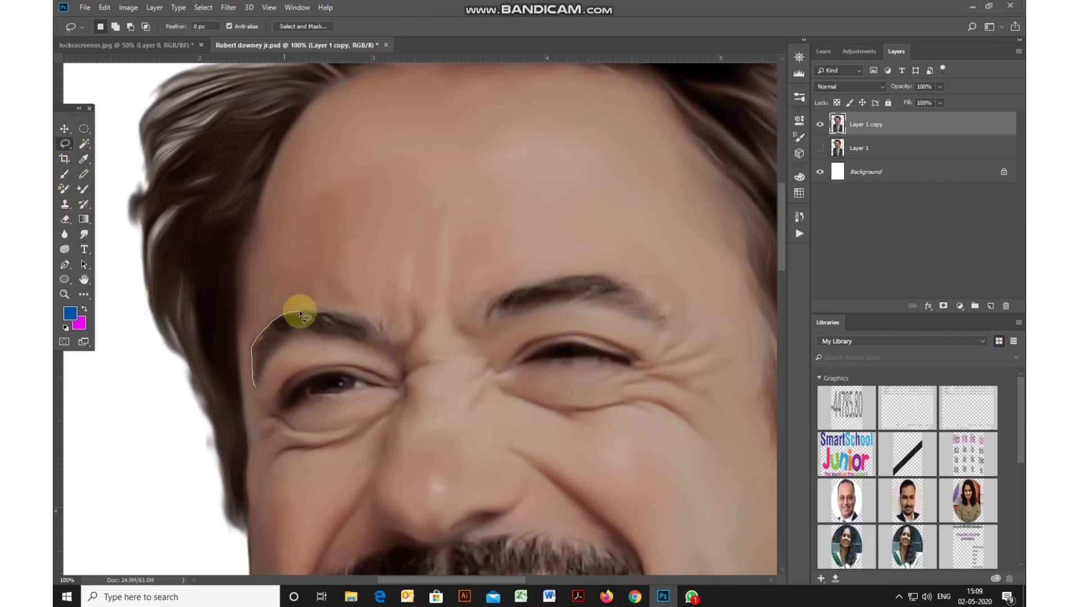
left_click_drag(300, 314, 372, 323)
left_click(229, 8)
left_click(247, 19)
left_click_drag(408, 232, 326, 240)
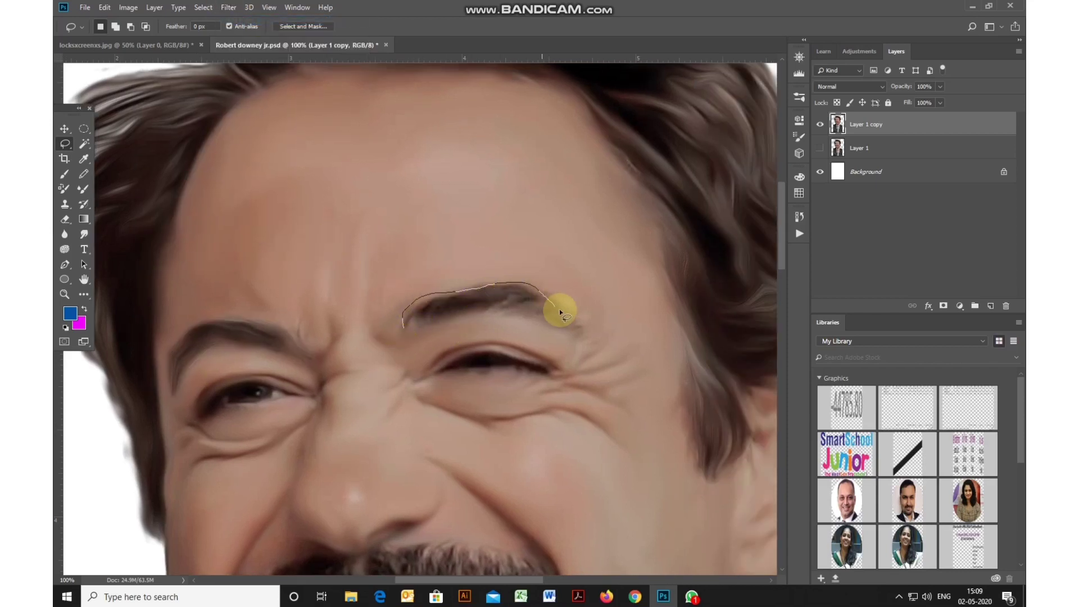
left_click_drag(404, 328, 404, 330)
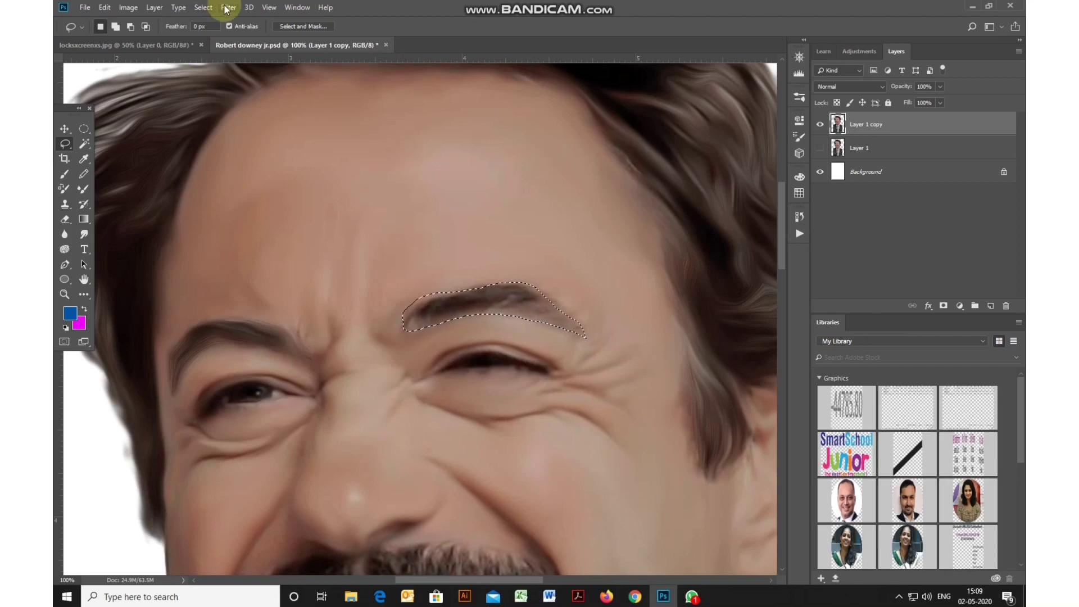
Smudge the edges of both eyebrows at 40% strength, blending the filtered hairs into the surrounding skin
left_click(84, 234)
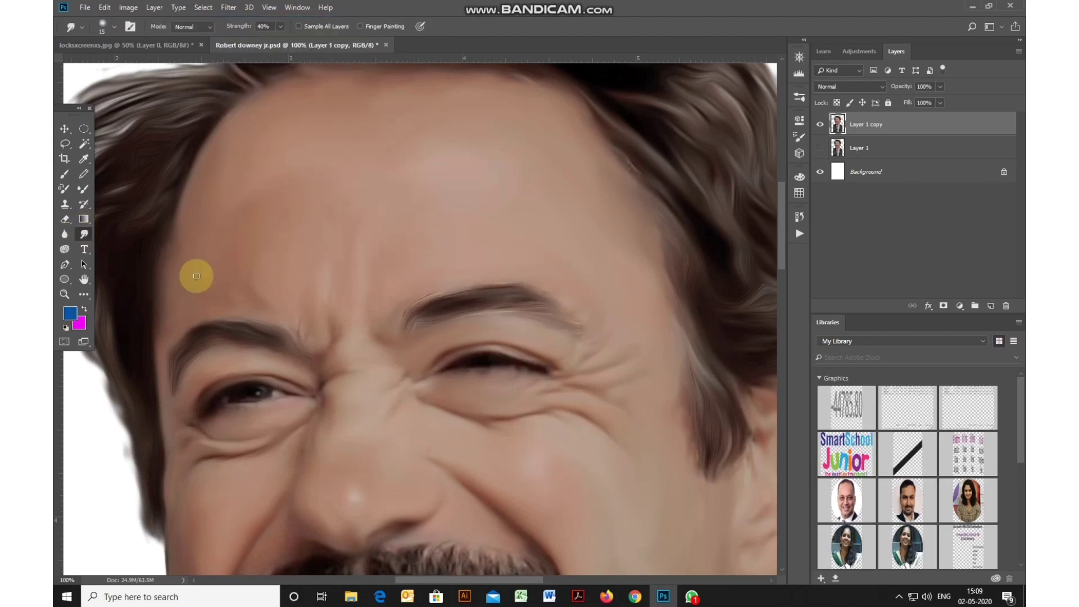
key("ctrl+plus")
left_click_drag(427, 299, 348, 354)
key("bracketright")
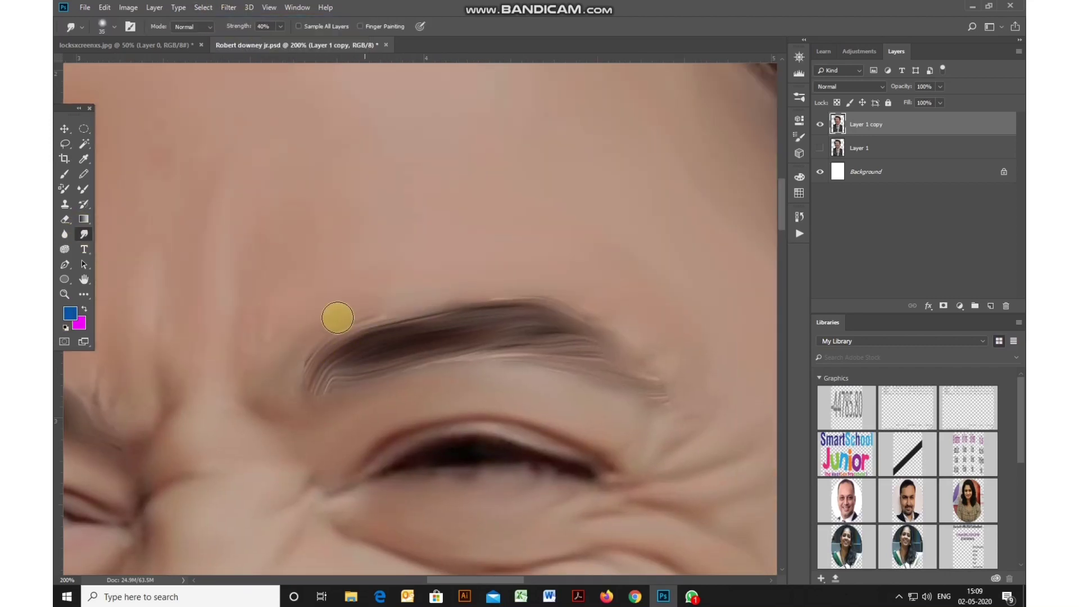
mouse_move(337, 318)
left_mouse_down()
mouse_move(518, 290)
mouse_move(662, 400)
mouse_move(300, 354)
mouse_move(661, 365)
left_mouse_up()
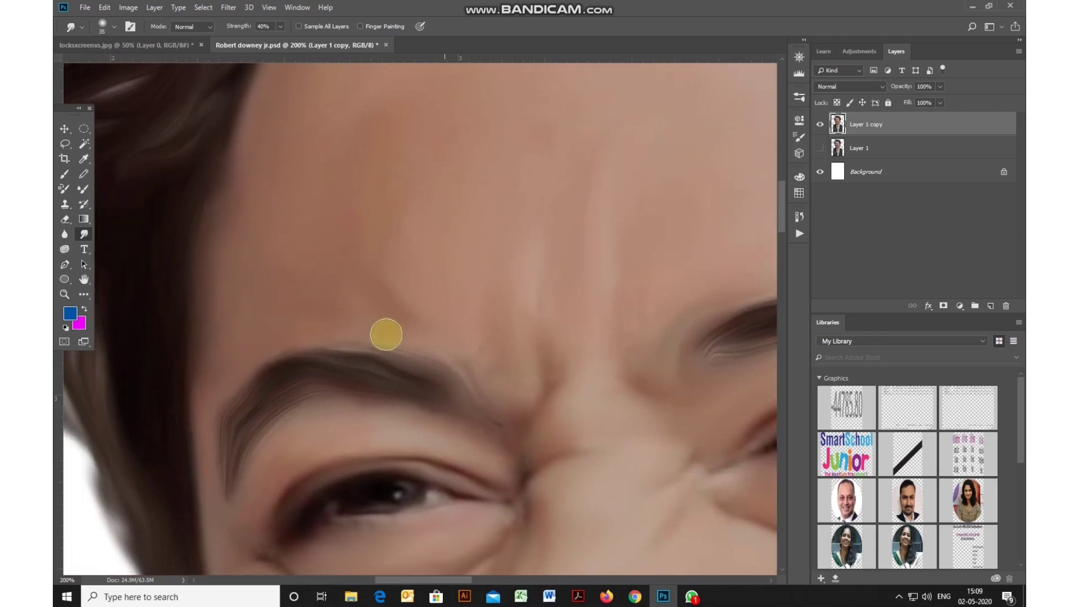
mouse_move(226, 394)
left_mouse_down()
mouse_move(208, 475)
mouse_move(217, 492)
mouse_move(253, 504)
left_mouse_up()
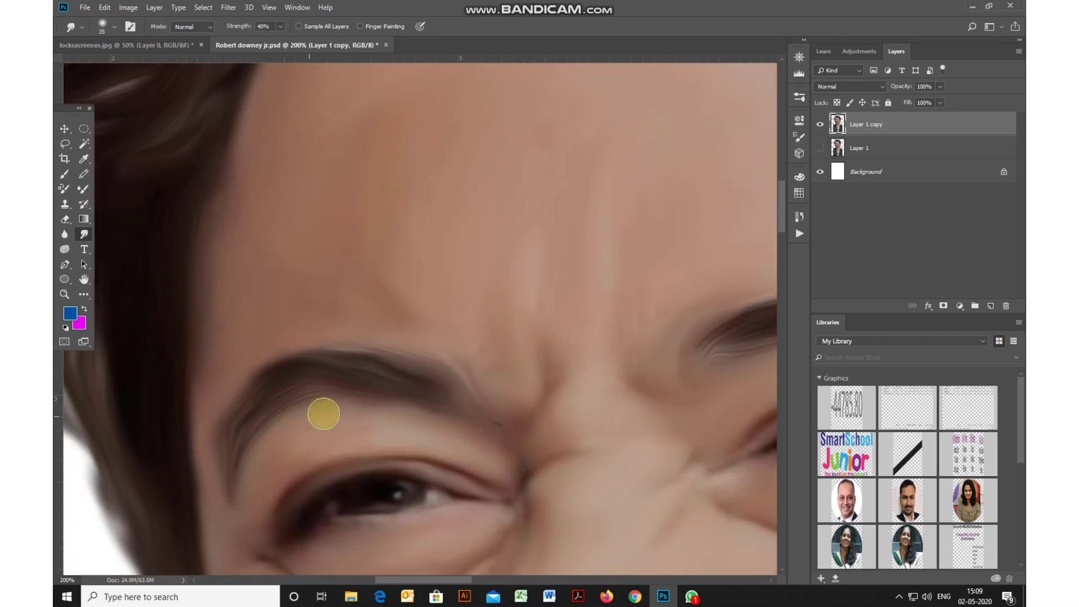
mouse_move(376, 308)
left_mouse_down()
mouse_move(320, 251)
mouse_move(187, 241)
mouse_move(238, 409)
mouse_move(341, 328)
left_mouse_up()
Smudge the upper and lower lips and the corners of the mouth with a 35 px brush
key("ctrl+minus")
key("ctrl+minus")
scroll(288, 415, "down", 3)
key("ctrl+plus")
key("ctrl+plus")
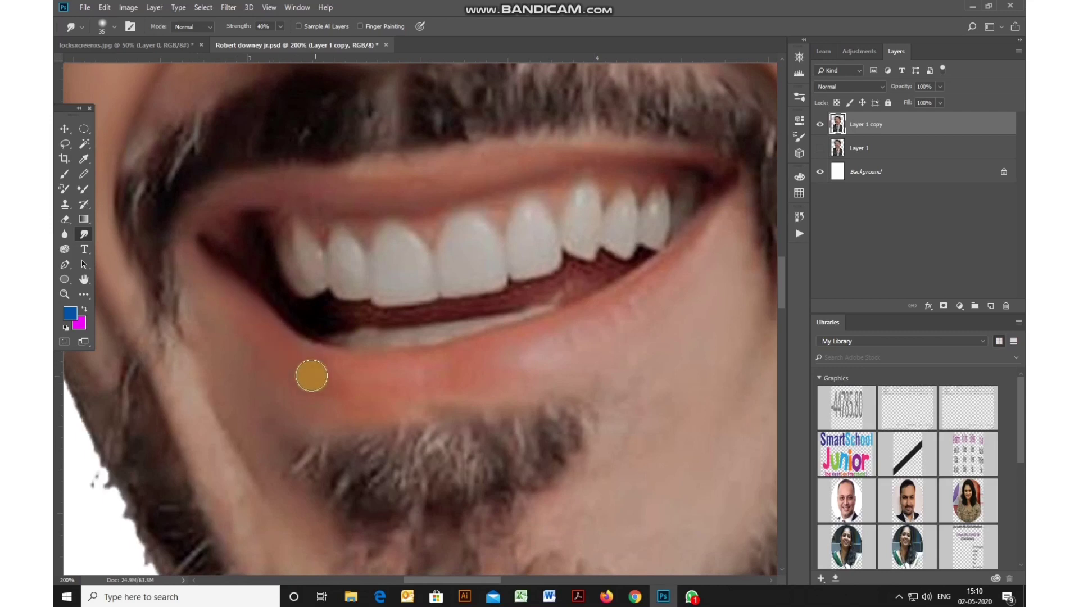
left_click_drag(454, 351, 377, 357)
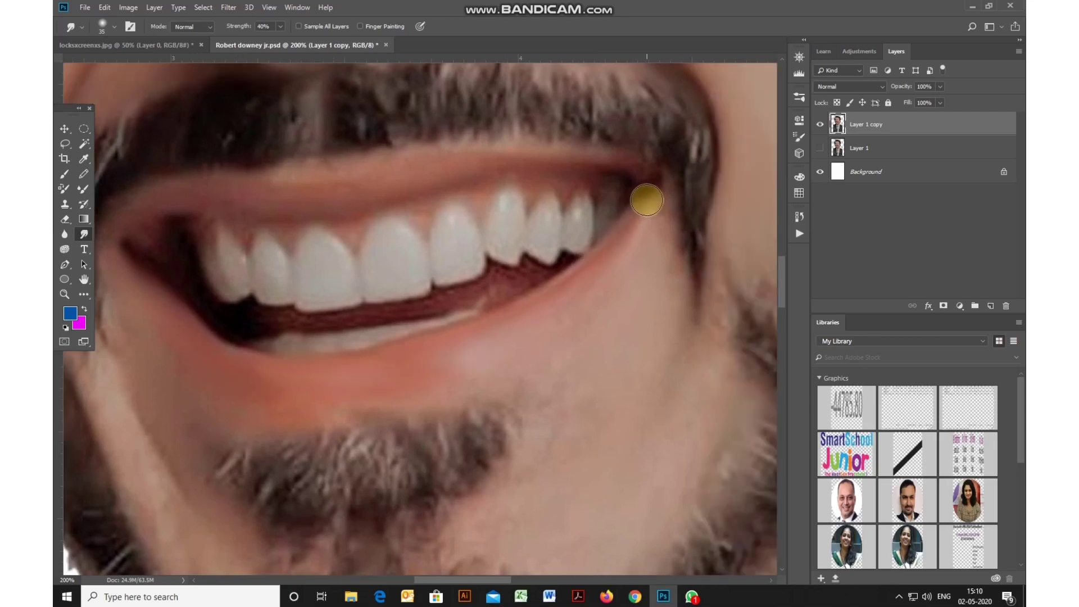
left_click_drag(267, 395, 316, 426)
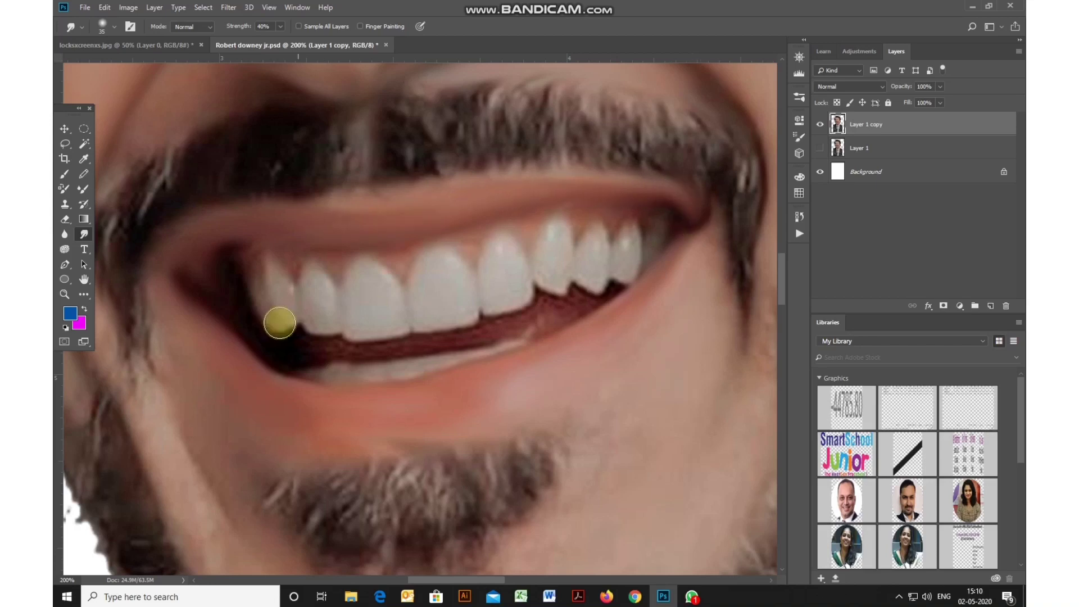
Smudge the dark inside of the mouth, the gum line and the individual teeth with a 15 px brush
mouse_move(232, 300)
left_mouse_down()
mouse_move(294, 355)
mouse_move(261, 341)
mouse_move(236, 283)
mouse_move(291, 359)
mouse_move(560, 317)
mouse_move(601, 297)
mouse_move(462, 341)
mouse_move(353, 350)
mouse_move(318, 364)
mouse_move(353, 378)
mouse_move(313, 377)
mouse_move(402, 371)
mouse_move(531, 339)
mouse_move(408, 379)
mouse_move(293, 334)
mouse_move(247, 268)
mouse_move(275, 254)
mouse_move(294, 267)
mouse_move(601, 213)
left_mouse_up()
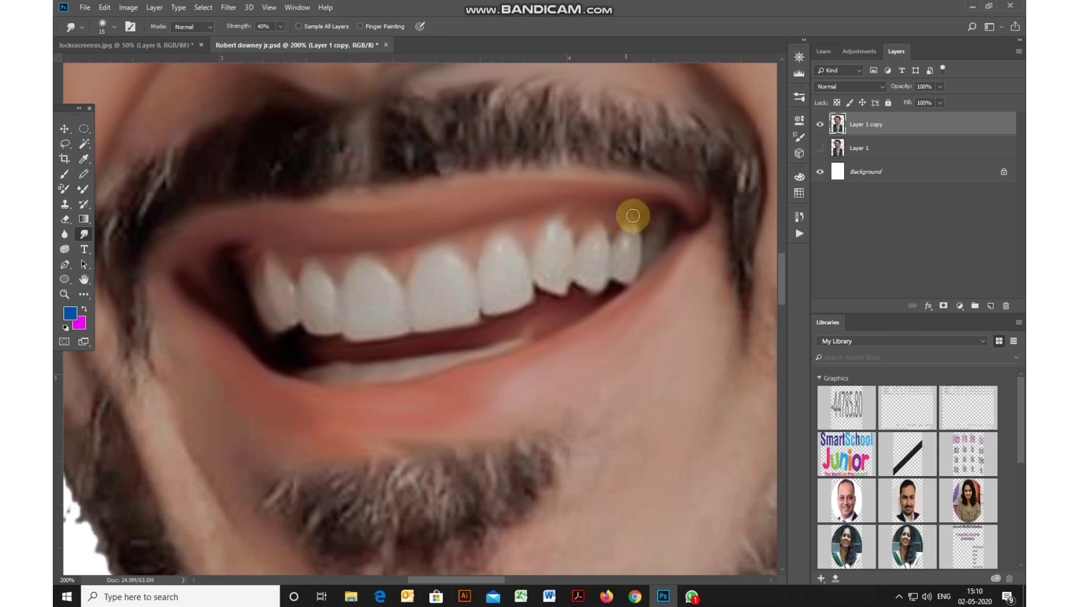
mouse_move(268, 298)
left_mouse_down()
mouse_move(292, 298)
mouse_move(284, 328)
mouse_move(315, 275)
mouse_move(305, 331)
mouse_move(319, 279)
mouse_move(329, 310)
mouse_move(322, 332)
mouse_move(357, 280)
mouse_move(347, 330)
mouse_move(384, 324)
left_mouse_up()
key("bracketright")
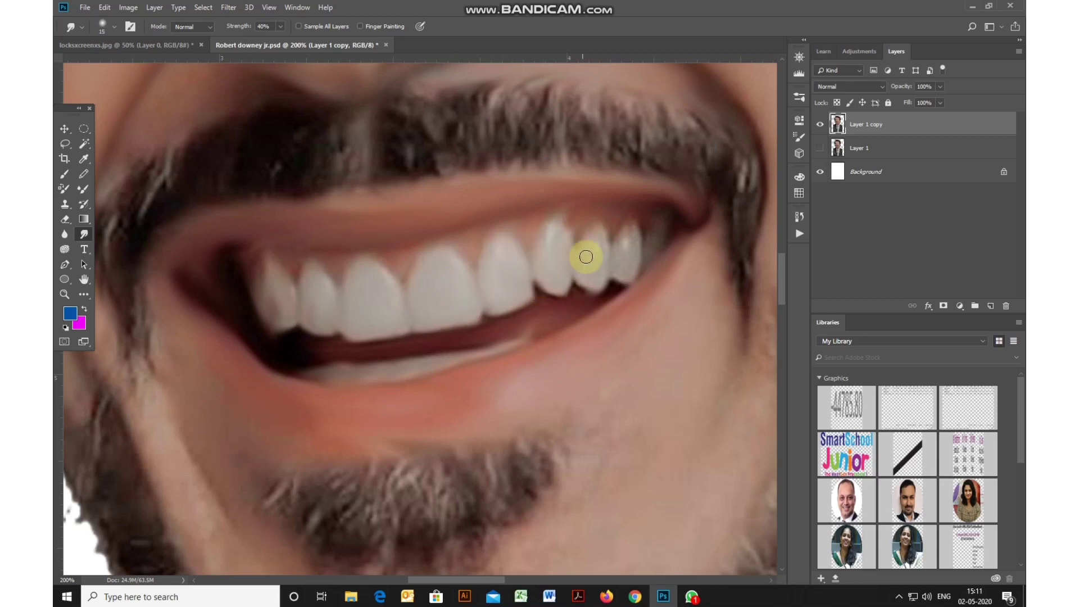
mouse_move(596, 237)
left_mouse_down()
mouse_move(591, 281)
mouse_move(624, 248)
mouse_move(635, 268)
mouse_move(629, 241)
mouse_move(631, 273)
mouse_move(655, 230)
mouse_move(653, 259)
left_mouse_up()
Smudge the skin below the lower lip, inside the goatee and along the image-right jaw, enlarging the brush from 30 to 50 px
scroll(267, 308, "down", 2)
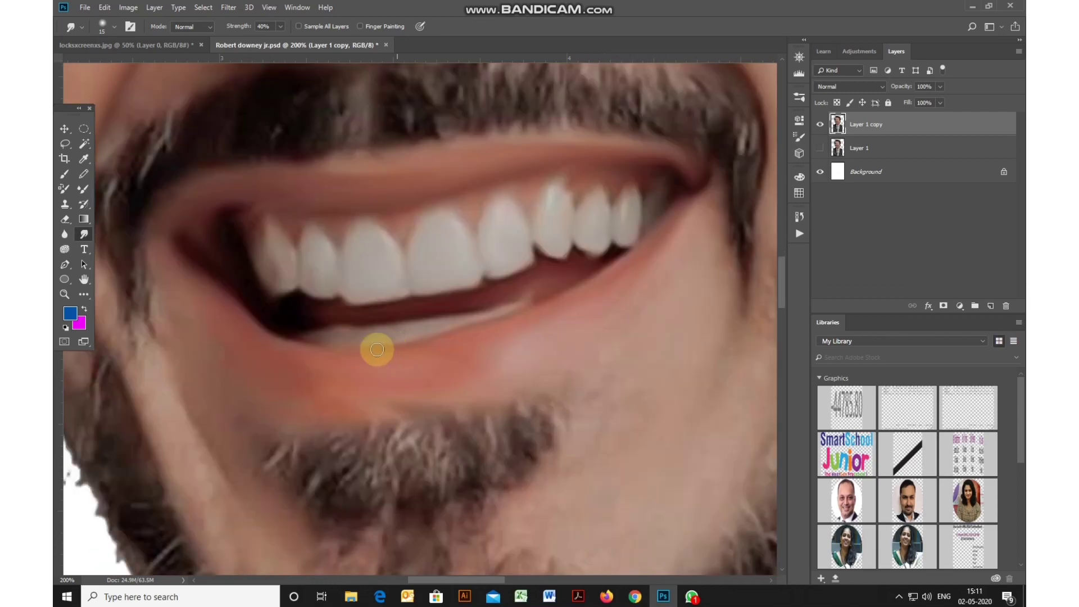
key("bracketright")
key("bracketright")
key("bracketright")
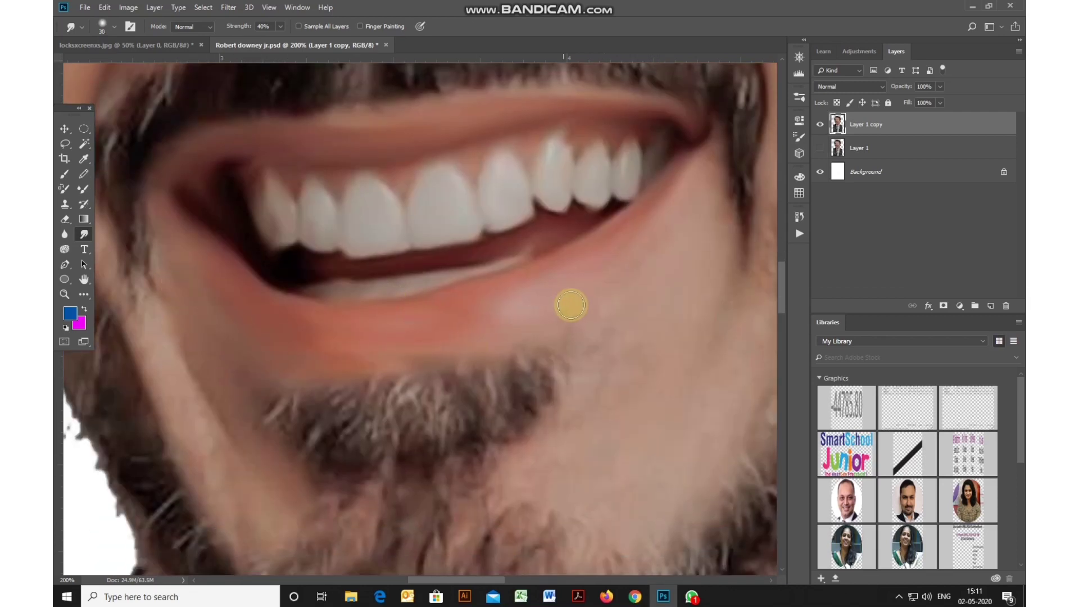
scroll(501, 198, "right", 5)
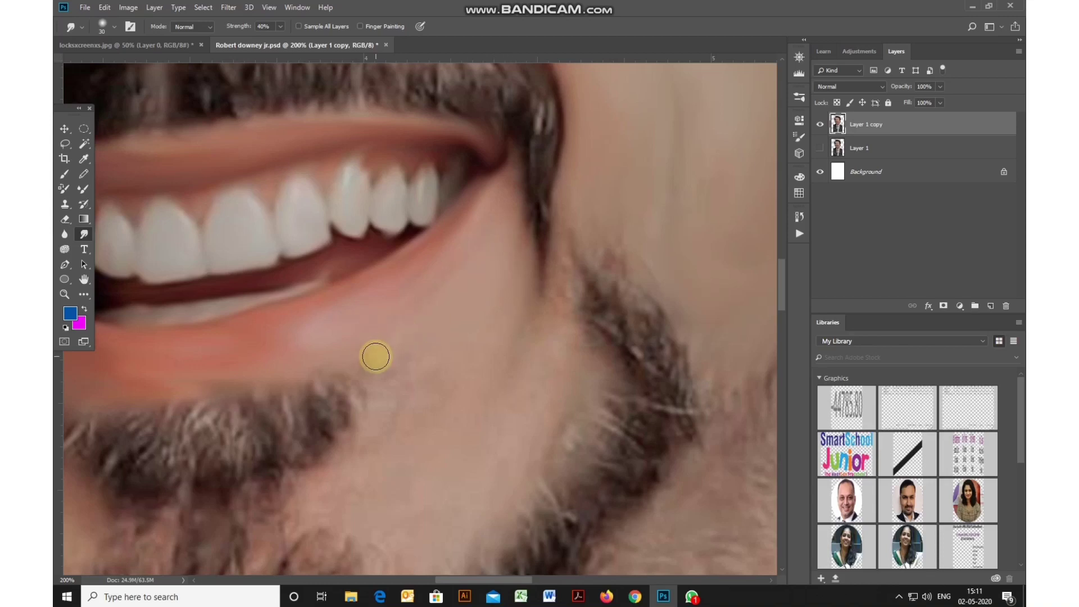
key("ctrl+minus")
key("bracketright")
key("bracketright")
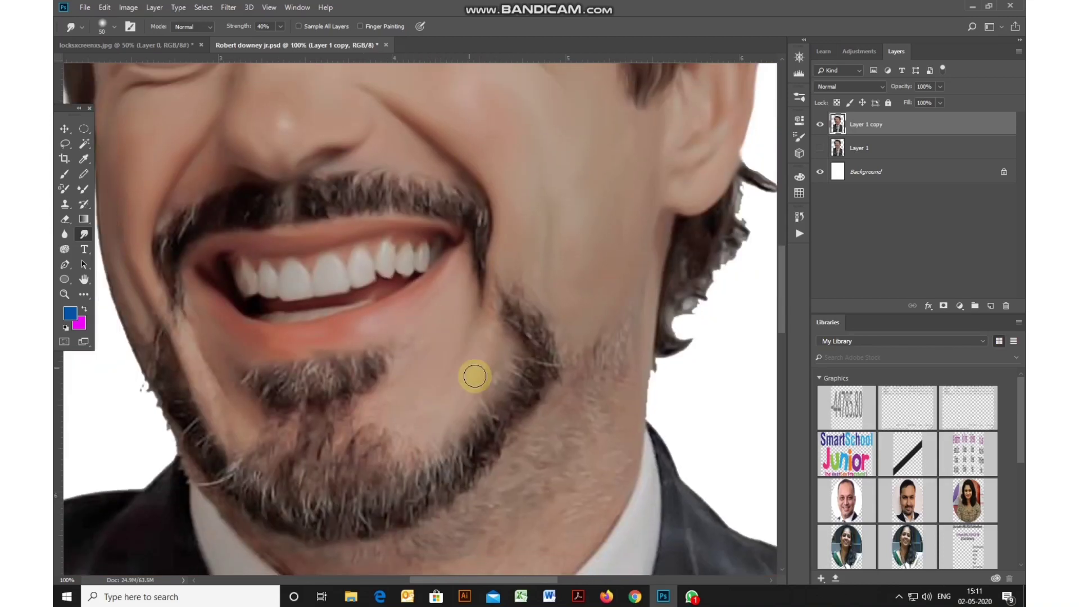
mouse_move(212, 361)
left_mouse_down()
mouse_move(238, 383)
mouse_move(246, 420)
mouse_move(200, 347)
mouse_move(197, 366)
mouse_move(231, 437)
mouse_move(255, 420)
left_mouse_up()
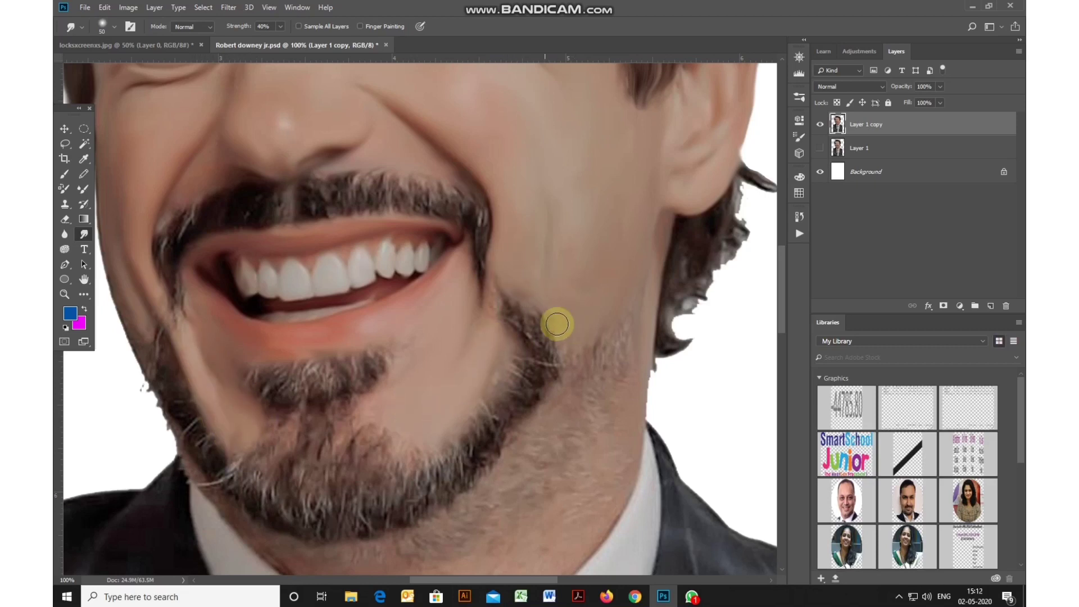
left_click_drag(557, 323, 602, 367)
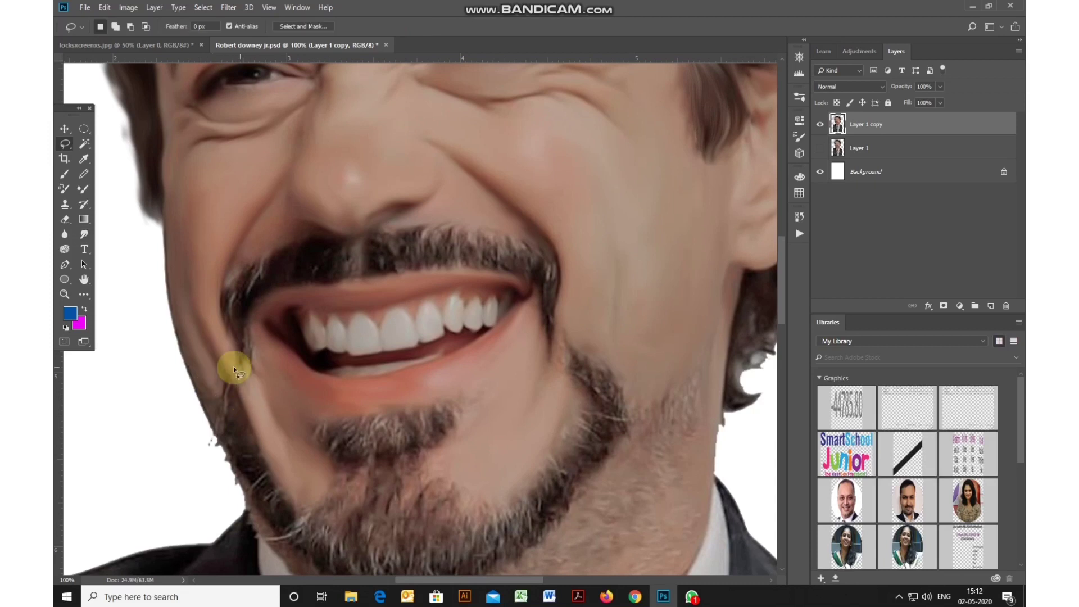
Select the whole moustache with the Lasso tool and reapply the last-used filter to it
scroll(233, 366, "up", 1)
key("l")
mouse_move(219, 330)
left_mouse_down()
mouse_move(226, 308)
mouse_move(269, 281)
left_mouse_up()
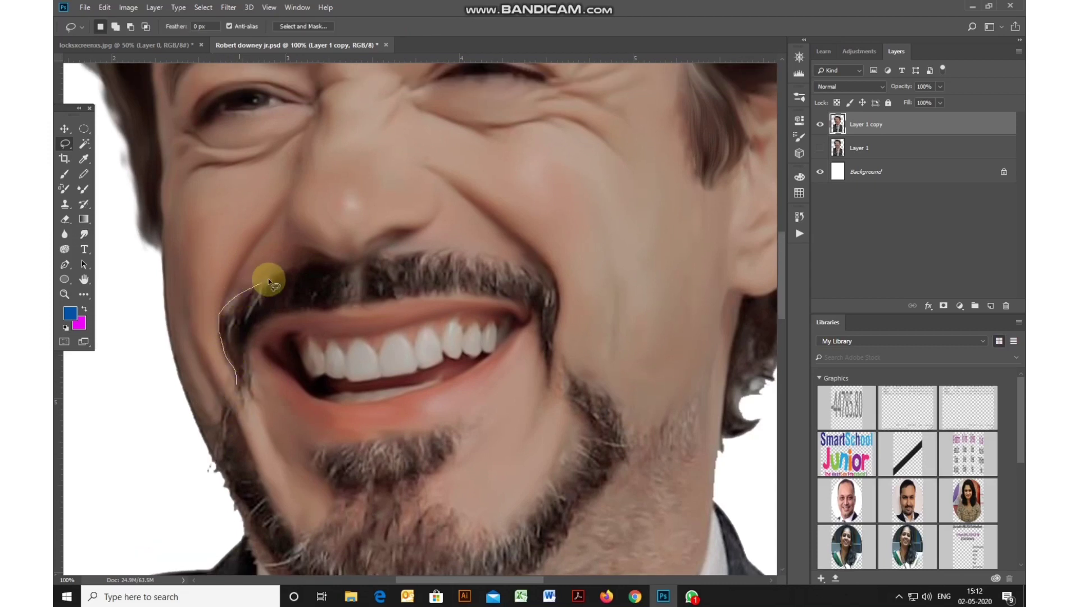
left_click_drag(377, 261, 487, 255)
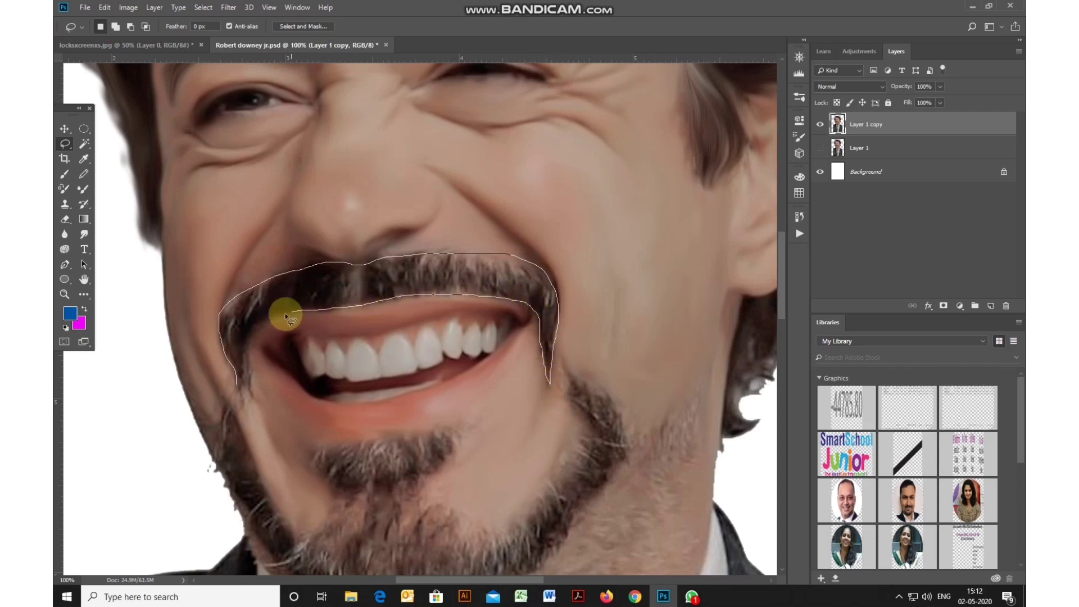
left_click_drag(285, 312, 245, 358)
left_click_drag(240, 405, 242, 400)
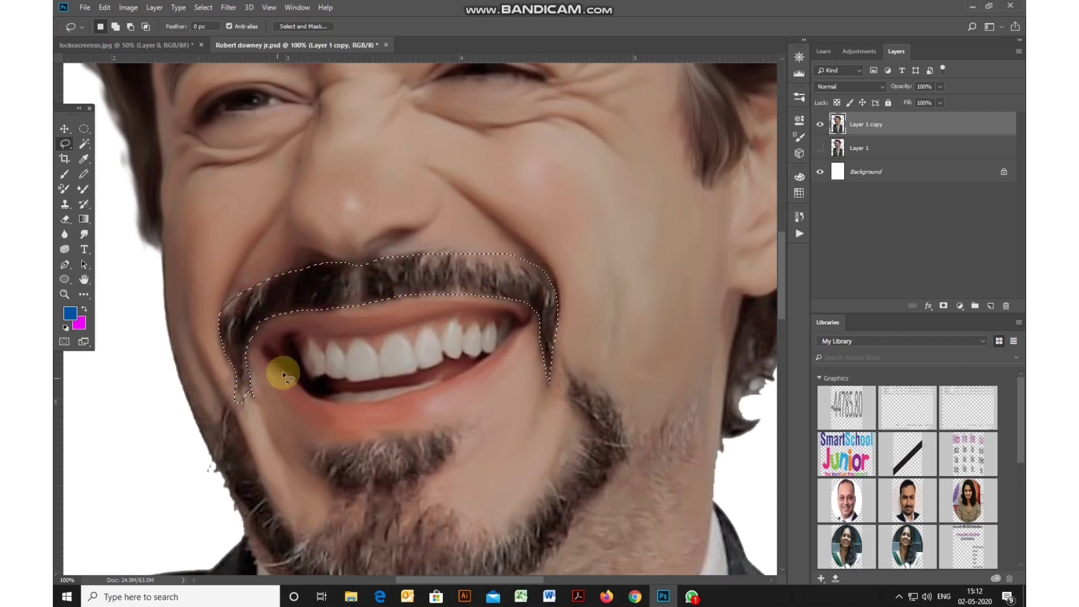
key("ctrl+alt+f")
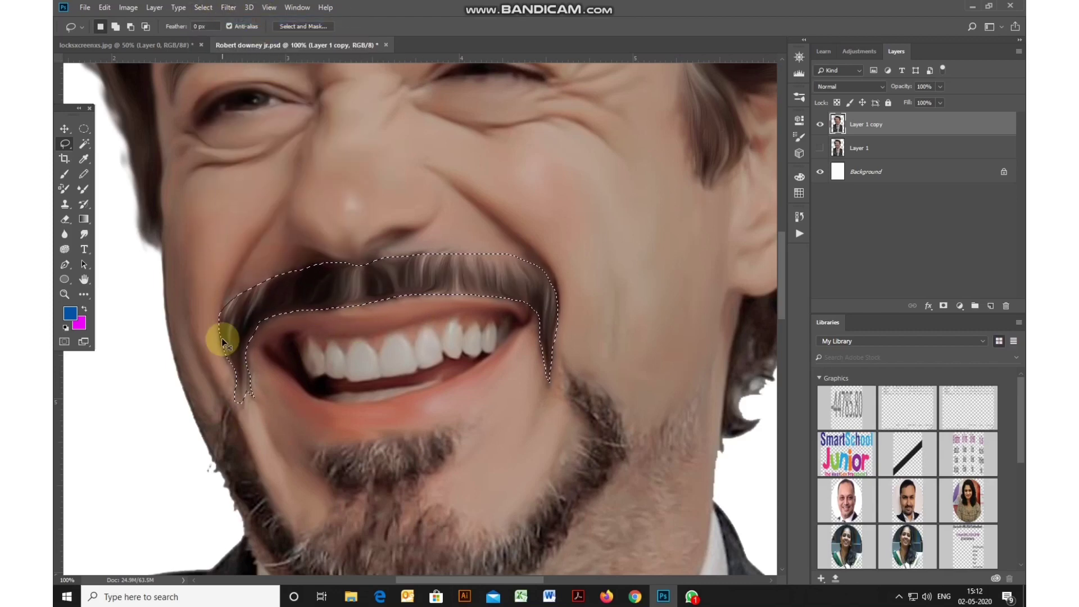
Smudge the moustache's upper edge and its image-right end with a 35 to 25 px brush
left_click(82, 234)
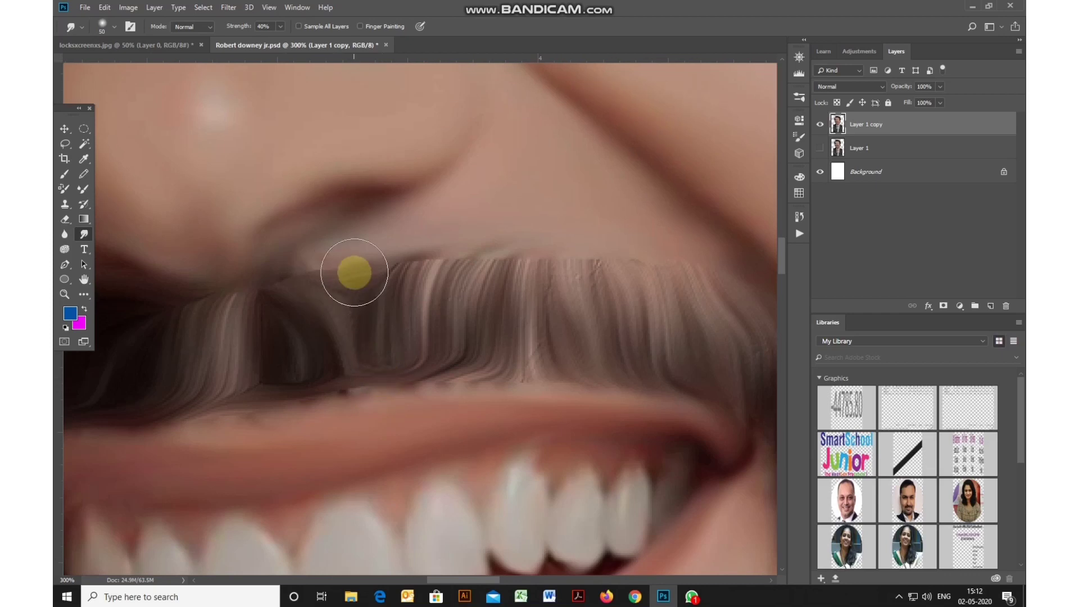
key("bracketleft")
key("bracketleft")
key("bracketleft")
left_click_drag(699, 247, 490, 256)
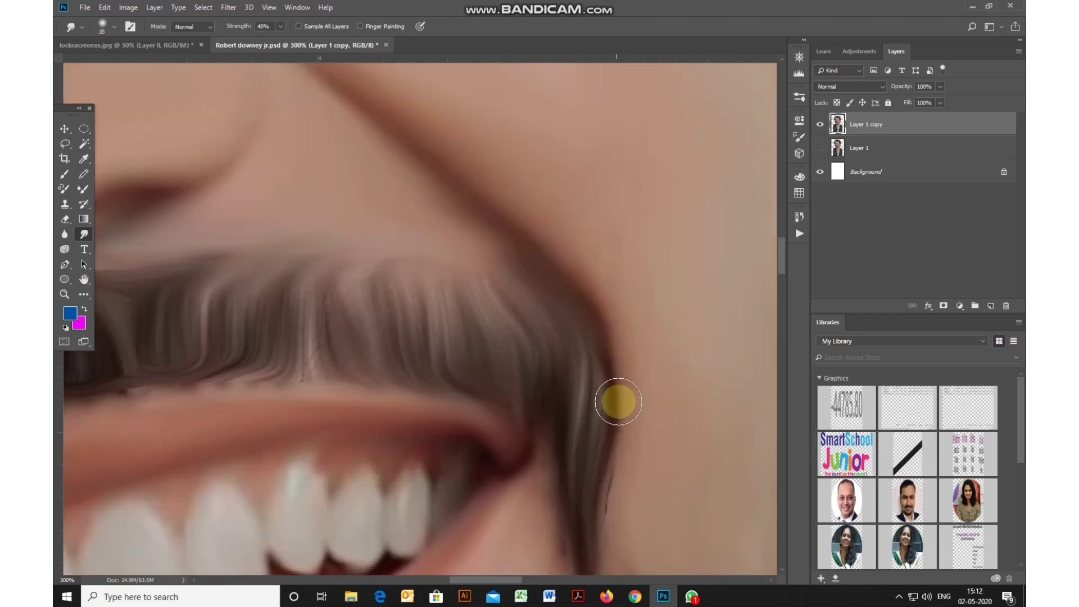
left_click_drag(617, 488, 573, 314)
key("bracketleft")
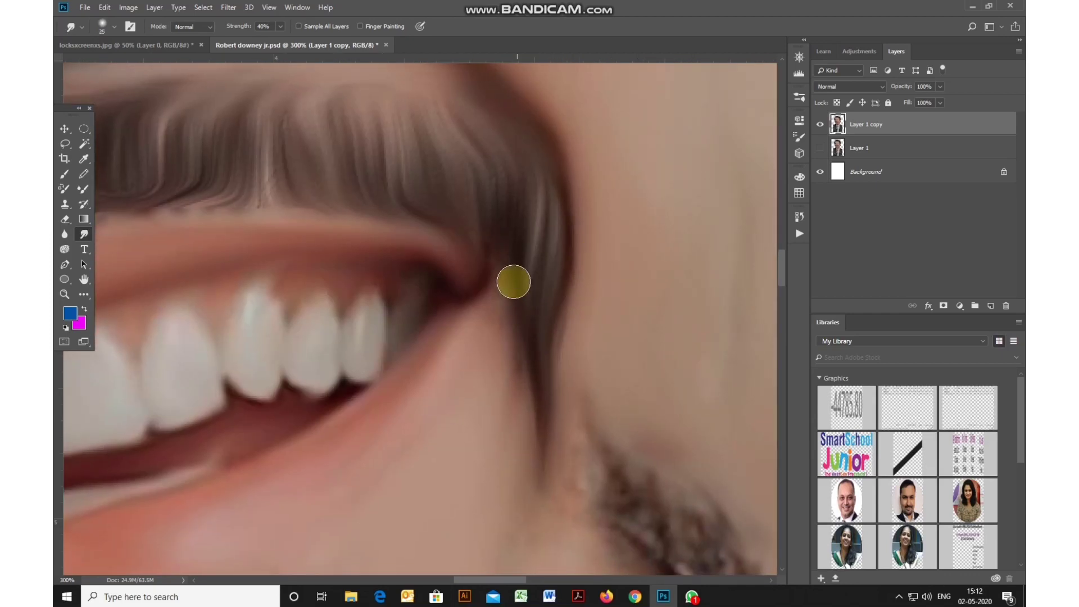
Smudge the moustache's lower edge along the lip, its image-left end and the skin beneath the nose
key("ctrl+minus")
left_click_drag(406, 265, 536, 322)
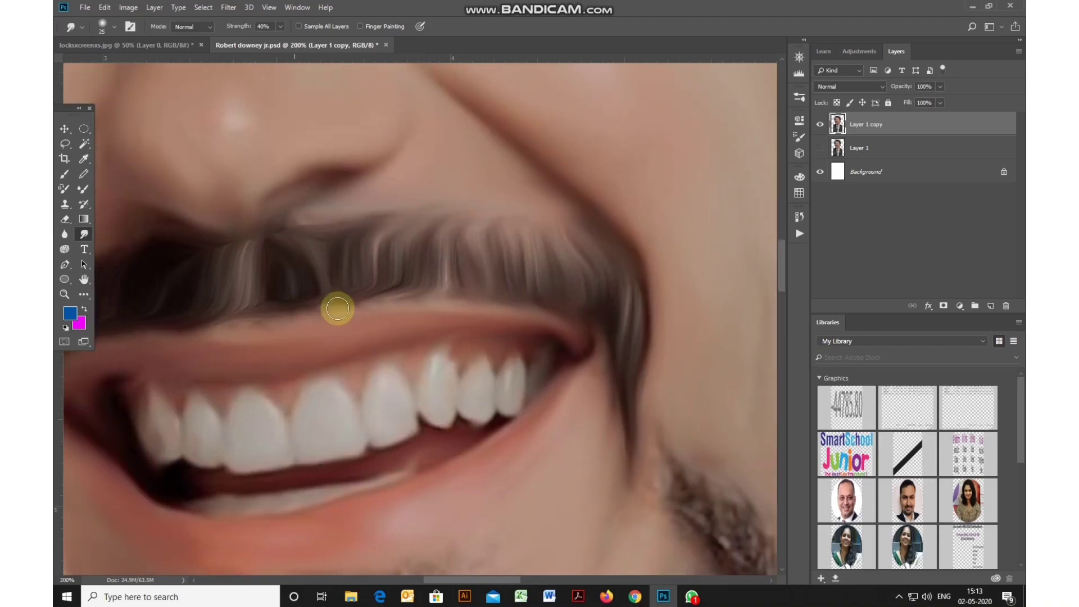
left_click_drag(253, 319, 427, 303)
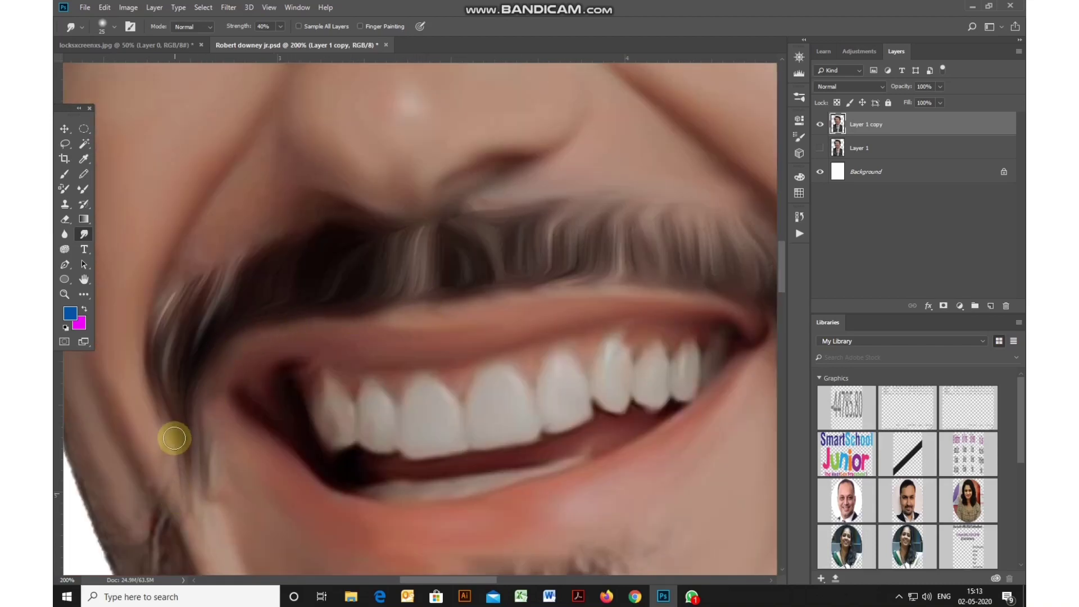
left_click_drag(230, 235, 264, 283)
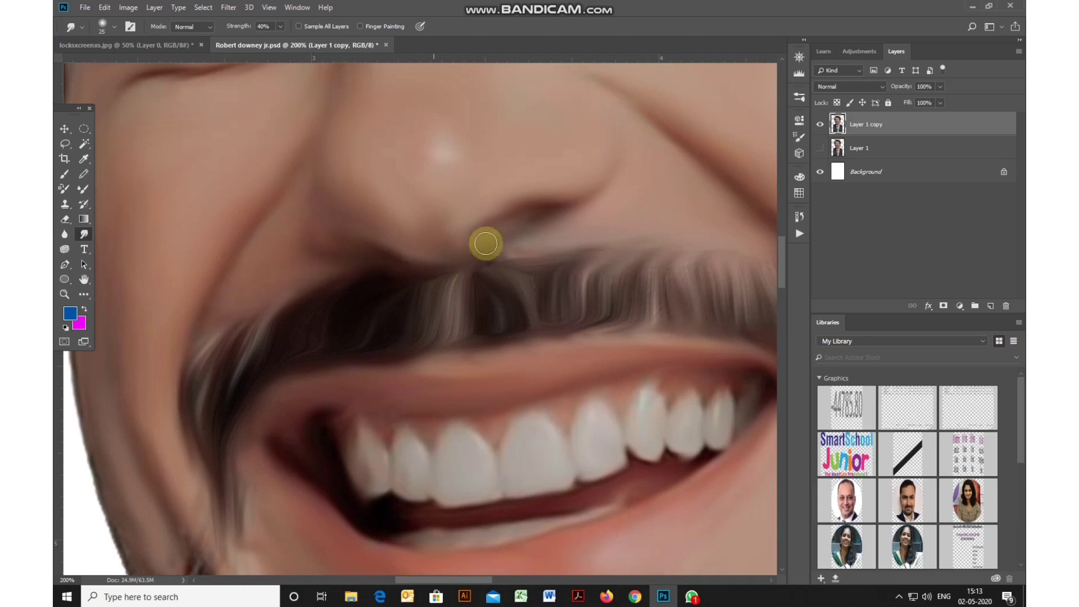
left_click_drag(484, 241, 378, 304)
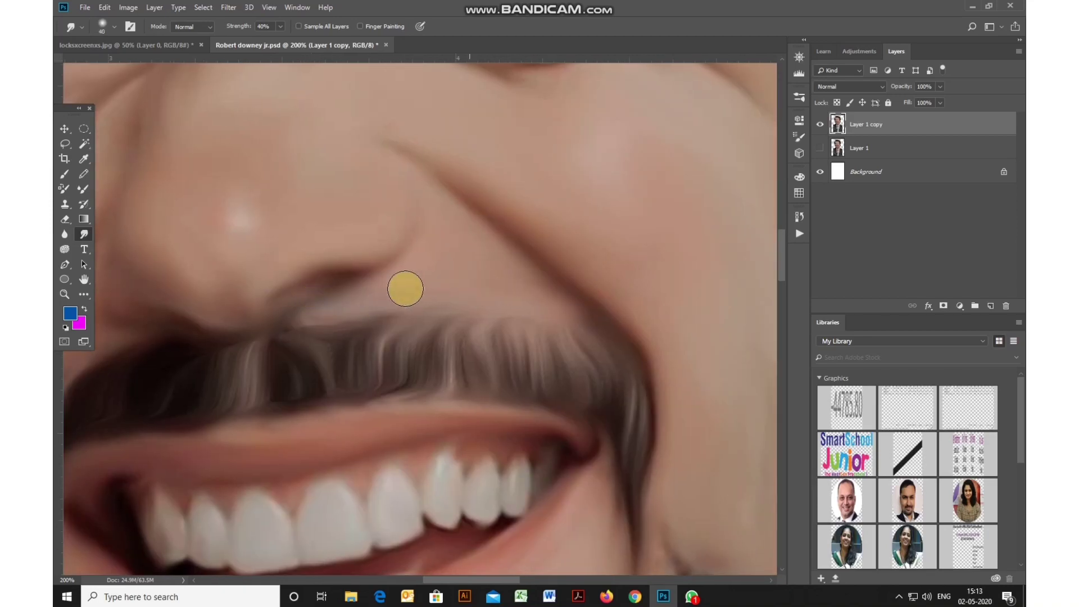
key("bracketleft")
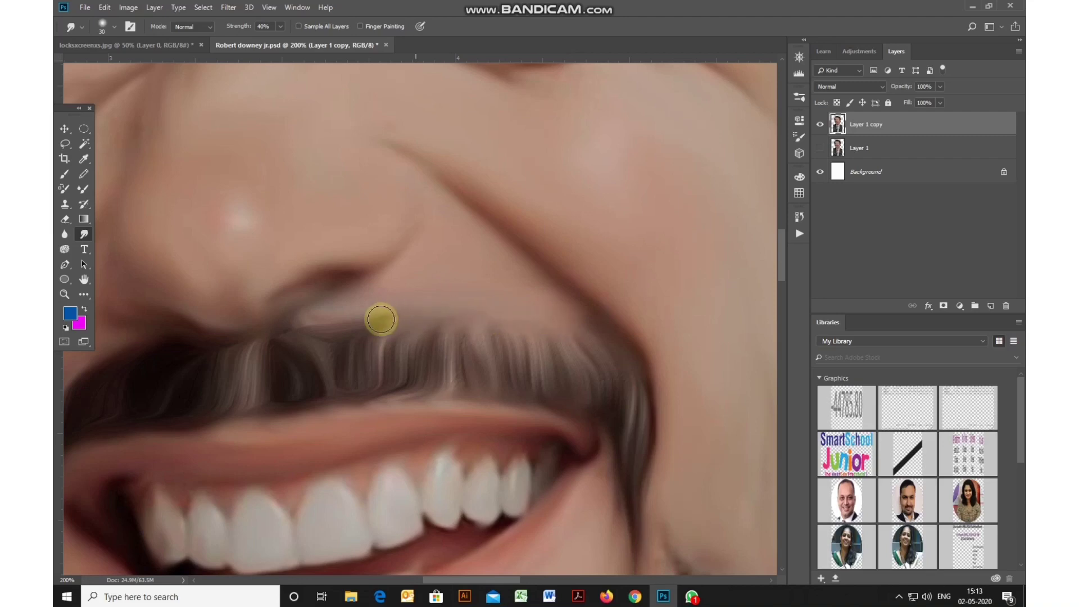
Smudge the image-right cheek below the sideburn with a 70 px brush
scroll(636, 354, "down", 3)
key("ctrl+minus")
key("ctrl+minus")
key("ctrl+plus")
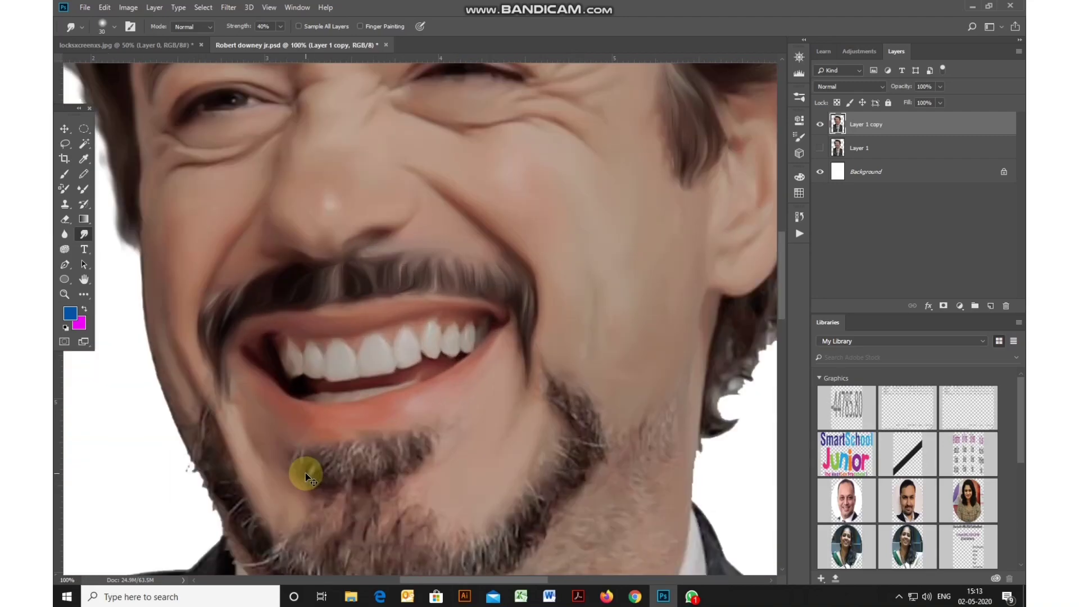
scroll(306, 457, "down", 2)
left_click_drag(200, 335, 349, 398)
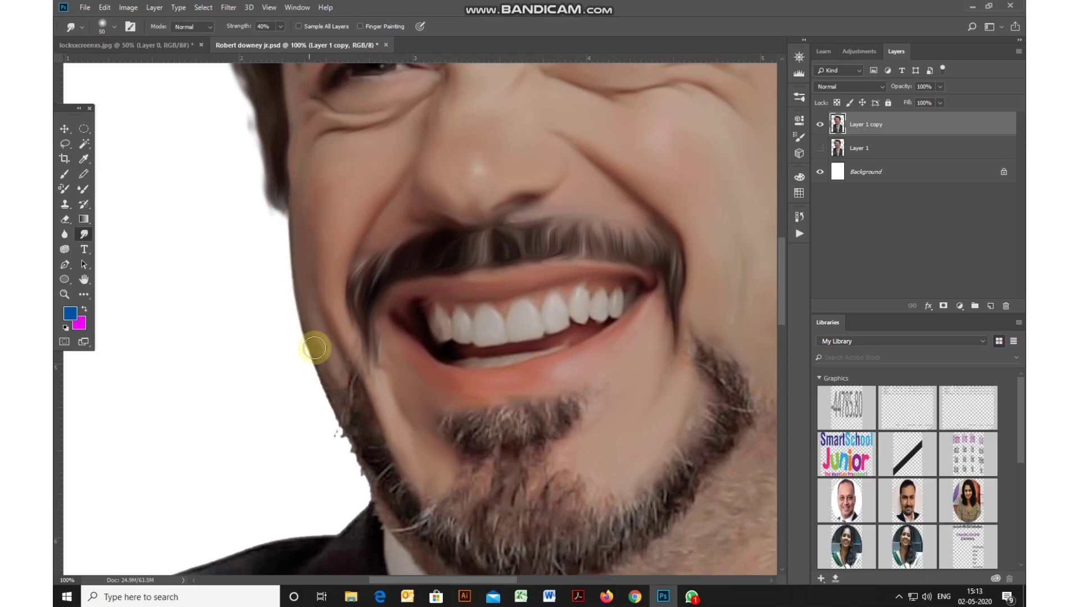
left_click_drag(769, 280, 547, 334)
key("bracketright")
key("bracketright")
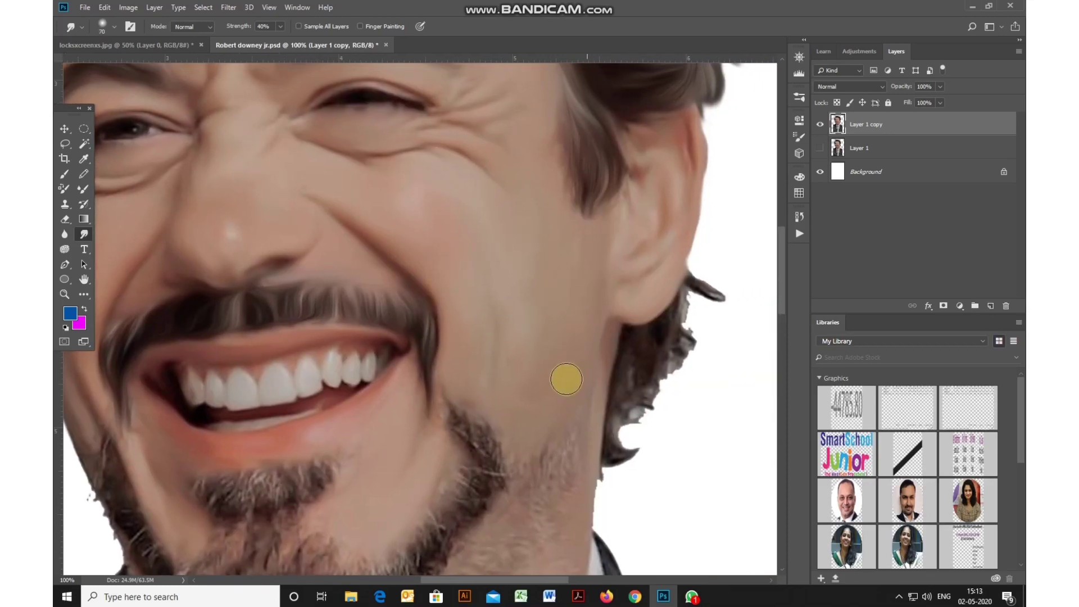
left_click_drag(554, 261, 515, 350)
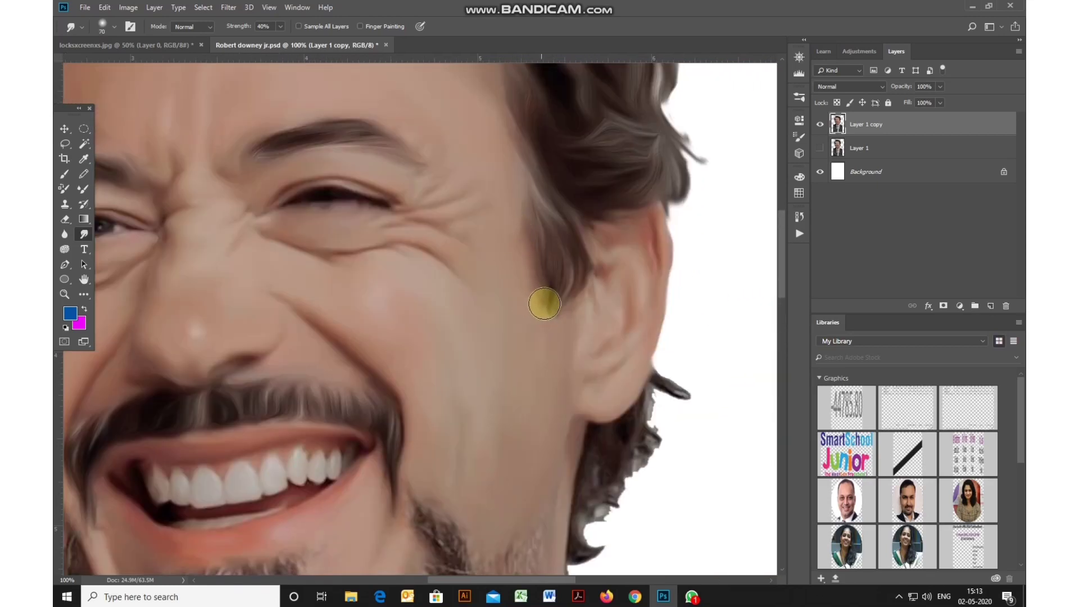
left_click_drag(544, 303, 549, 381)
Smudge the outer edge of the image-right ear down to the lobe with a smaller brush
mouse_move(628, 423)
left_mouse_down()
mouse_move(554, 279)
mouse_move(531, 301)
left_mouse_up()
key("bracketleft")
key("bracketleft")
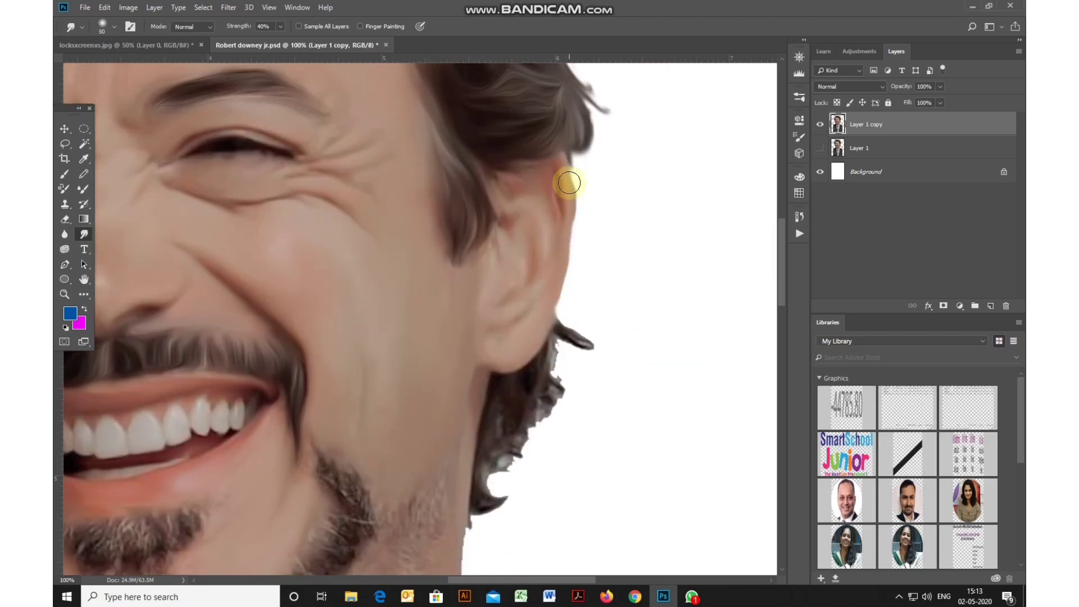
left_click_drag(572, 234, 525, 359)
Select the goatee and jawline beard with a freehand lasso outline, apply the Oil Paint filter to it and deselect
mouse_move(421, 441)
left_mouse_down()
mouse_move(421, 366)
mouse_move(550, 236)
mouse_move(286, 392)
left_mouse_up()
scroll(410, 183, "left", 3)
scroll(320, 293, "down", 2)
scroll(259, 331, "left", 1)
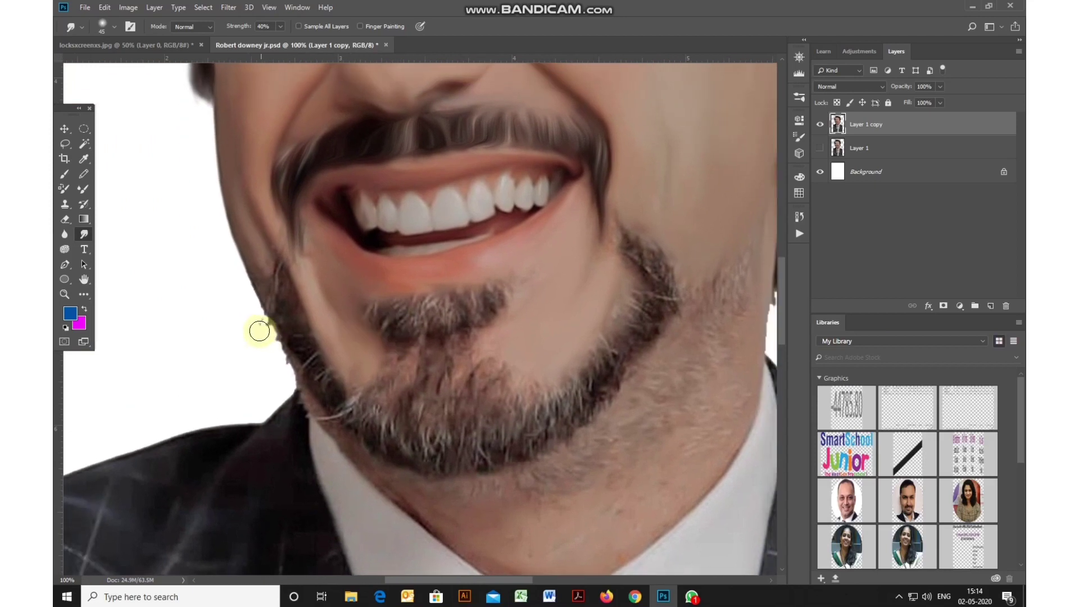
key("l")
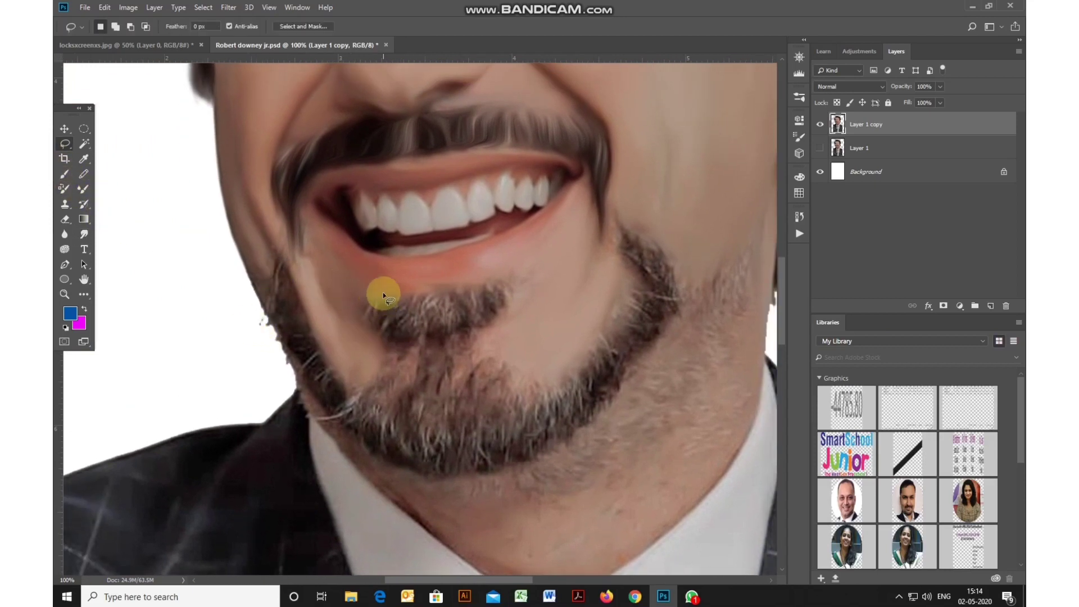
left_click_drag(366, 306, 379, 372)
left_click_drag(290, 274, 272, 278)
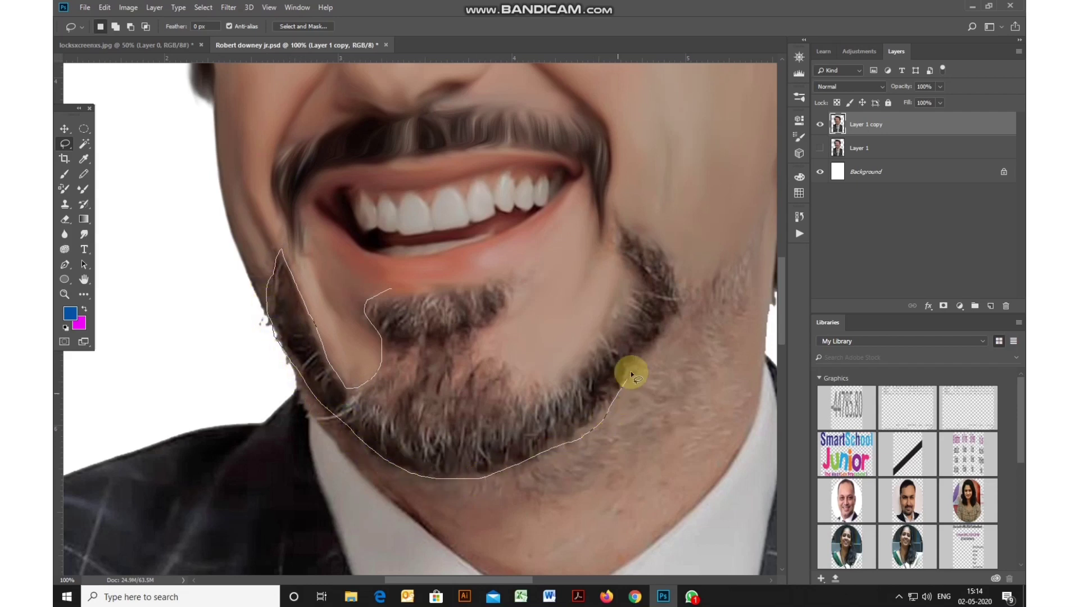
left_click_drag(632, 373, 684, 301)
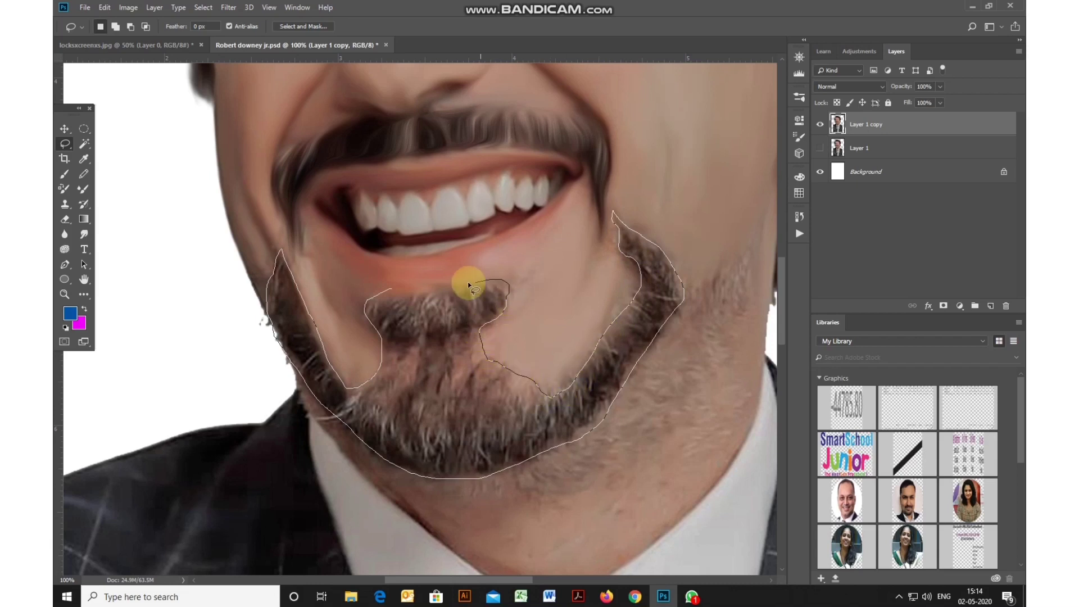
left_click_drag(387, 292, 387, 293)
left_click(228, 7)
left_click(240, 20)
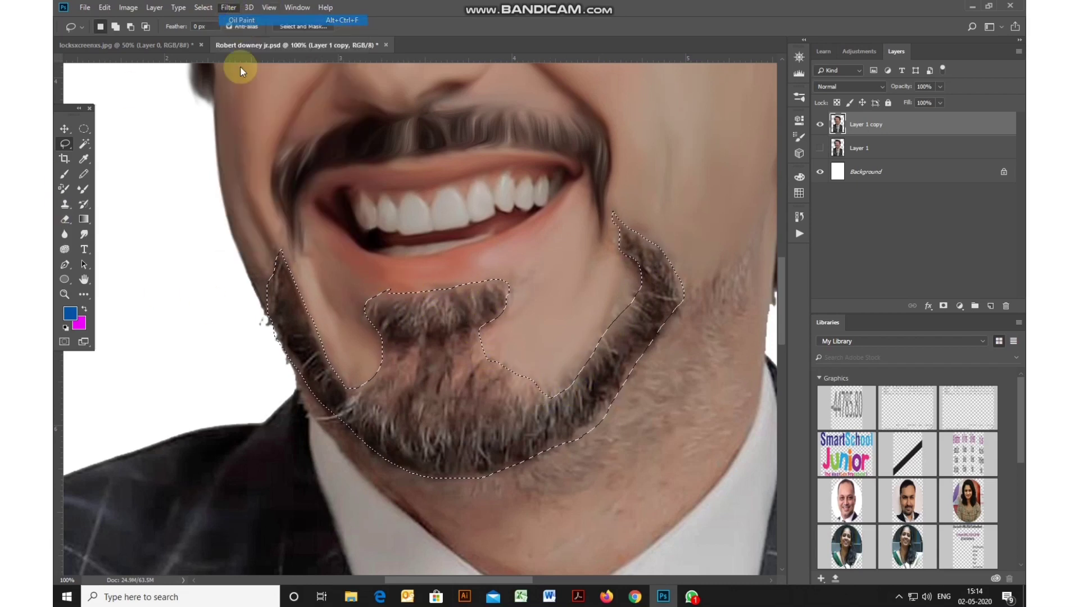
key("ctrl+d")
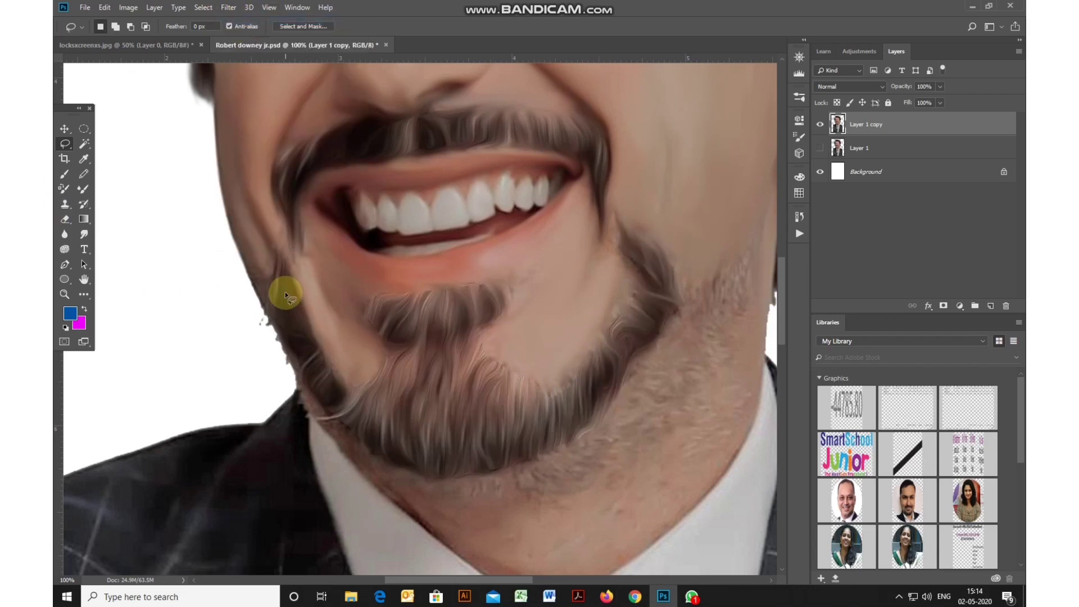
Smudge the beard's inner edge on the image-right side of the chin with a 25 px brush
left_click(84, 234)
key("ctrl+plus")
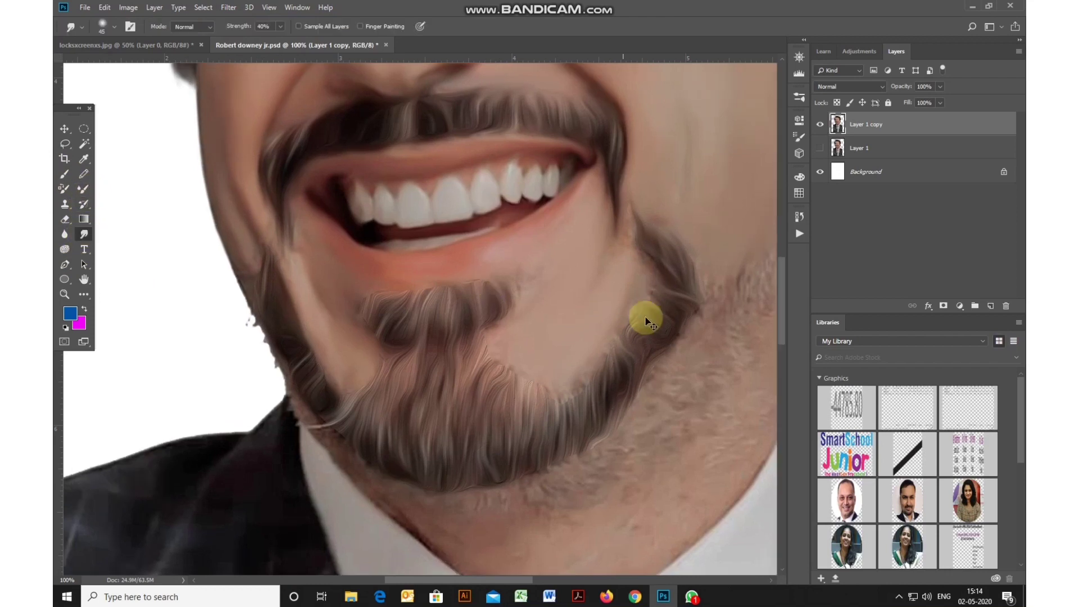
key("bracketleft")
key("bracketleft")
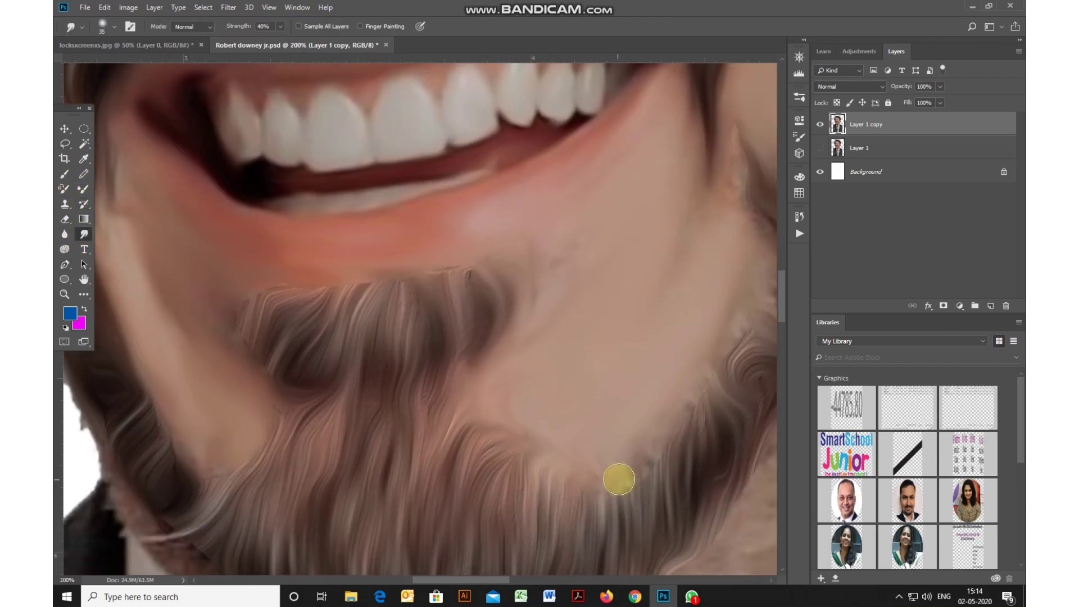
left_click_drag(686, 412, 508, 465)
mouse_move(572, 253)
left_mouse_down()
mouse_move(559, 190)
mouse_move(543, 221)
mouse_move(570, 206)
mouse_move(561, 192)
mouse_move(554, 234)
left_mouse_up()
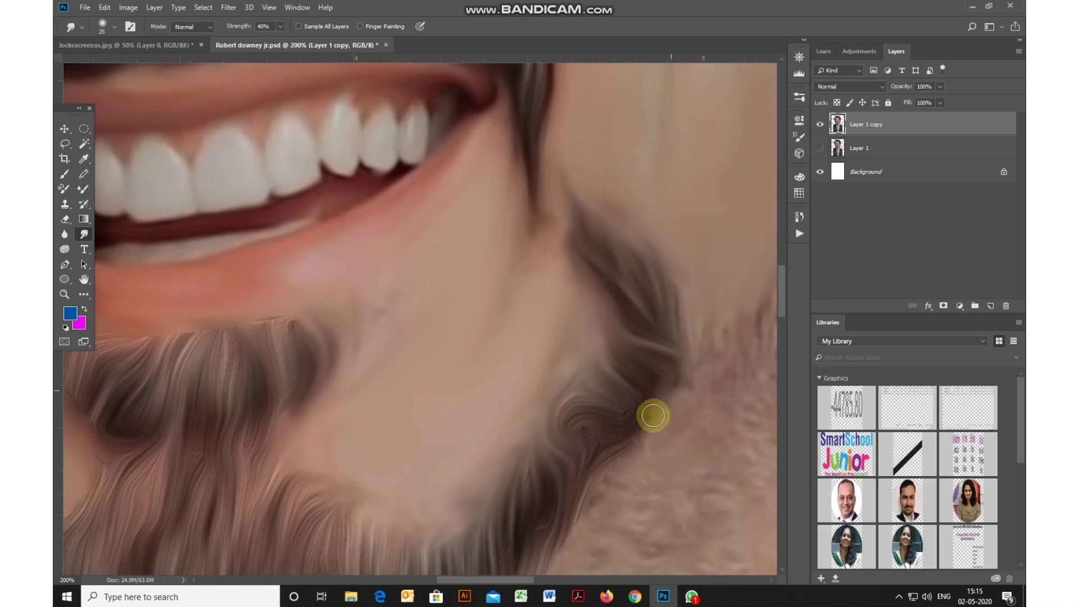
Smudge the beard's outer edge from the image-right jaw down along the bottom of the chin
left_click_drag(650, 414, 571, 304)
left_click_drag(481, 450, 476, 405)
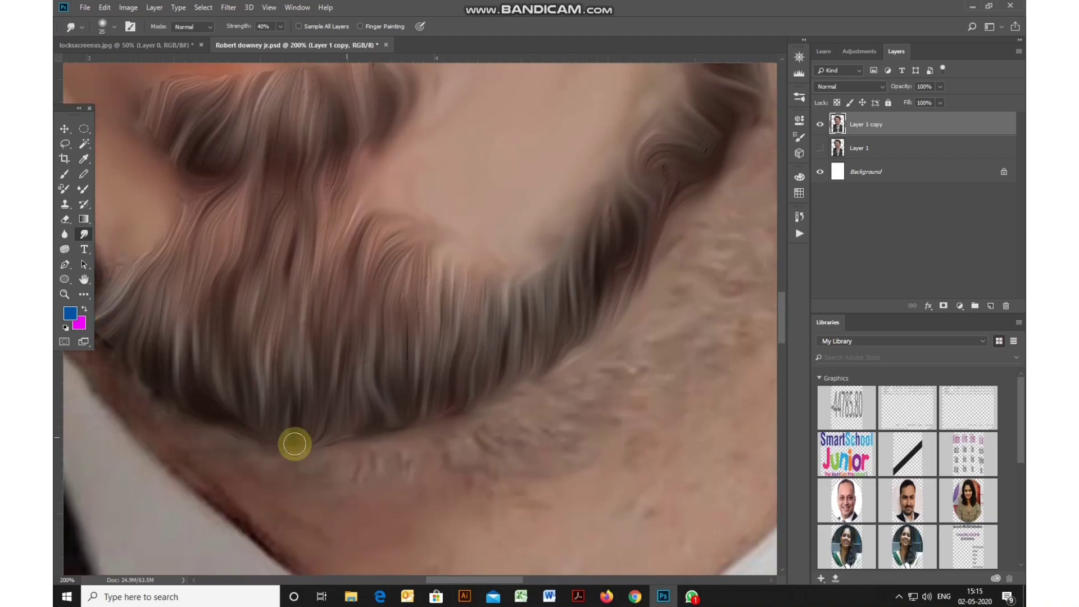
left_click_drag(294, 443, 318, 441)
left_click_drag(264, 349, 298, 396)
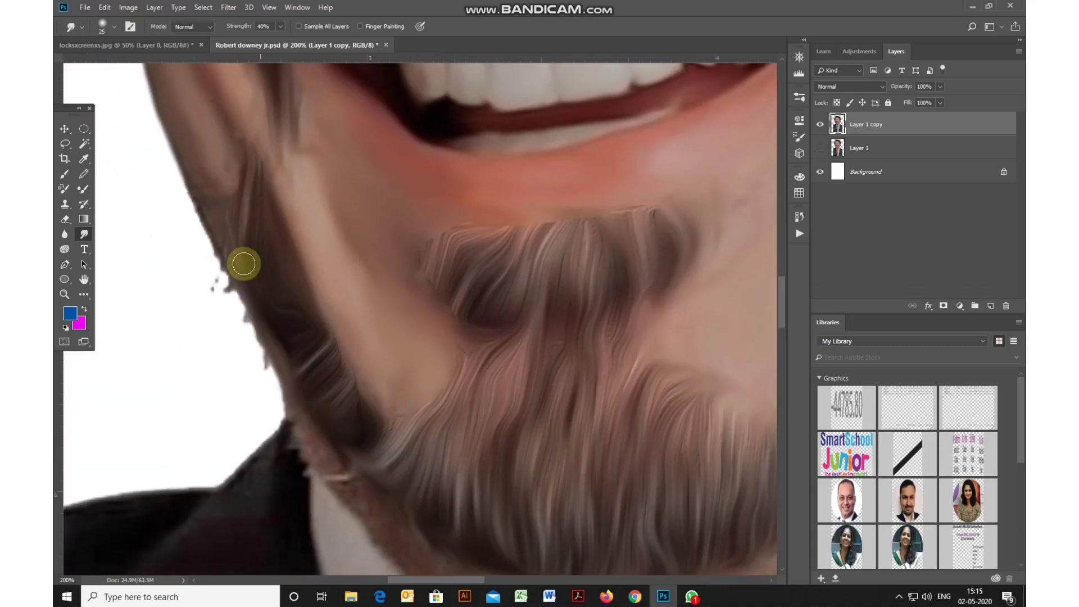
Smudge the beard's image-left jaw edge and the upper edge of the hair patch beneath the lower lip
left_click_drag(243, 265, 269, 328)
left_click_drag(219, 274, 303, 438)
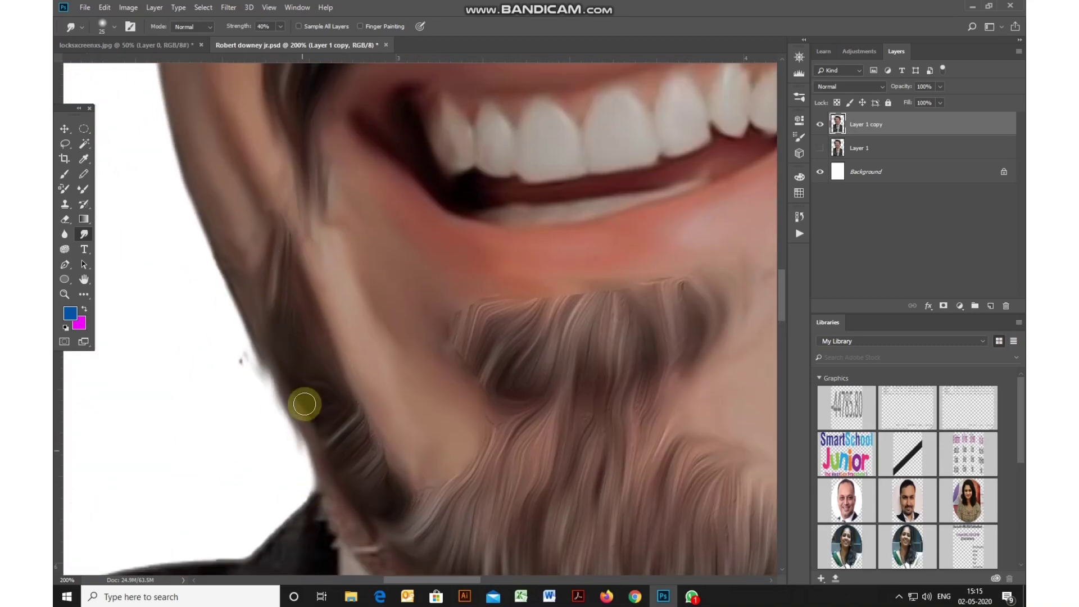
left_click_drag(458, 347, 375, 368)
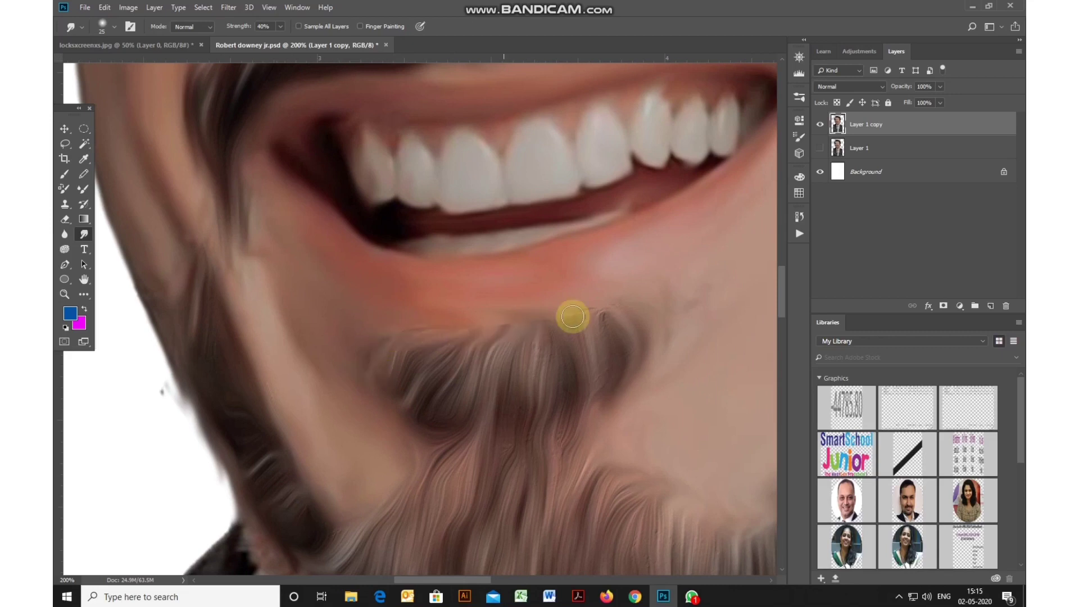
left_click_drag(608, 464, 472, 430)
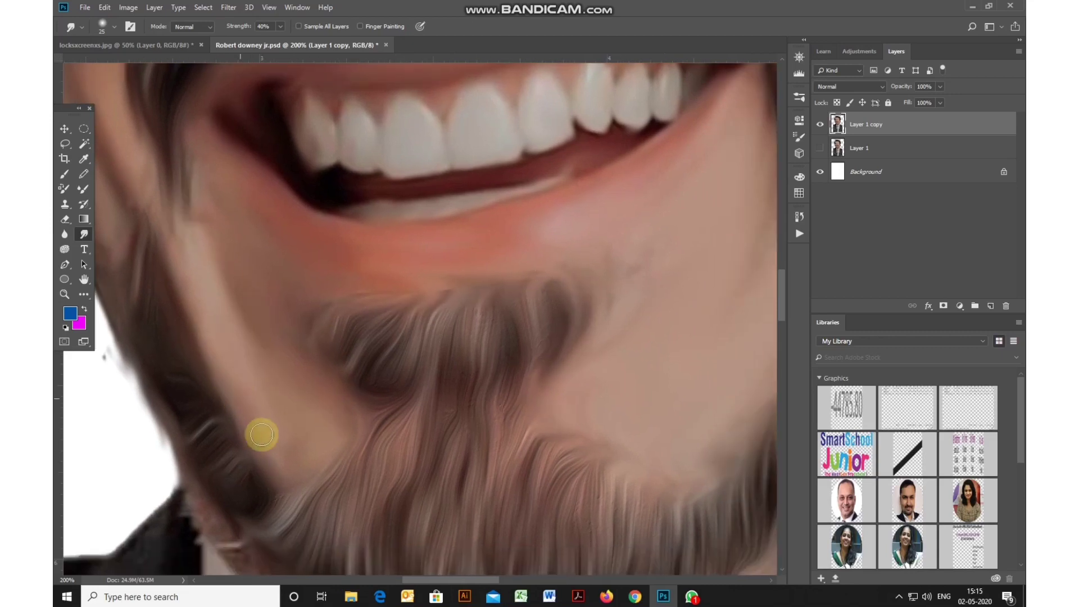
Compare the painted Layer 1 copy with the original Layer 1 by toggling their visibility
scroll(597, 320, "down", 4)
left_click_drag(566, 312, 539, 373)
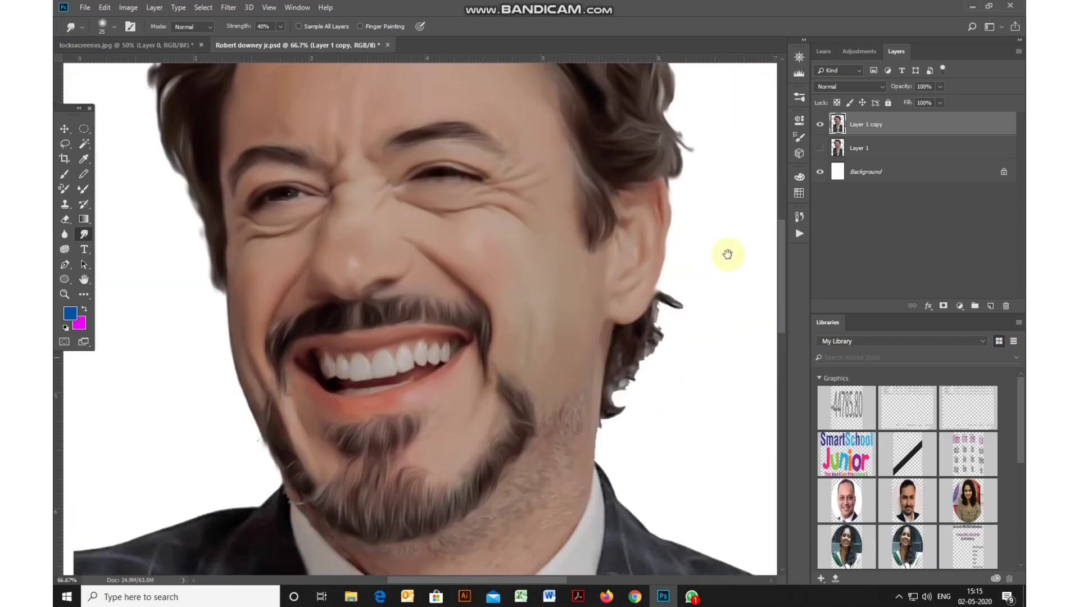
left_click_drag(738, 154, 753, 204)
left_click(819, 147)
left_click(820, 125)
left_click(820, 126)
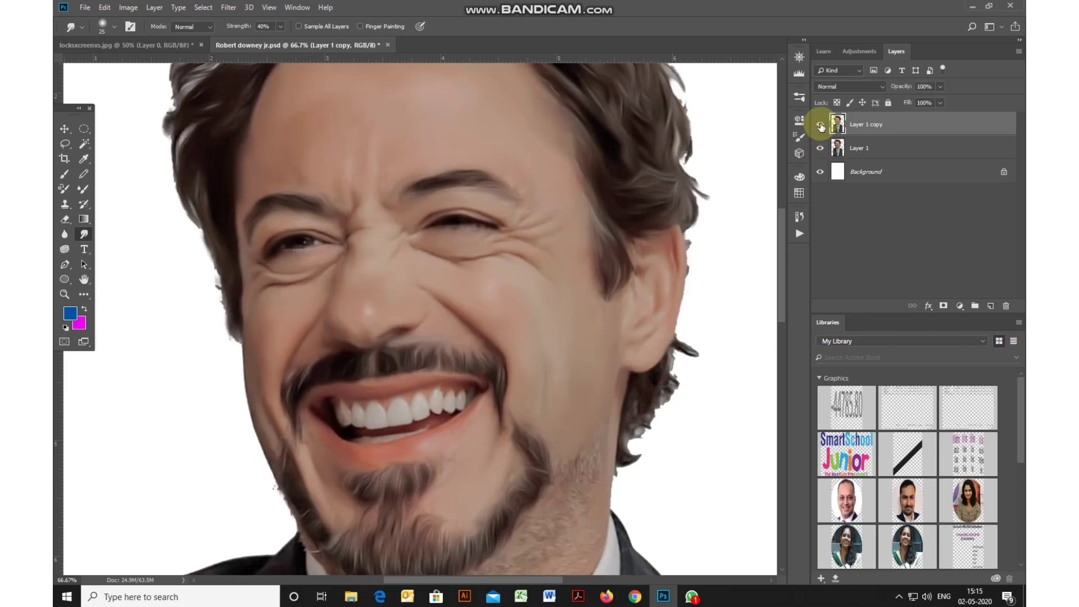
left_click(820, 148)
scroll(435, 416, "down", 5)
scroll(416, 376, "left", 2)
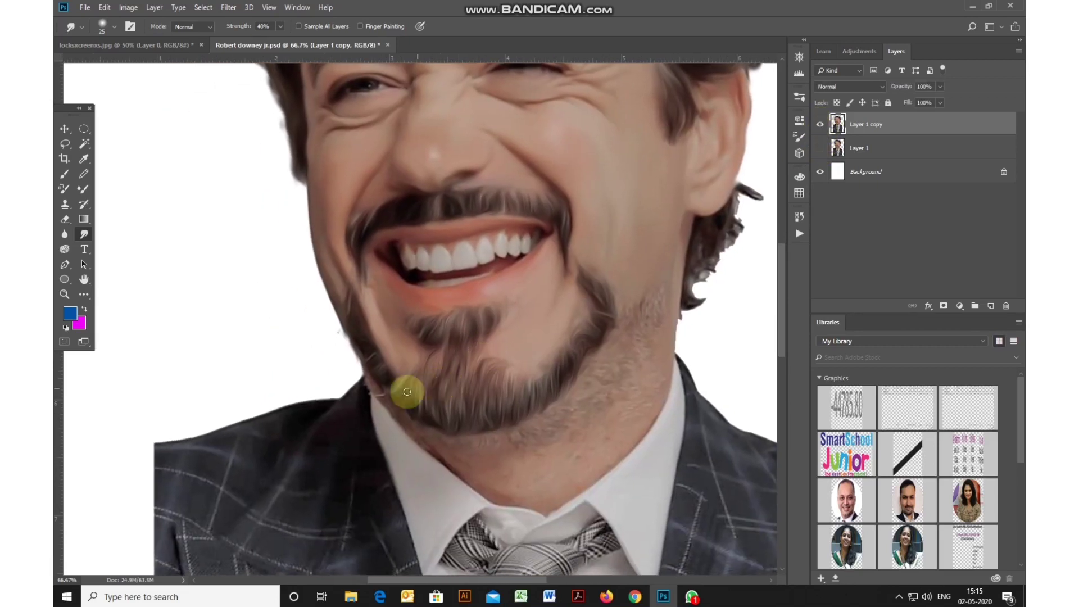
Lasso the ragged outer hair edge below the image-right ear, delete the selected pixels and deselect
scroll(500, 400, "right", 4)
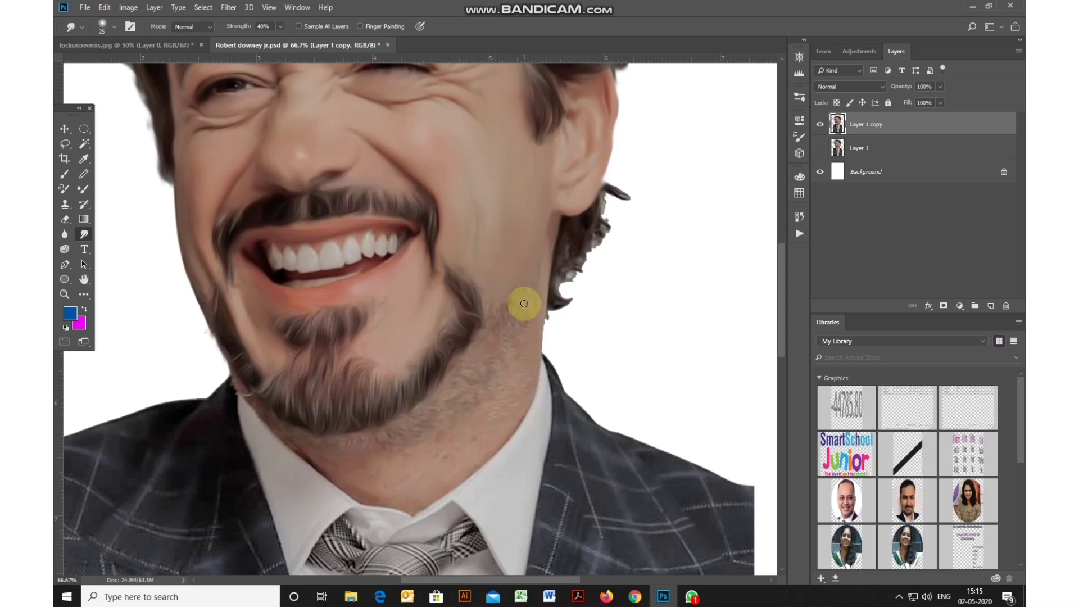
left_click_drag(536, 278, 407, 357)
key("ctrl+plus")
key("ctrl+plus")
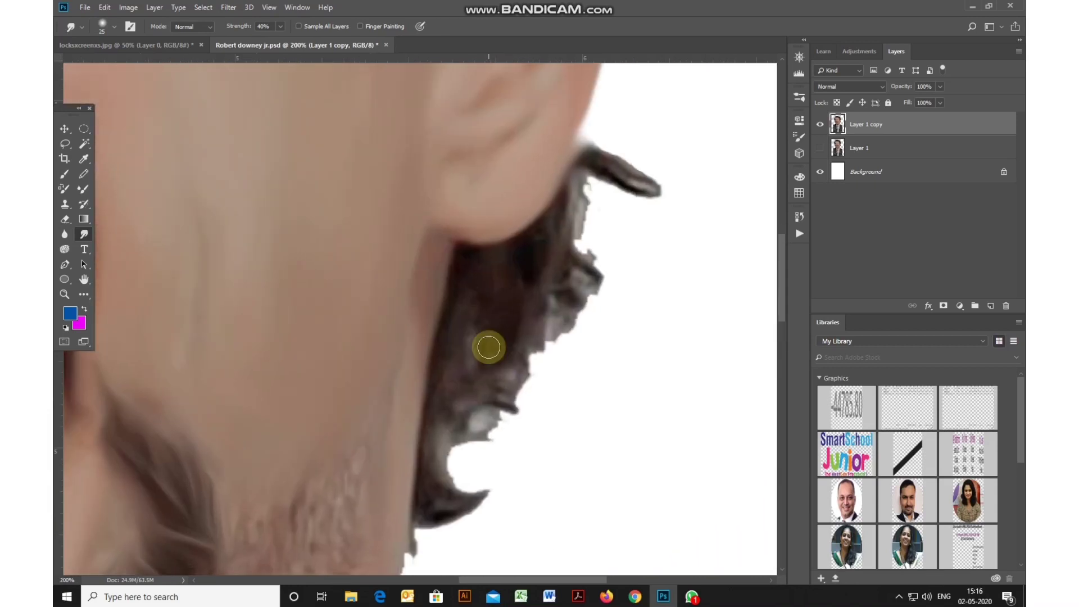
left_click_drag(489, 347, 409, 330)
key("ctrl+minus")
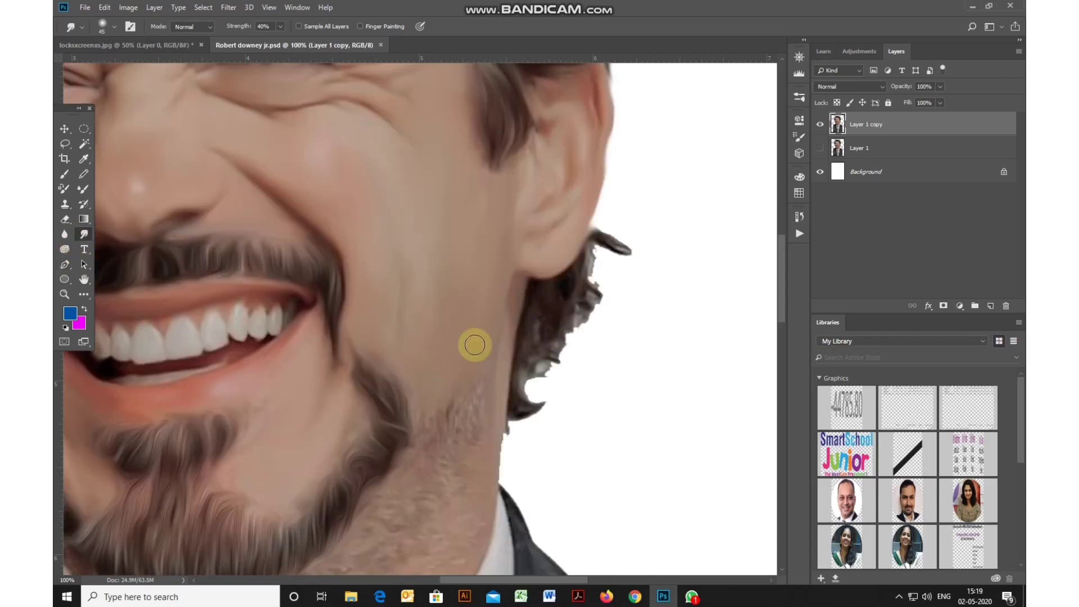
key("l")
scroll(612, 248, "up", 1)
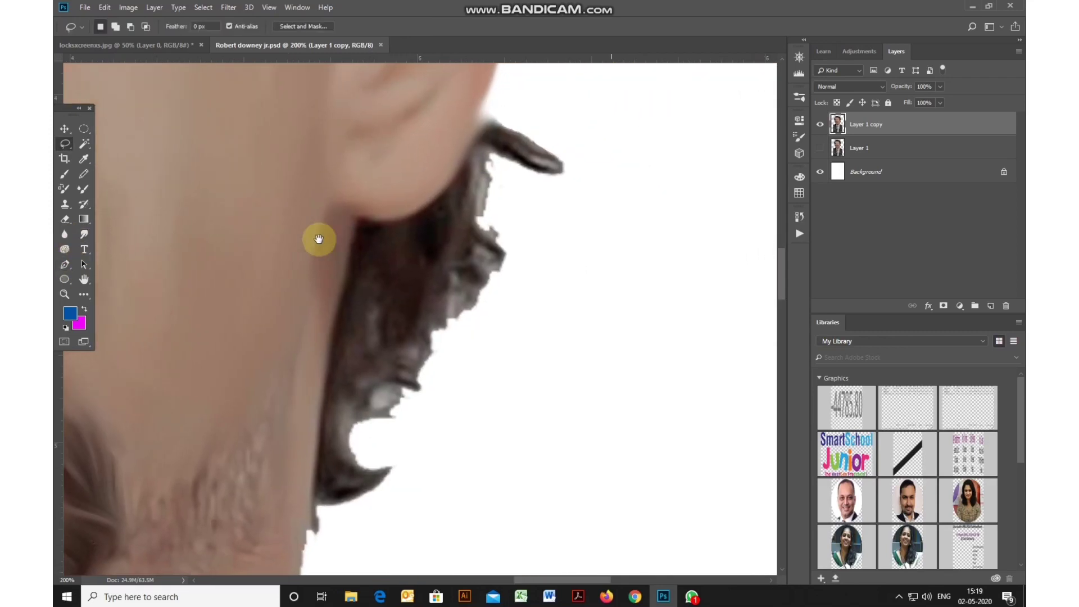
mouse_move(421, 208)
left_mouse_down()
mouse_move(413, 276)
mouse_move(371, 360)
left_mouse_up()
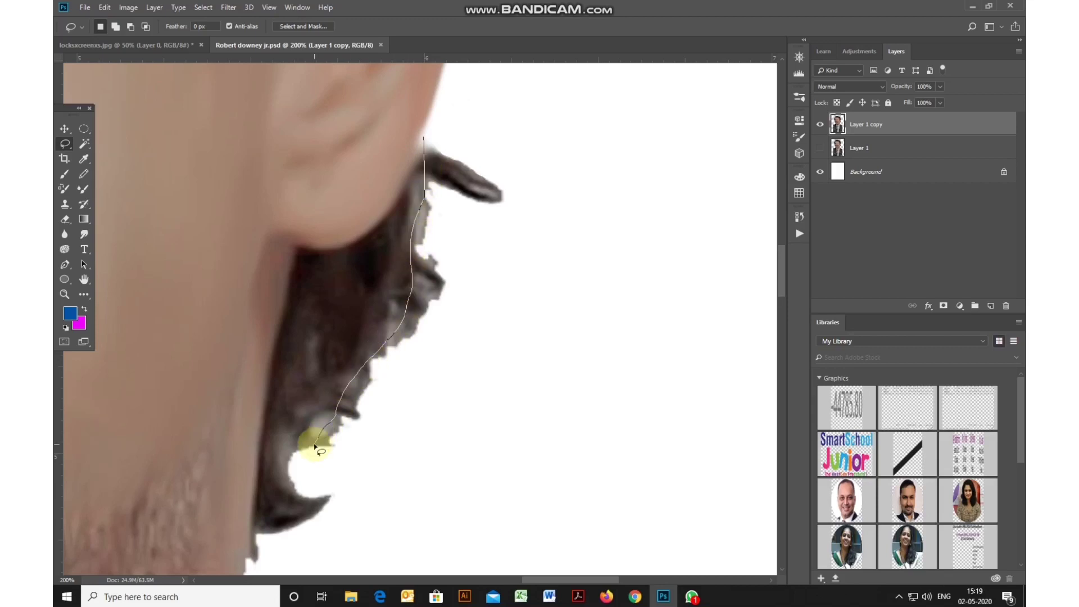
left_click_drag(250, 572, 588, 494)
key("Delete")
key("ctrl+d")
Lasso and delete the leftover stray hair strand beside the image-right earlobe
left_click_drag(539, 212, 534, 225)
key("Delete")
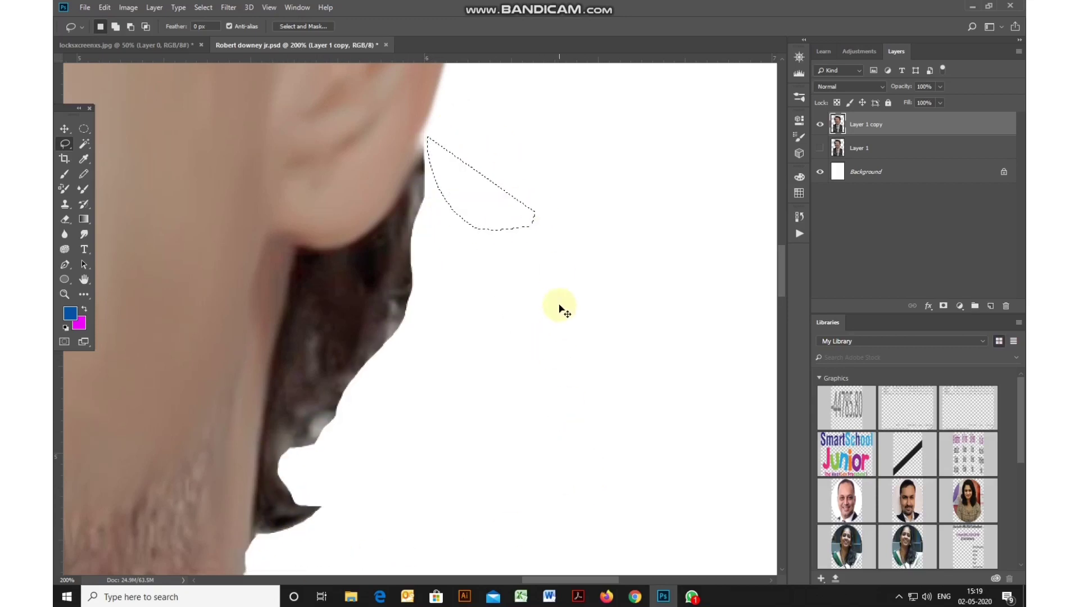
key("ctrl+d")
Lasso the hair below the image-right ear, apply the Oil Paint filter and smudge its edges with a 35 px brush
scroll(464, 257, "down", 2)
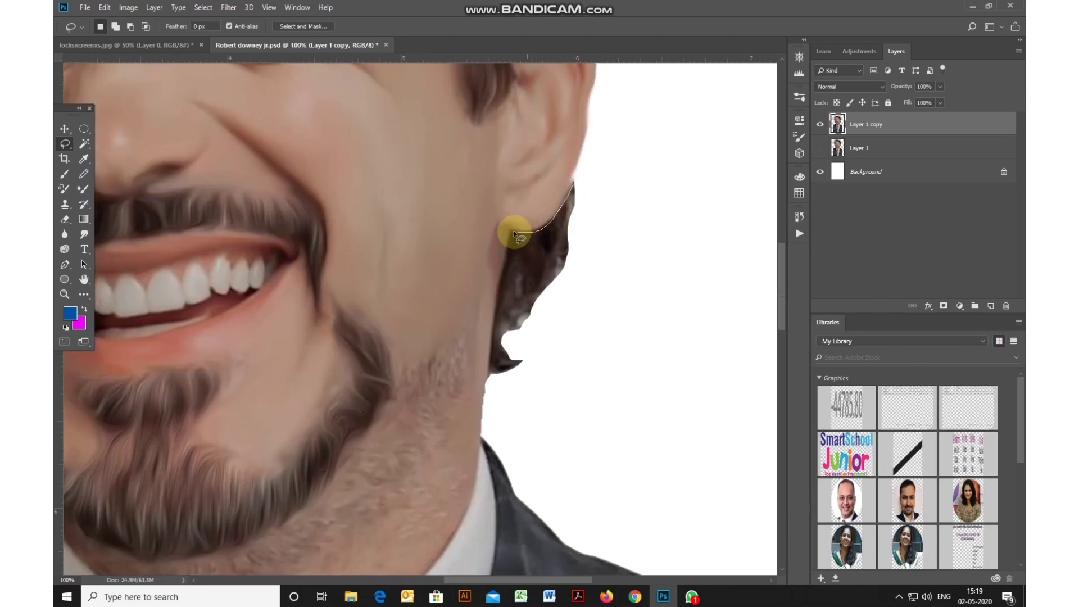
mouse_move(501, 288)
left_mouse_down()
mouse_move(494, 362)
mouse_move(633, 248)
left_mouse_up()
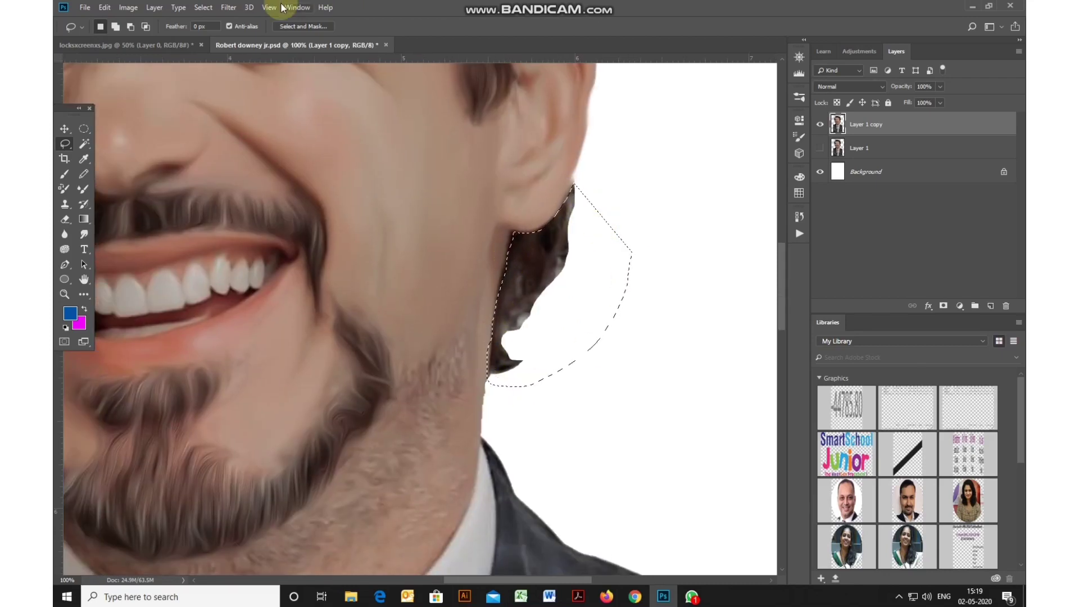
left_click(228, 7)
left_click(629, 239)
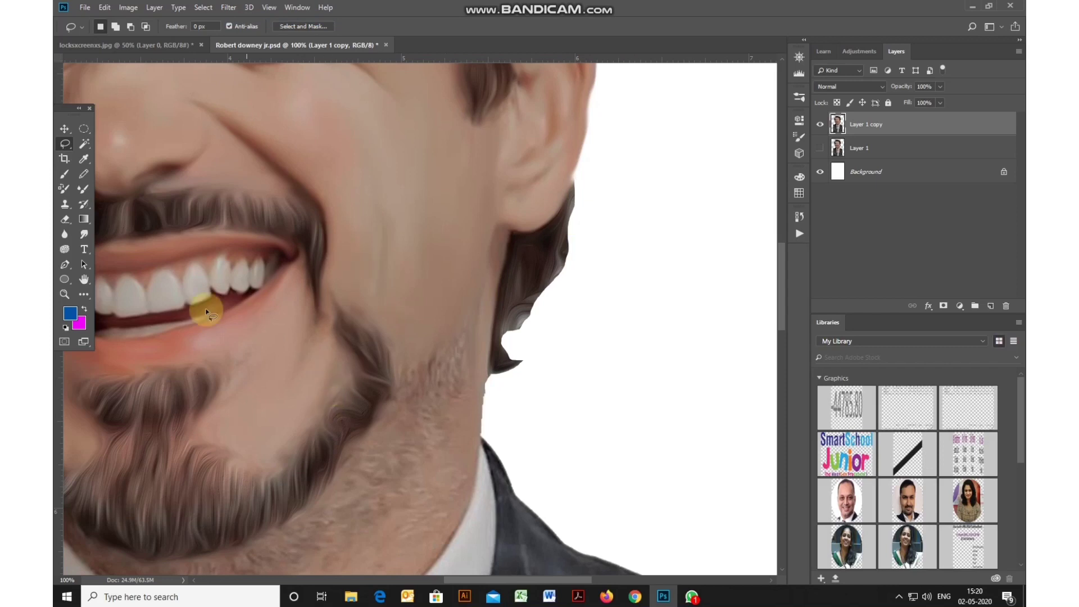
left_click(84, 233)
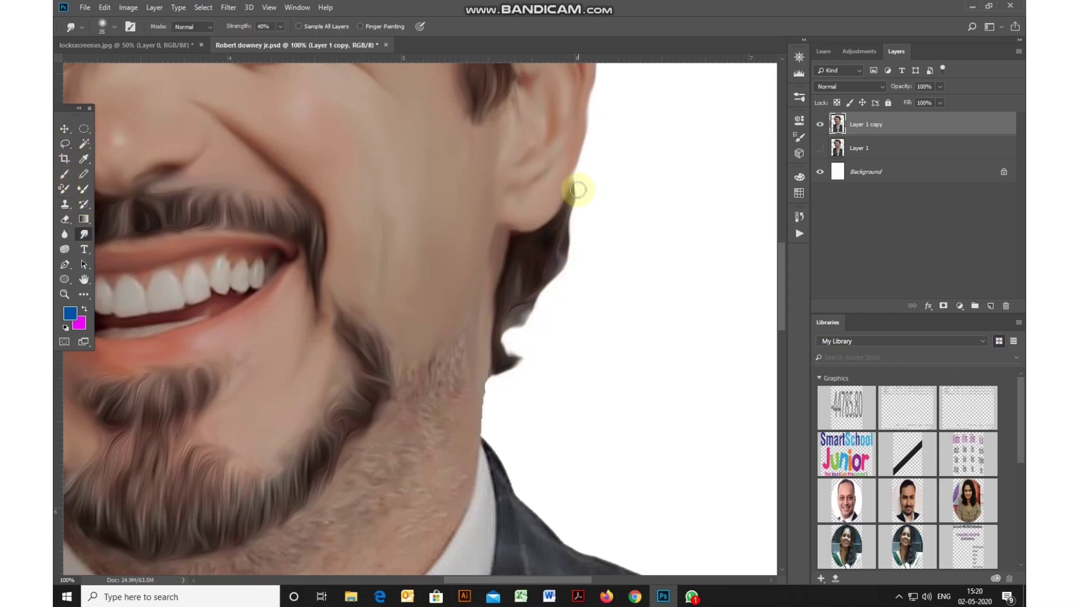
left_click_drag(564, 240, 504, 334)
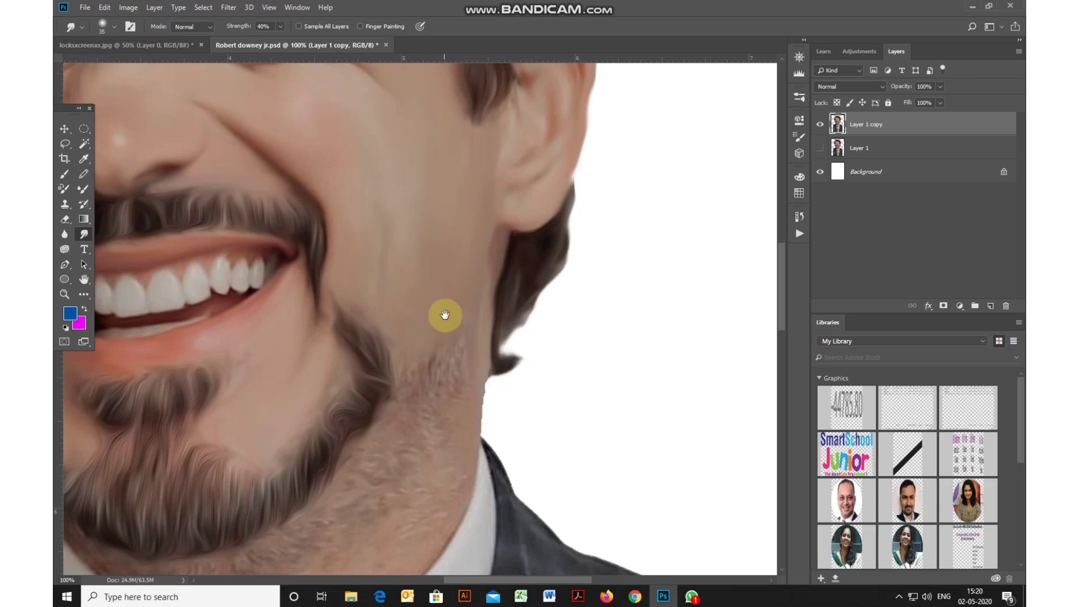
Smudge the image-right edge of the neck between the hair and the shirt collar
left_click_drag(446, 315, 511, 178)
left_click_drag(474, 412, 456, 486)
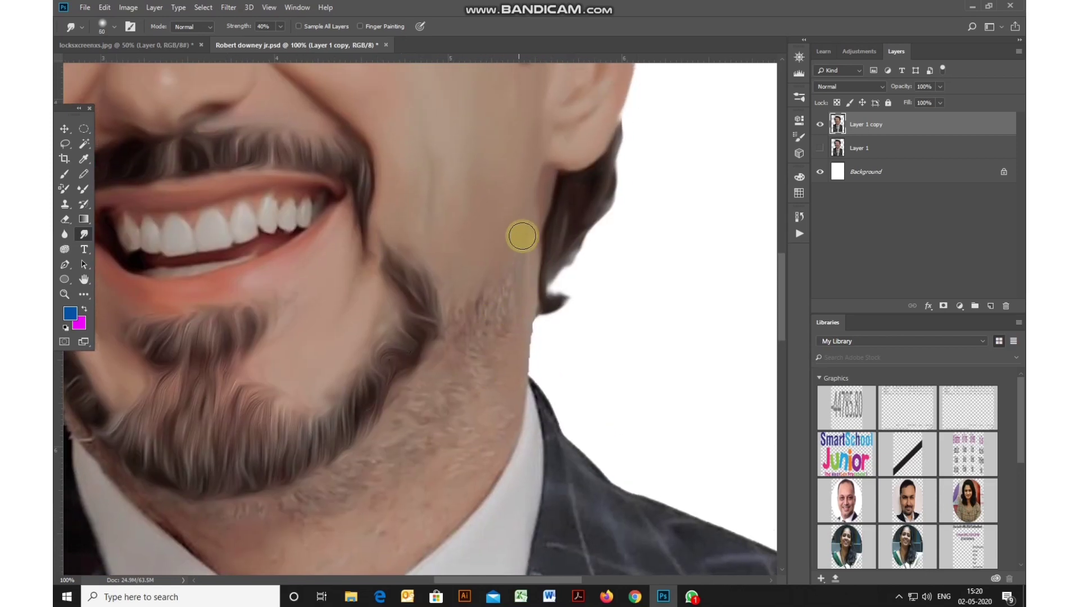
key("bracketright")
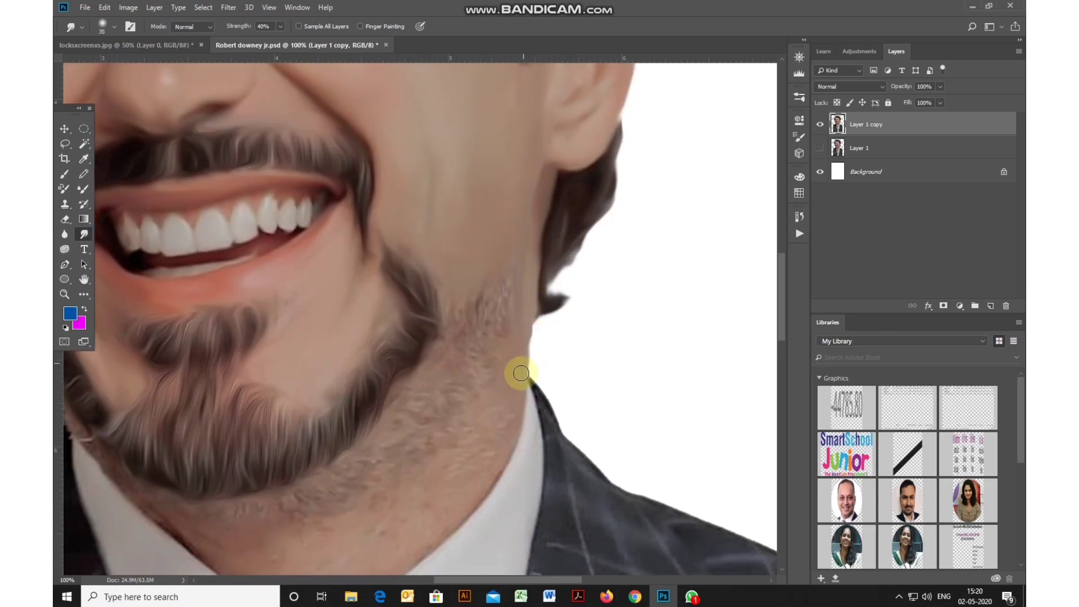
scroll(481, 398, "down", 3)
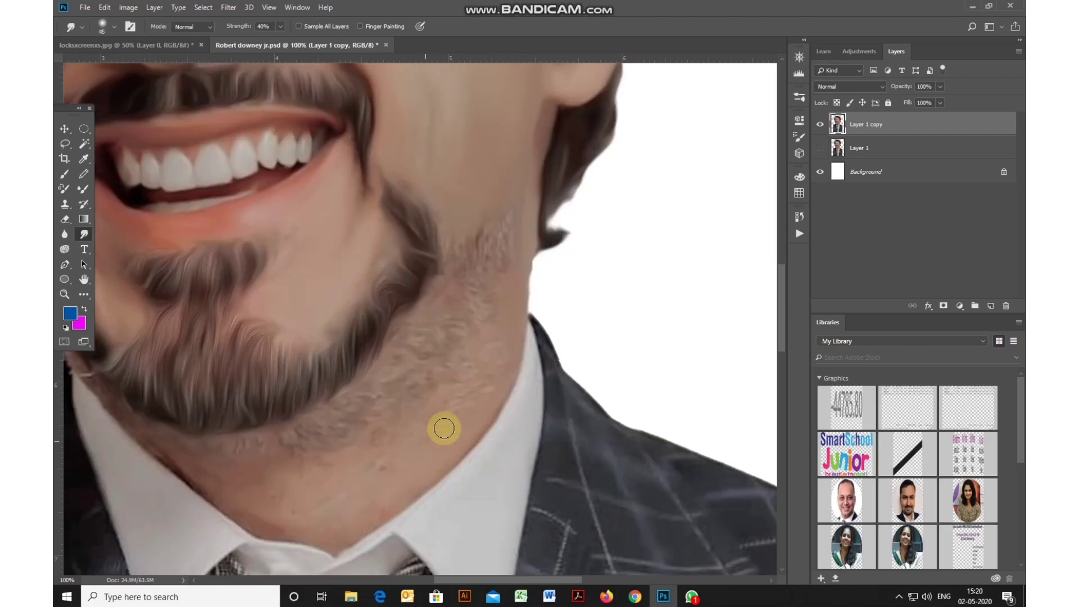
Smudge the lower neck skin above the collar opening with an 80 px brush
mouse_move(406, 423)
left_mouse_down()
mouse_move(494, 365)
mouse_move(517, 328)
left_mouse_up()
key("bracketright")
key("bracketright")
key("bracketright")
key("bracketright")
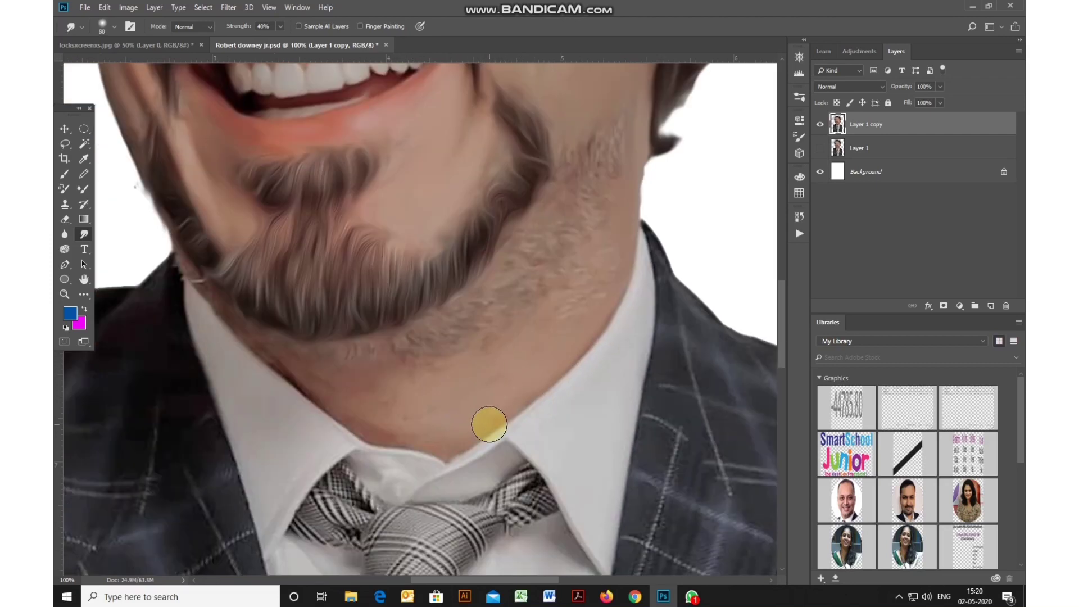
Smudge the image-left edge of the jaw and neck along the shirt collar with a smaller brush
key("bracketleft")
key("bracketleft")
key("bracketleft")
key("bracketleft")
key("bracketleft")
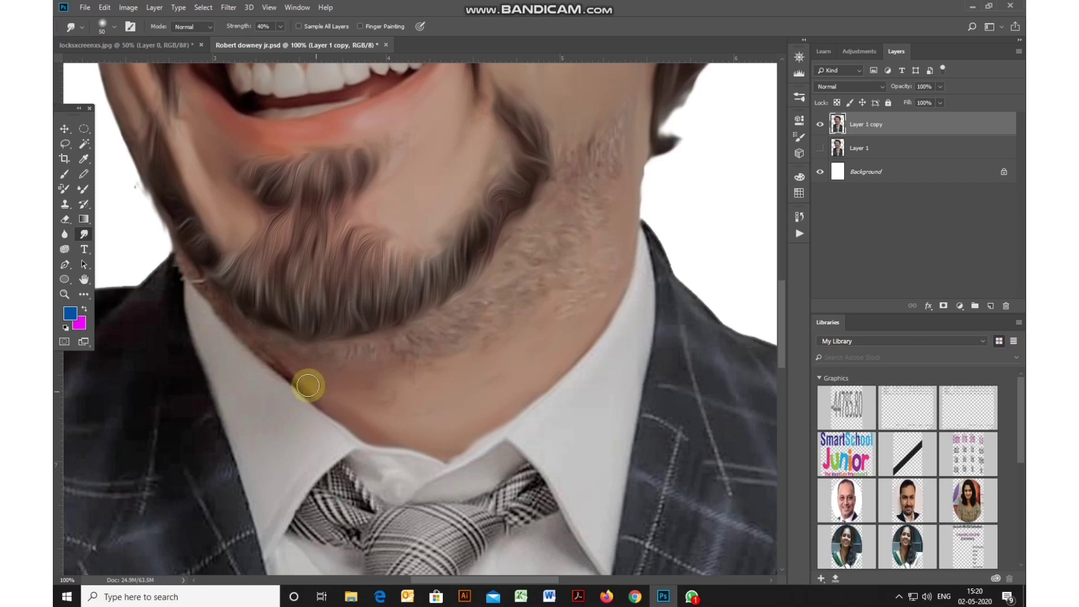
key("bracketleft")
key("bracketleft")
key("bracketleft")
left_click_drag(179, 264, 307, 383)
left_click_drag(178, 241, 292, 370)
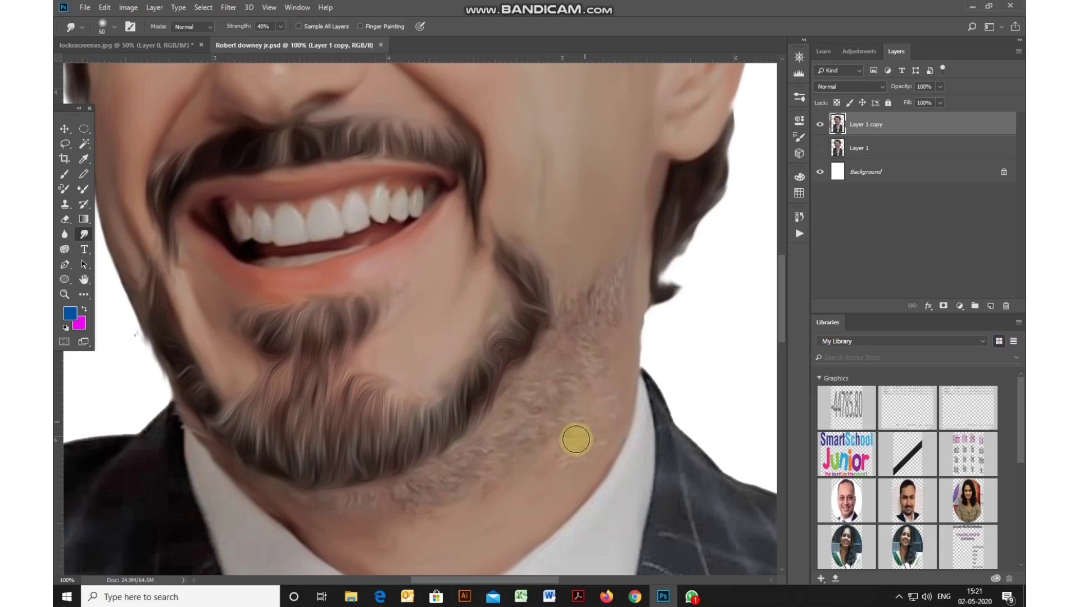
Smudge the stubbled neck skin between the image-right side of the beard and the collar with brushes of 50 to 80 px
mouse_move(576, 439)
left_mouse_down()
mouse_move(600, 416)
mouse_move(621, 271)
mouse_move(555, 339)
mouse_move(585, 367)
mouse_move(557, 405)
mouse_move(409, 497)
mouse_move(463, 463)
mouse_move(628, 271)
mouse_move(529, 459)
mouse_move(354, 510)
mouse_move(292, 502)
mouse_move(475, 481)
mouse_move(618, 346)
left_mouse_up()
key("bracketright")
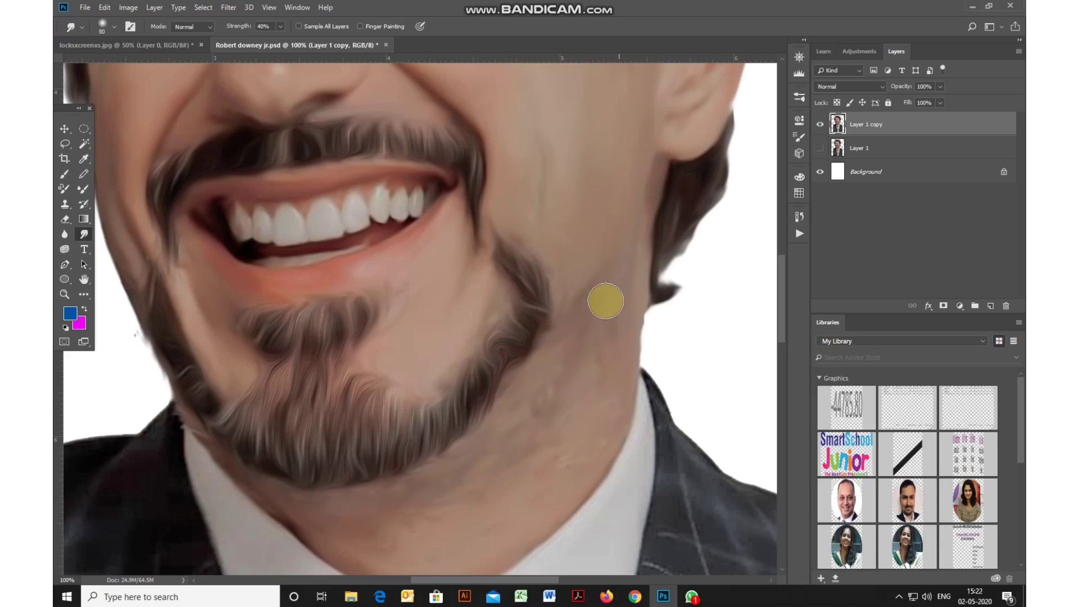
key("bracketleft")
key("bracketleft")
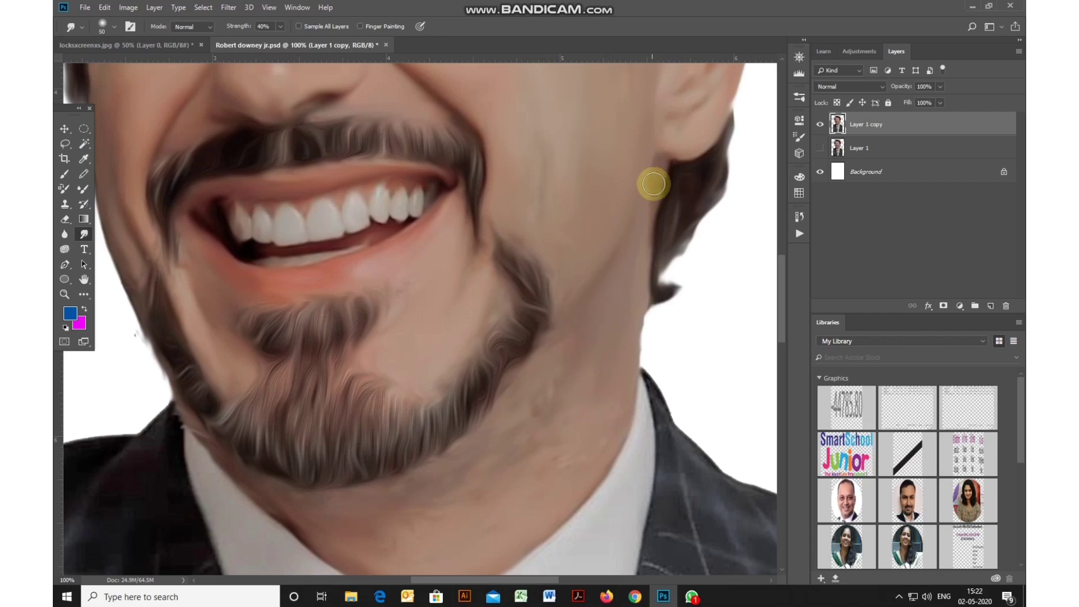
key("bracketleft")
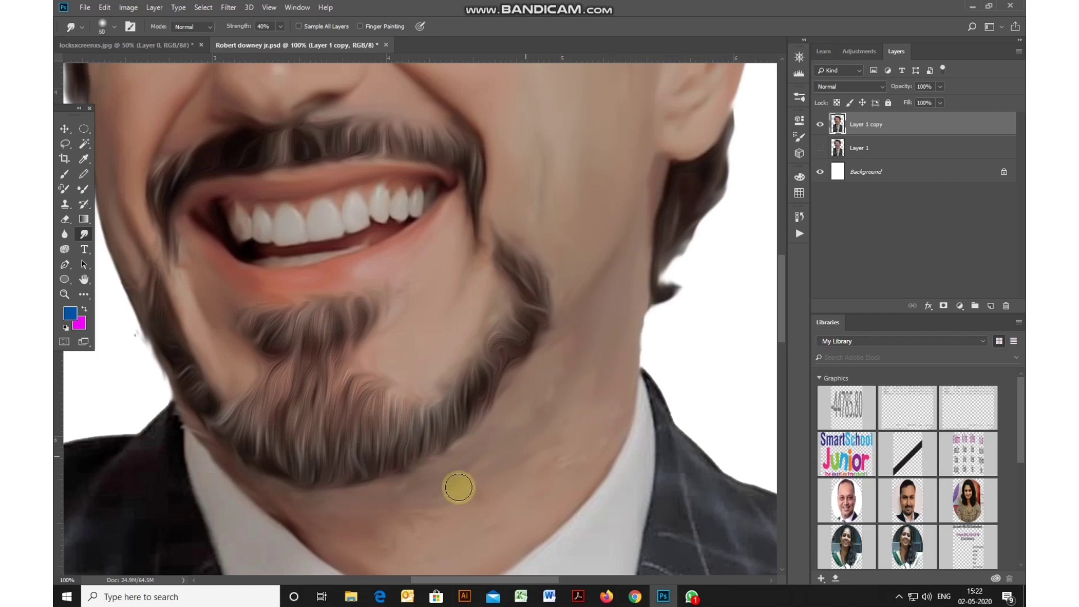
Smudge the lower edge of the beard where it meets the neck with a 25 px brush
scroll(581, 417, "down", 3)
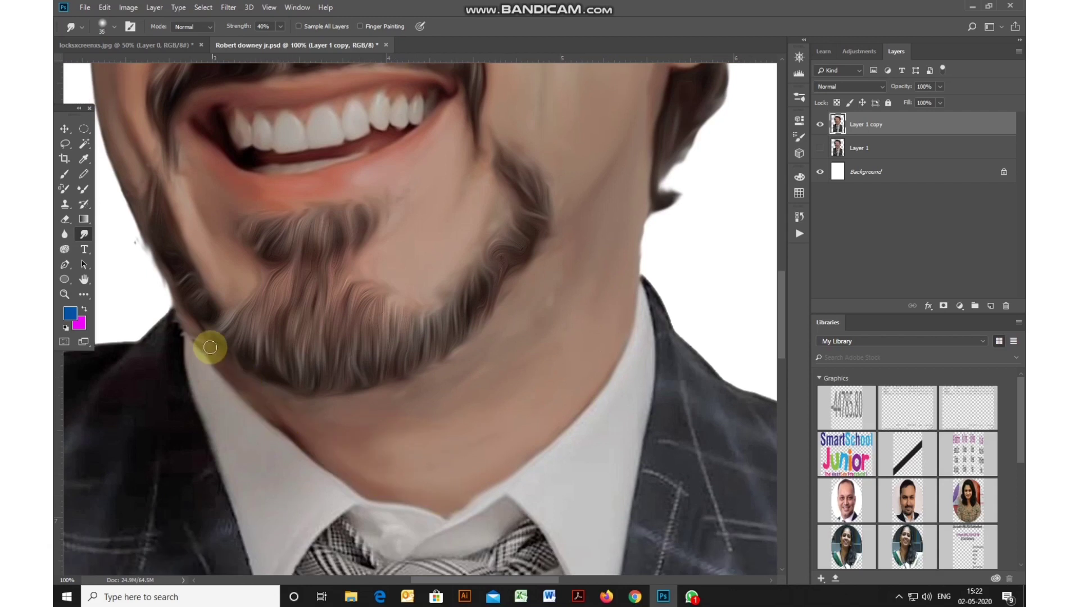
key("bracketleft")
key("bracketleft")
scroll(575, 362, "up", 2)
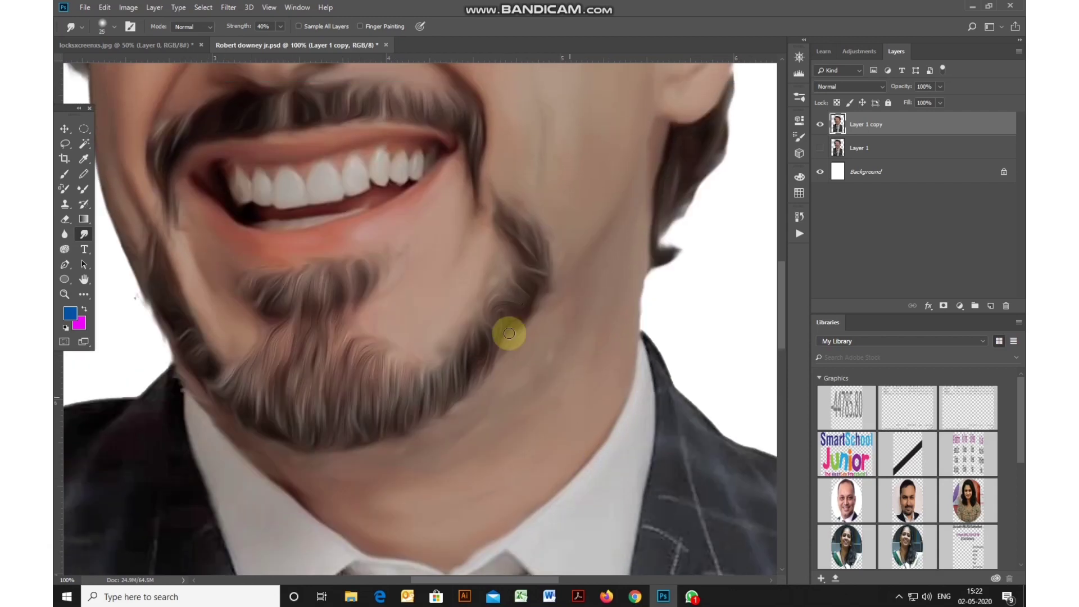
scroll(506, 449, "left", 3)
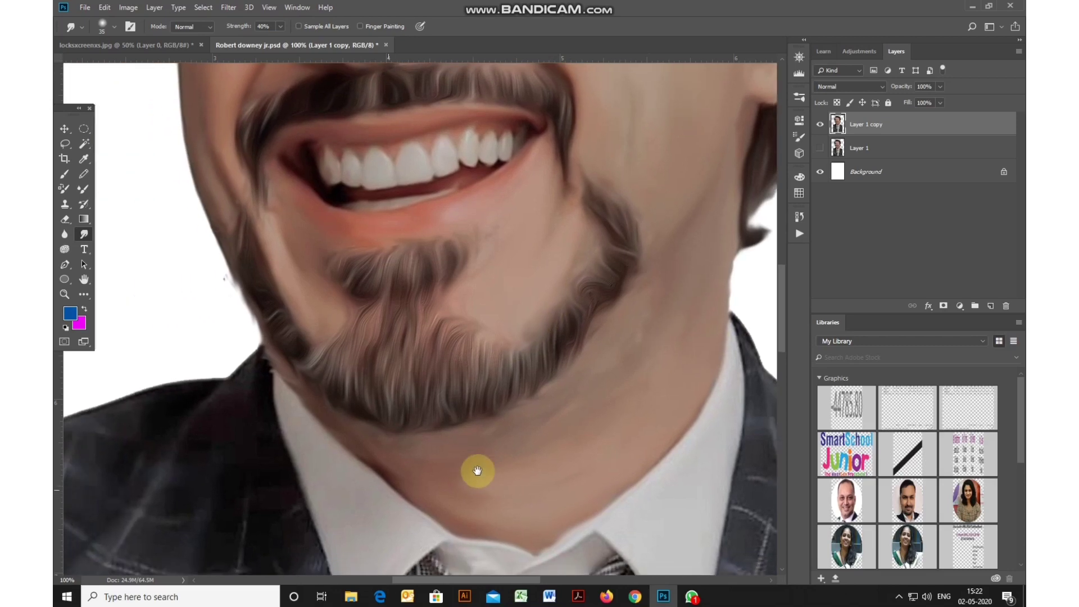
Smudge the inner shirt collar around the tie knot with a 60 px brush
scroll(472, 495, "down", 2)
scroll(450, 436, "up", 5)
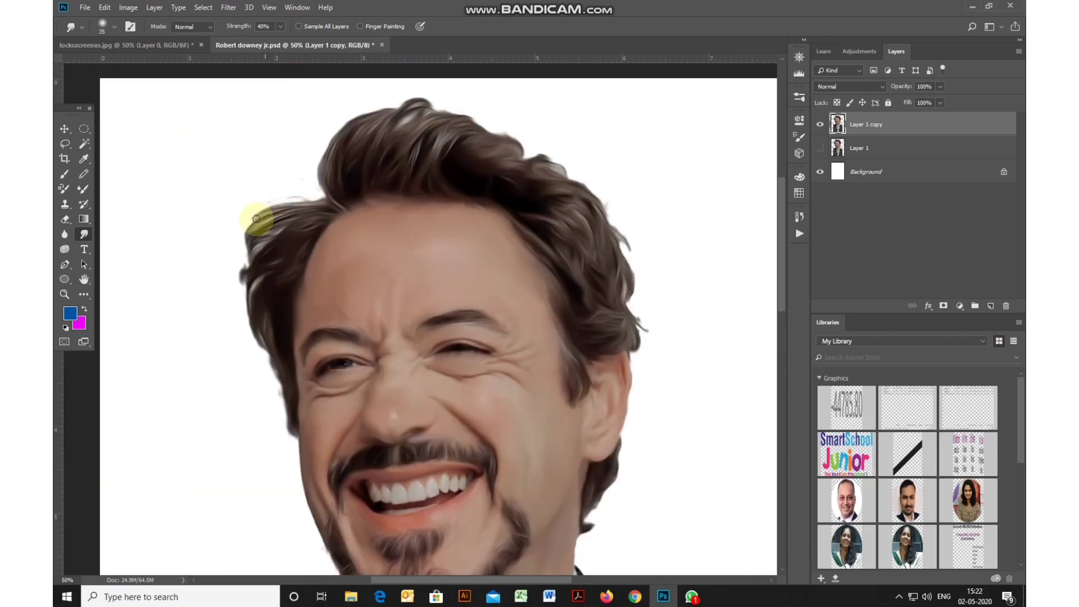
scroll(260, 283, "down", 7)
scroll(506, 404, "up", 1)
left_click_drag(559, 393, 505, 373)
key("ctrl+plus")
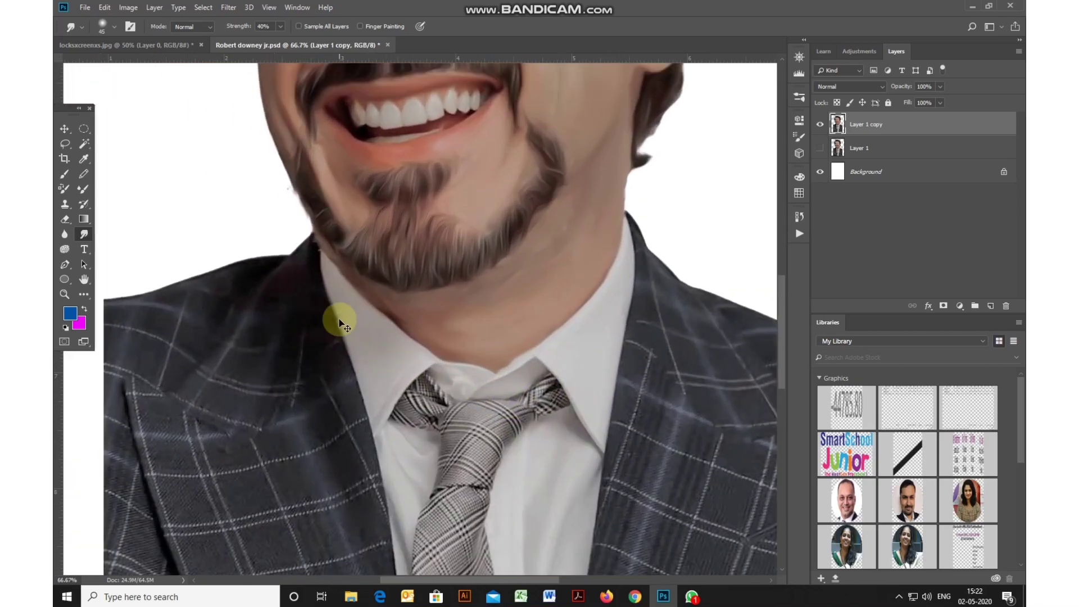
scroll(339, 319, "up", 1)
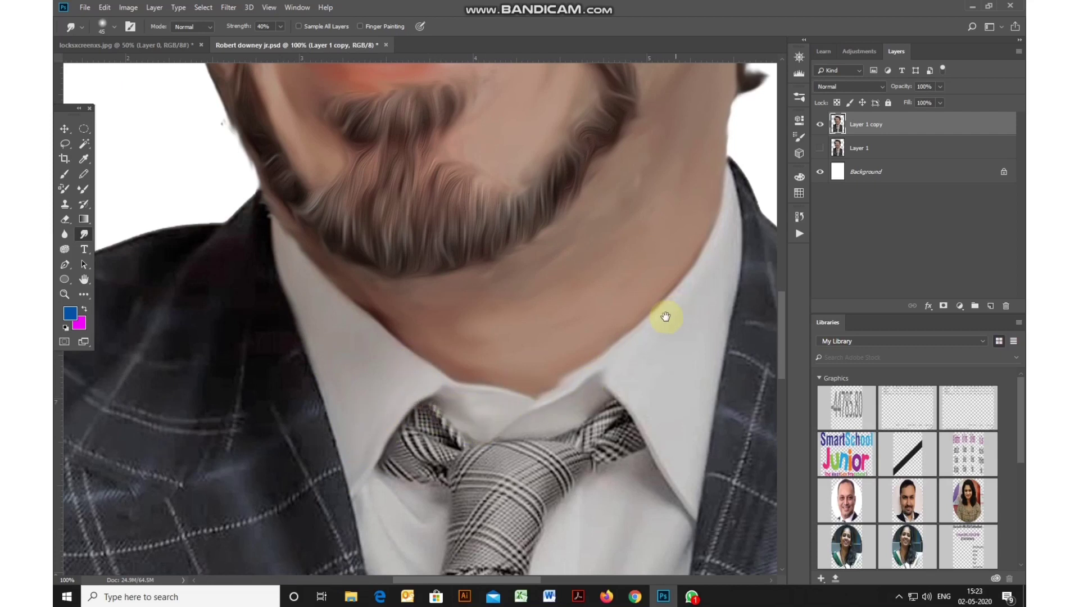
mouse_move(665, 316)
left_mouse_down()
mouse_move(556, 374)
mouse_move(481, 309)
mouse_move(478, 256)
left_mouse_up()
key("bracketright")
key("bracketright")
key("bracketright")
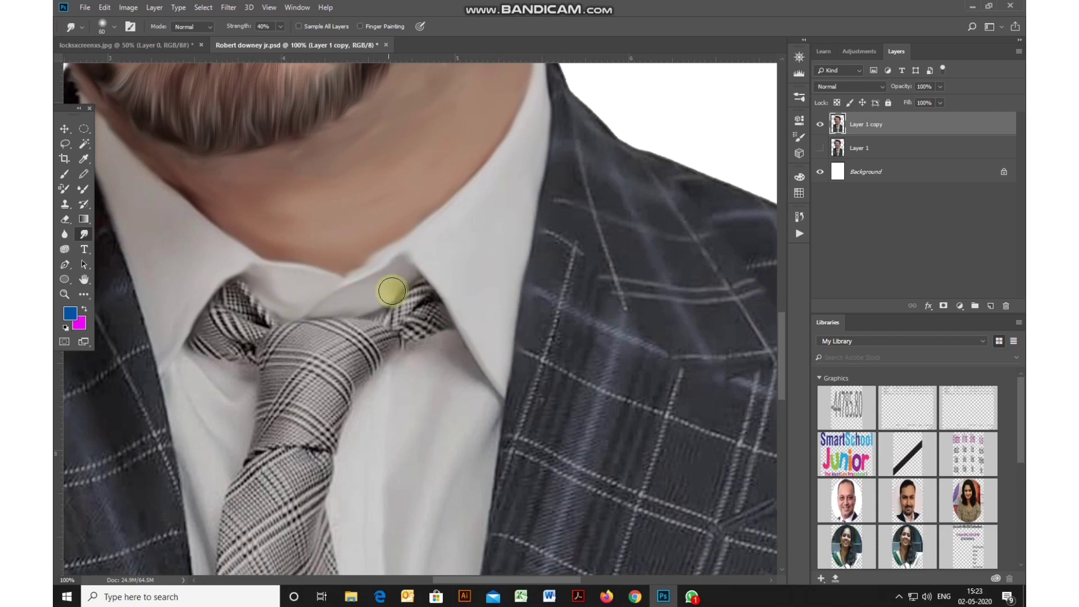
mouse_move(385, 289)
left_mouse_down()
mouse_move(238, 297)
mouse_move(255, 306)
mouse_move(214, 314)
mouse_move(214, 331)
mouse_move(235, 327)
left_mouse_up()
Smudge the white shirt front on both sides of the tie with the 60 px brush
scroll(197, 356, "down", 3)
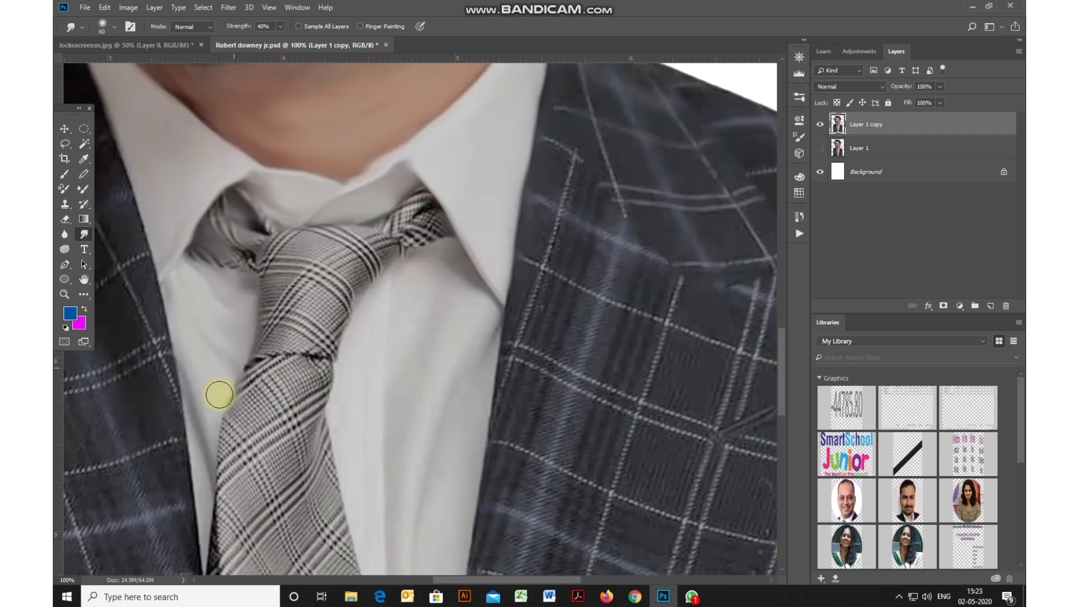
mouse_move(220, 395)
left_mouse_down()
mouse_move(197, 478)
mouse_move(205, 570)
left_mouse_up()
left_click_drag(343, 358, 383, 497)
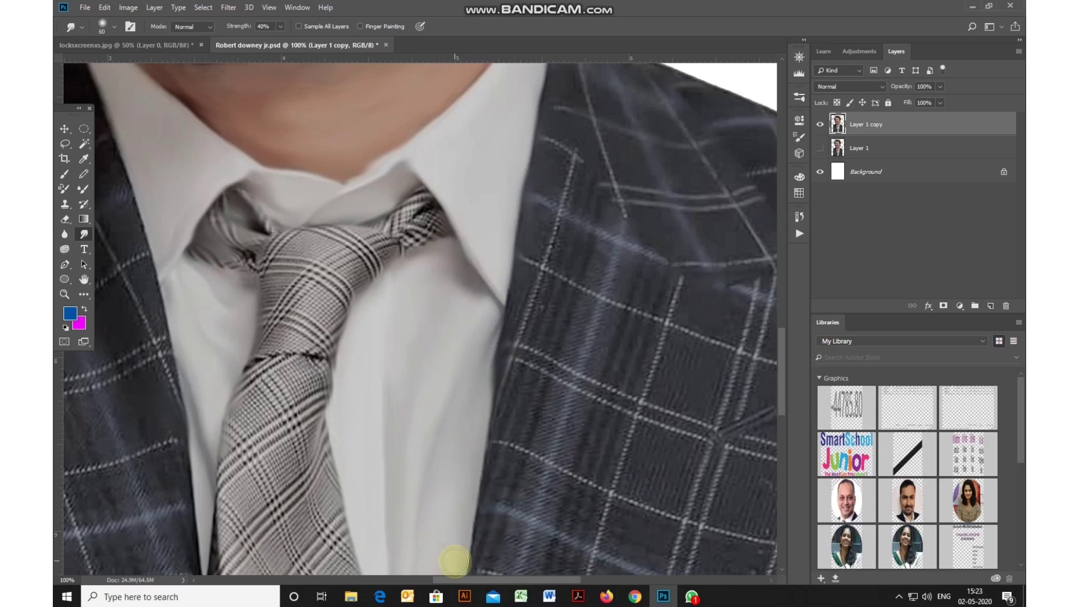
Smudge the checked pattern on the tie knot and its side folds with a 50 px brush
scroll(355, 321, "up", 3)
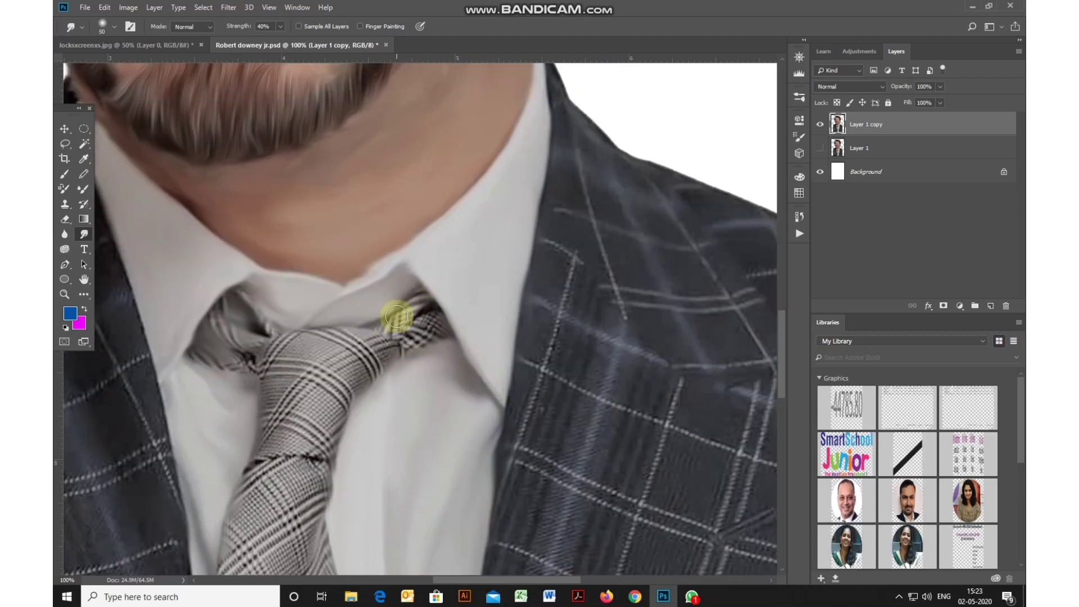
scroll(266, 361, "down", 3)
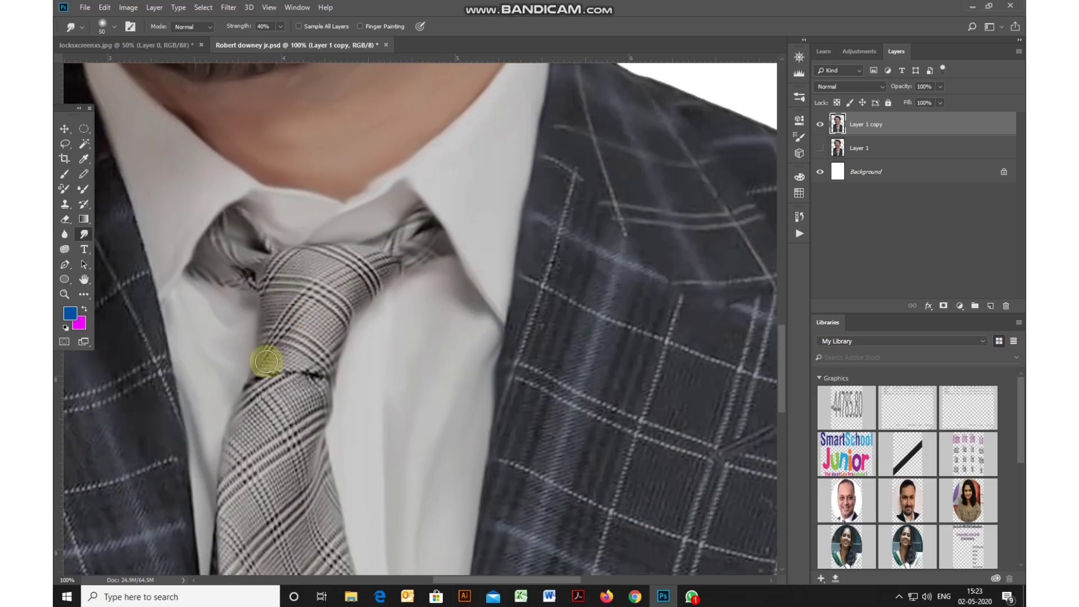
mouse_move(325, 360)
left_mouse_down()
mouse_move(282, 321)
mouse_move(386, 252)
mouse_move(375, 289)
mouse_move(366, 244)
mouse_move(272, 294)
mouse_move(320, 321)
mouse_move(261, 281)
left_mouse_up()
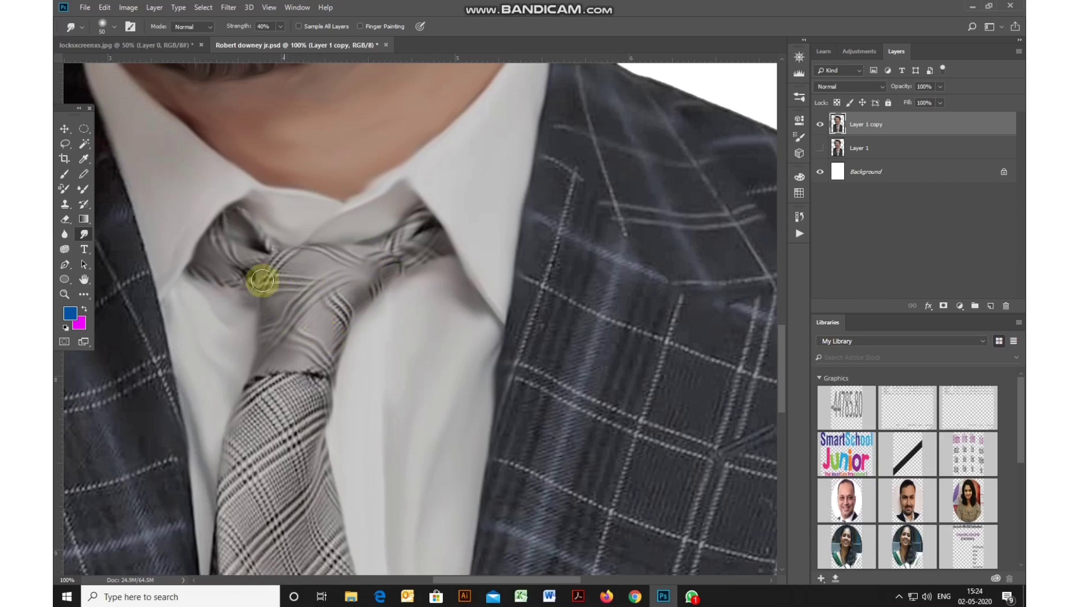
Lower the Smudge strength to 26% and soften the upper tie below the knot with the 50 px brush
scroll(293, 251, "down", 3)
scroll(268, 221, "down", 3)
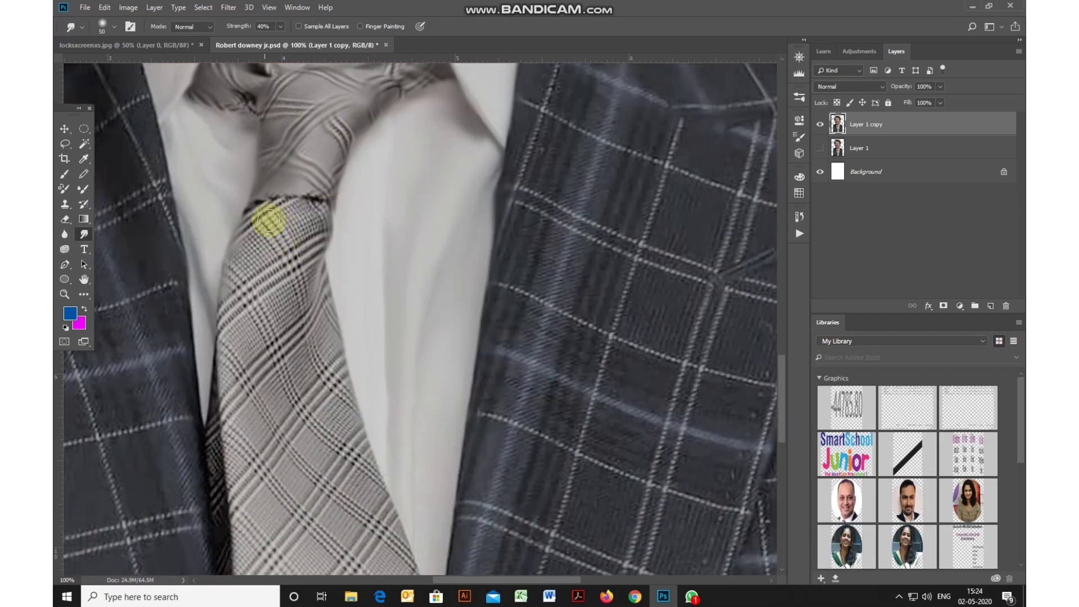
mouse_move(268, 221)
left_mouse_down()
mouse_move(248, 230)
mouse_move(282, 252)
mouse_move(312, 246)
left_mouse_up()
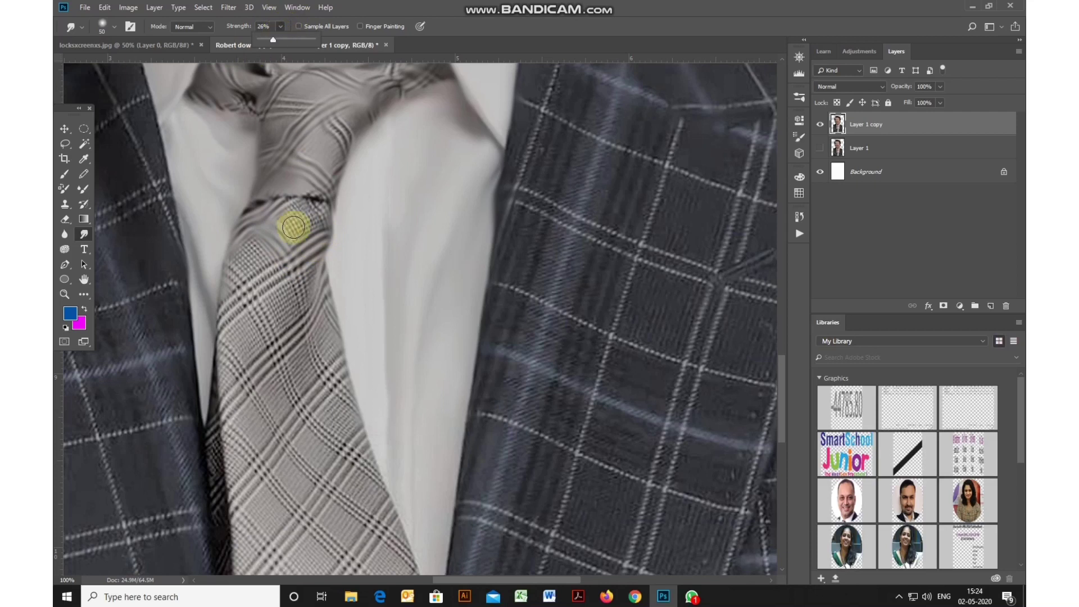
scroll(223, 235, "down", 1)
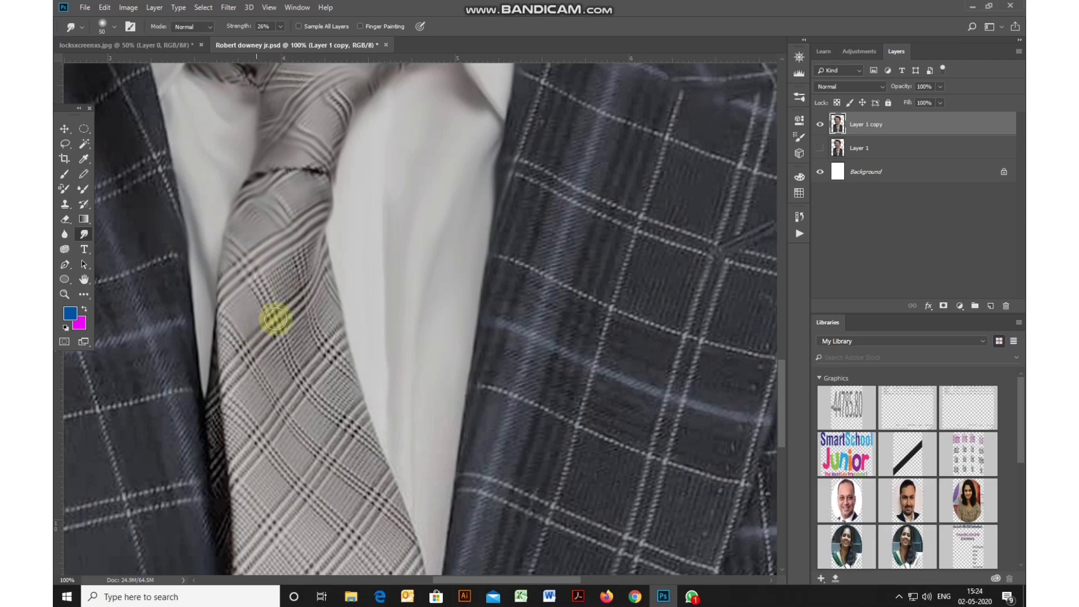
scroll(303, 261, "down", 2)
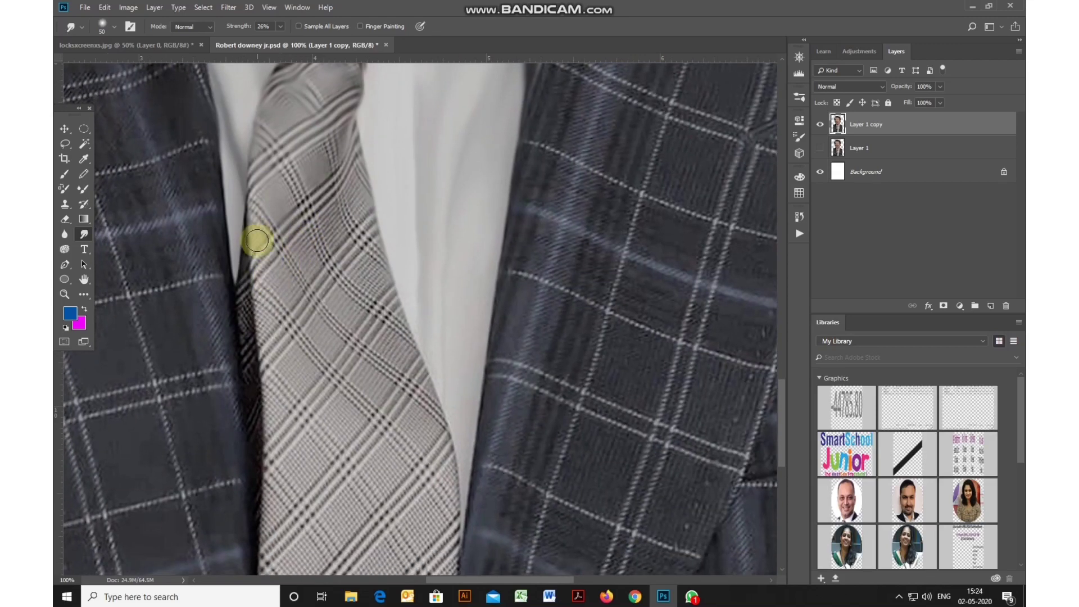
scroll(269, 448, "up", 3)
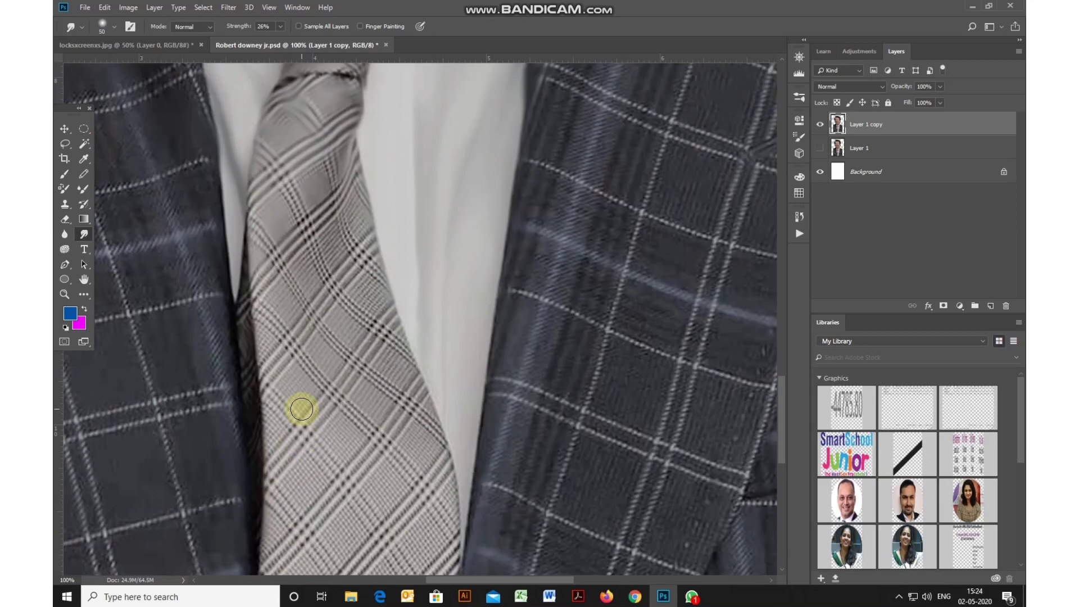
Smudge the middle and lower tie with 150 to 300 px brushes, reducing the strength to 11%
scroll(300, 302, "down", 2)
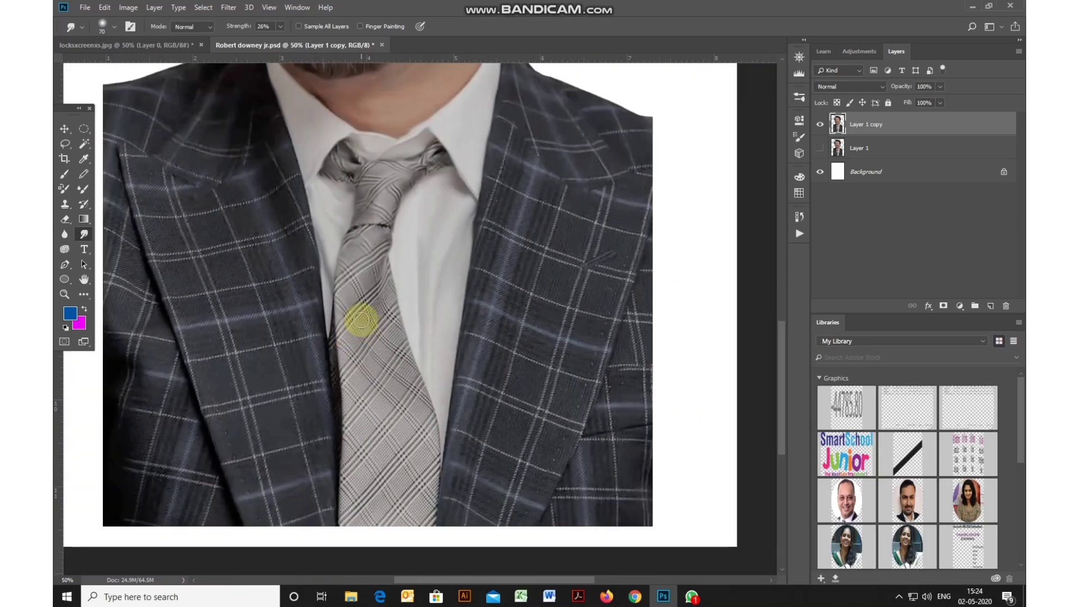
key("bracketright")
mouse_move(348, 337)
left_mouse_down()
mouse_move(379, 284)
mouse_move(351, 362)
mouse_move(368, 396)
left_mouse_up()
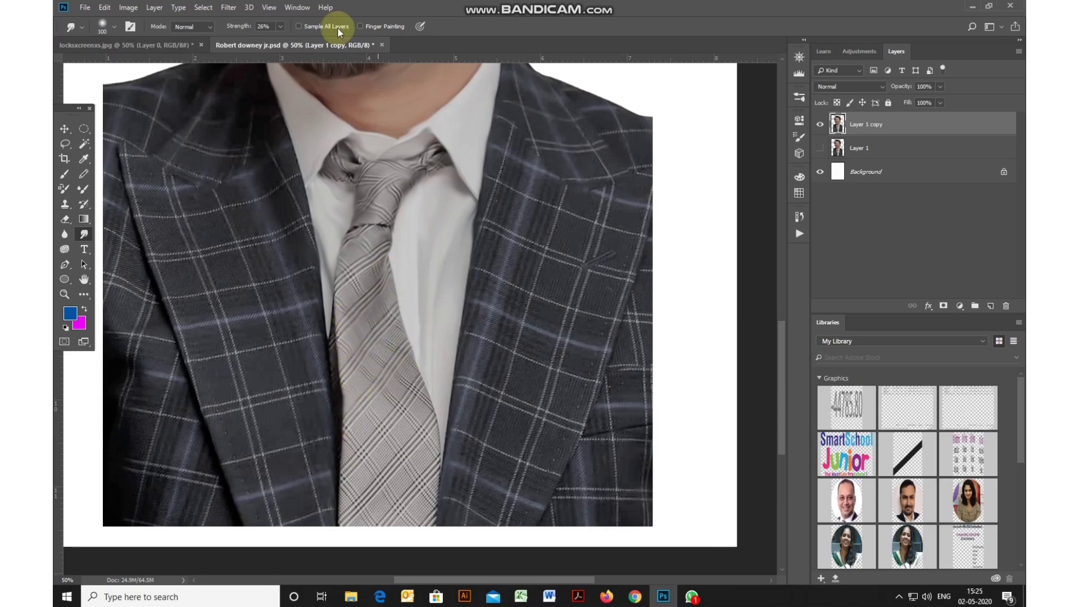
left_click_drag(368, 334, 419, 456)
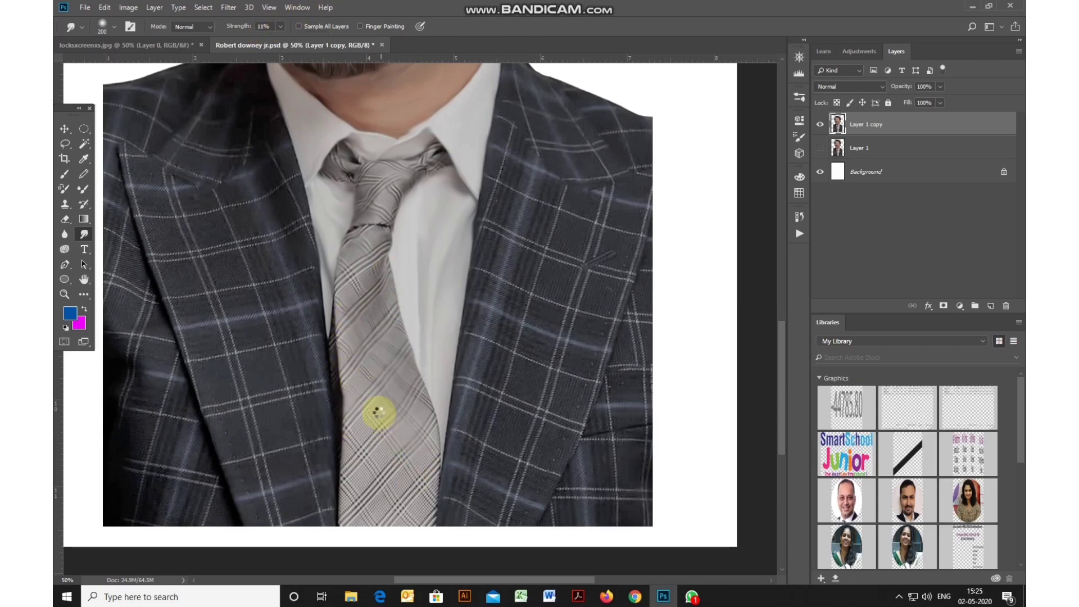
left_click_drag(376, 412, 372, 312)
key("bracketright")
mouse_move(371, 329)
left_mouse_down()
mouse_move(354, 407)
mouse_move(424, 394)
left_mouse_up()
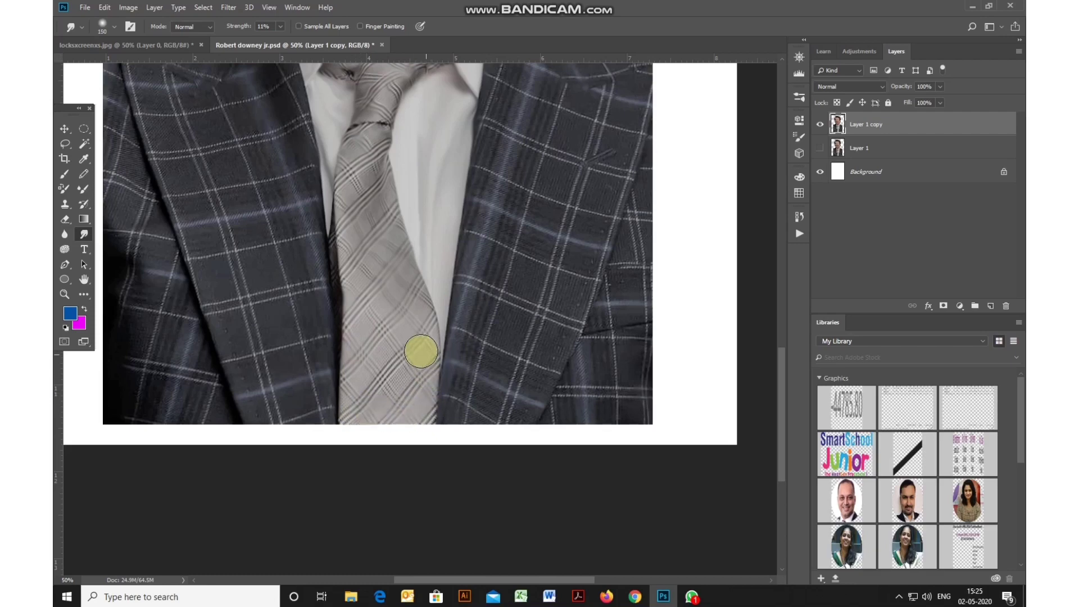
Smudge the image-left jacket shoulder and collar with the 150 px brush at 11% strength
scroll(421, 351, "up", 2)
scroll(210, 275, "up", 3)
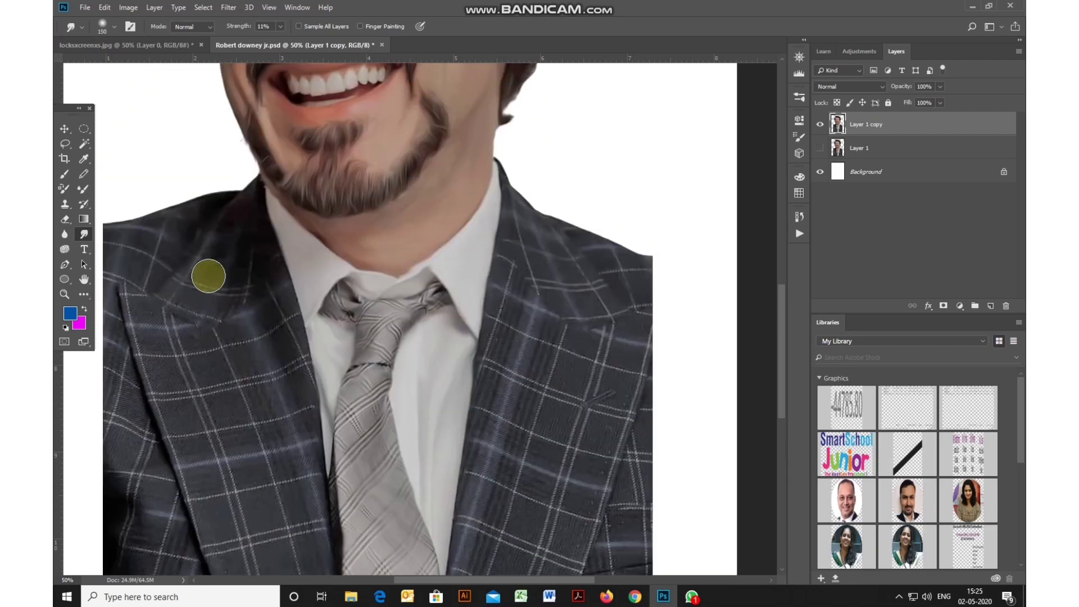
left_click_drag(209, 275, 270, 267)
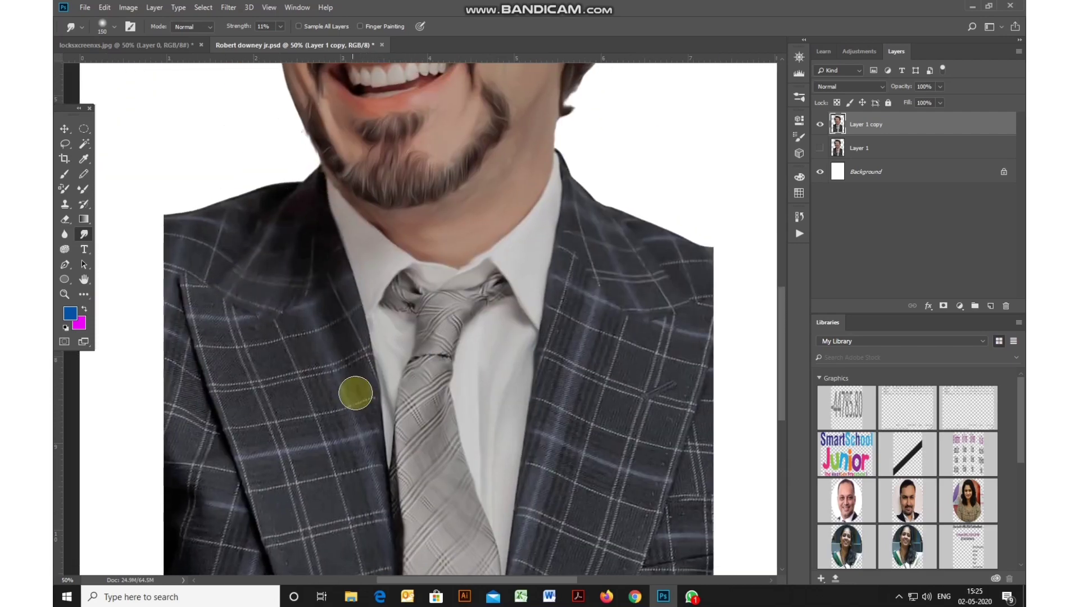
Raise the Smudge strength to 18% and smudge the upper part of the image-left lapel
left_click(280, 26)
left_click(274, 38)
left_click_drag(219, 359, 203, 337)
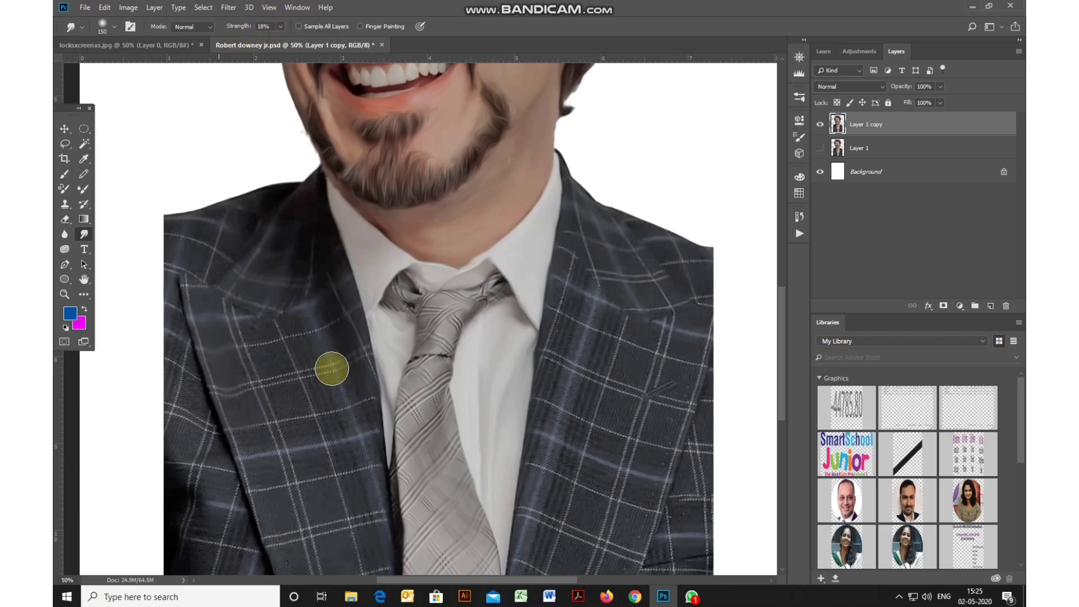
Smudge the image-right jacket shoulder and lapel with a 150 px brush at 18% strength
left_click_drag(344, 300, 172, 357)
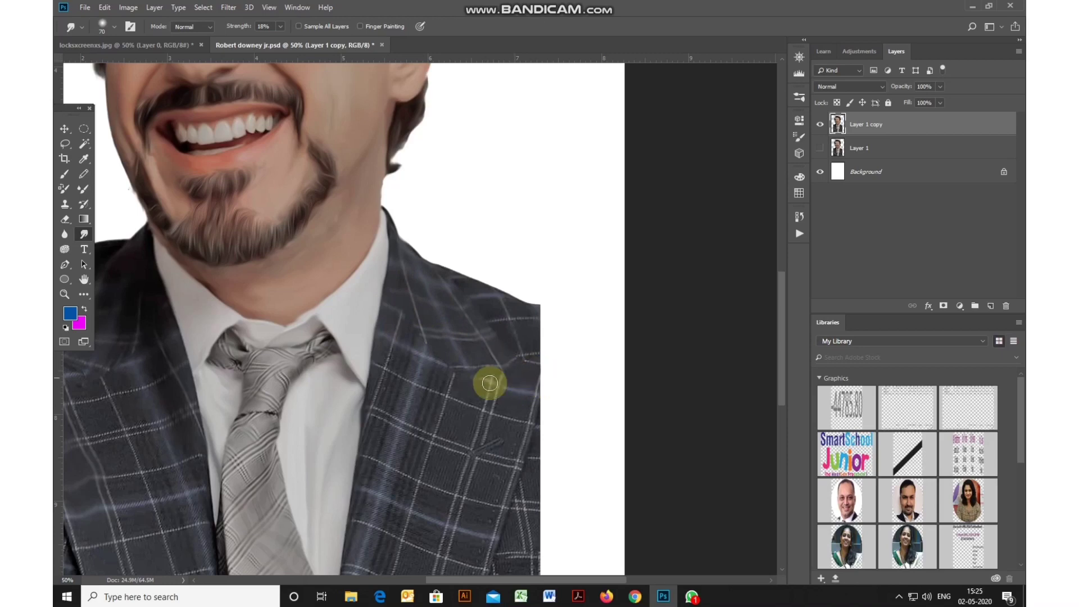
scroll(486, 383, "down", 2)
key("bracketright")
key("bracketright")
key("bracketright")
key("bracketright")
key("bracketright")
left_click_drag(522, 327, 465, 528)
scroll(456, 305, "down", 2)
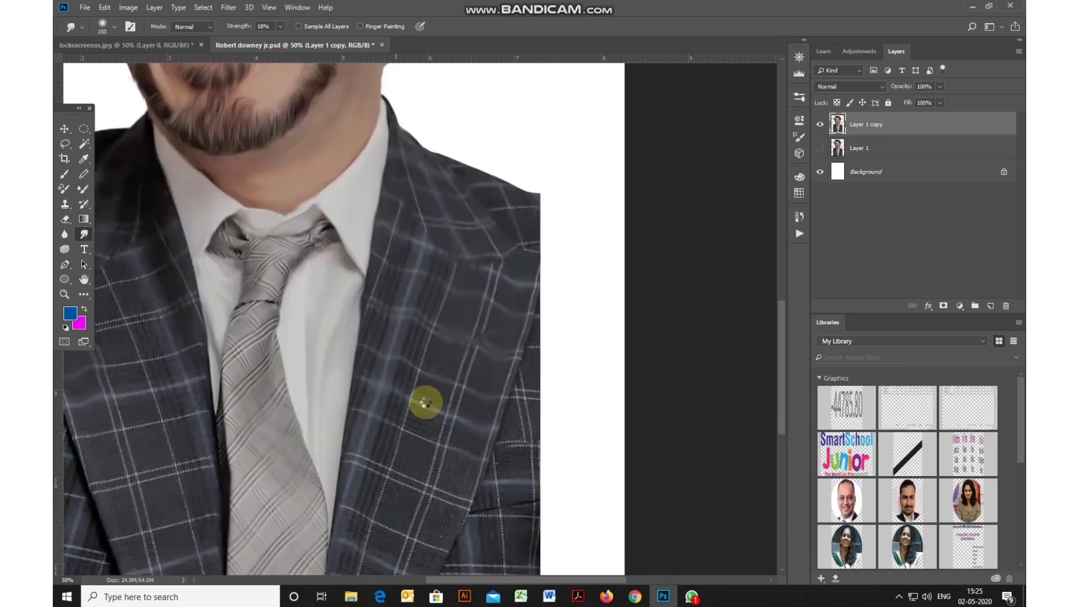
scroll(426, 402, "down", 4)
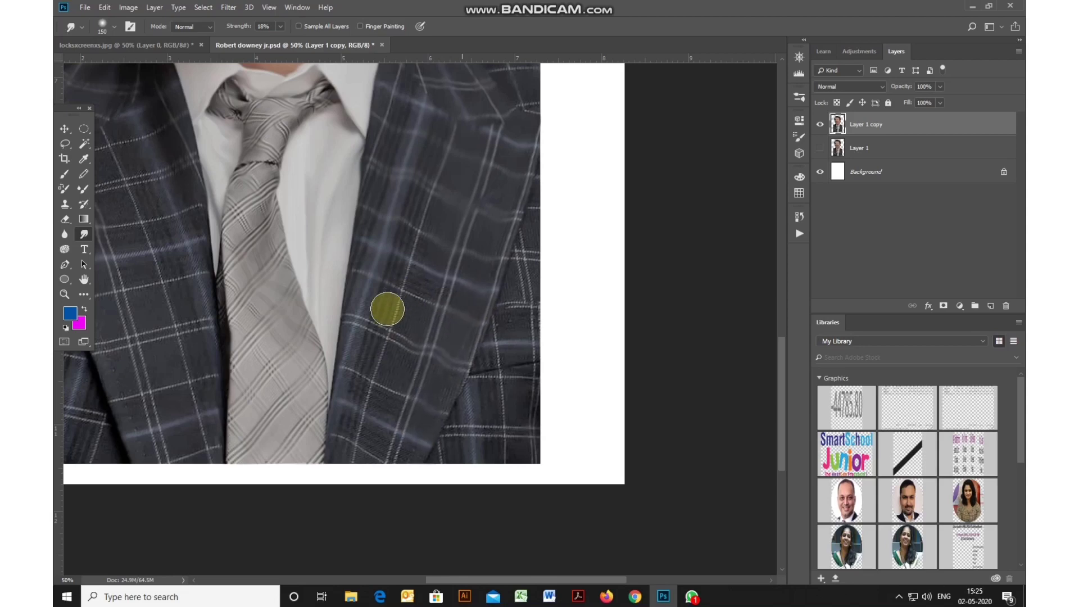
Smudge the outer edge of the image-right shoulder and sleeve down beside the lapel
scroll(466, 242, "up", 7)
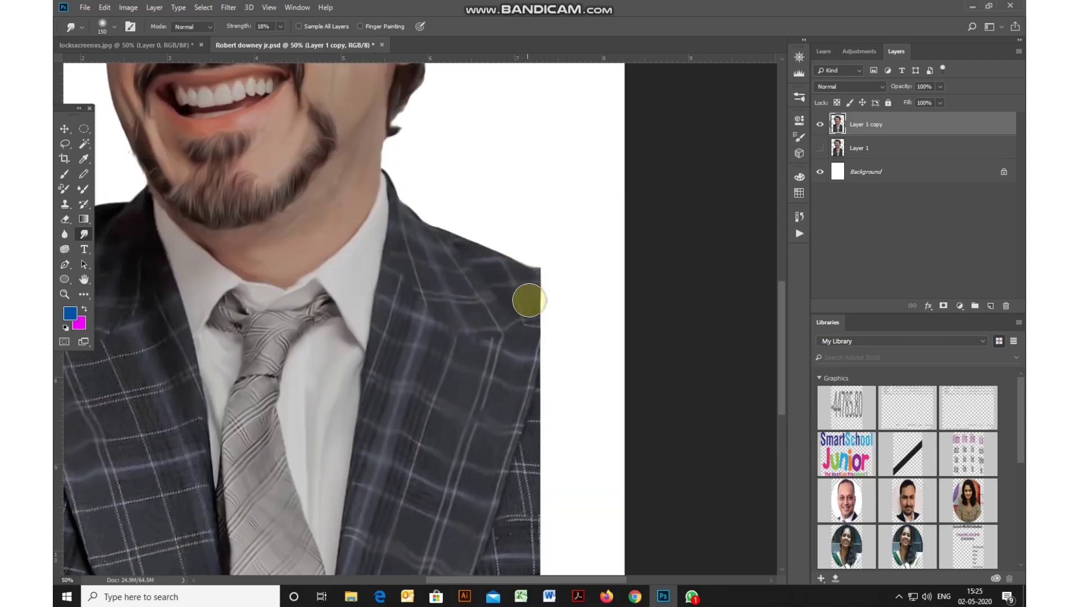
scroll(537, 289, "down", 6)
mouse_move(539, 284)
left_mouse_down()
mouse_move(509, 335)
mouse_move(529, 353)
mouse_move(528, 477)
mouse_move(503, 457)
mouse_move(460, 475)
left_mouse_up()
Smudge the image-left sleeve and outer jacket edge with the 150 px brush at 18% strength
scroll(241, 330, "left", 5)
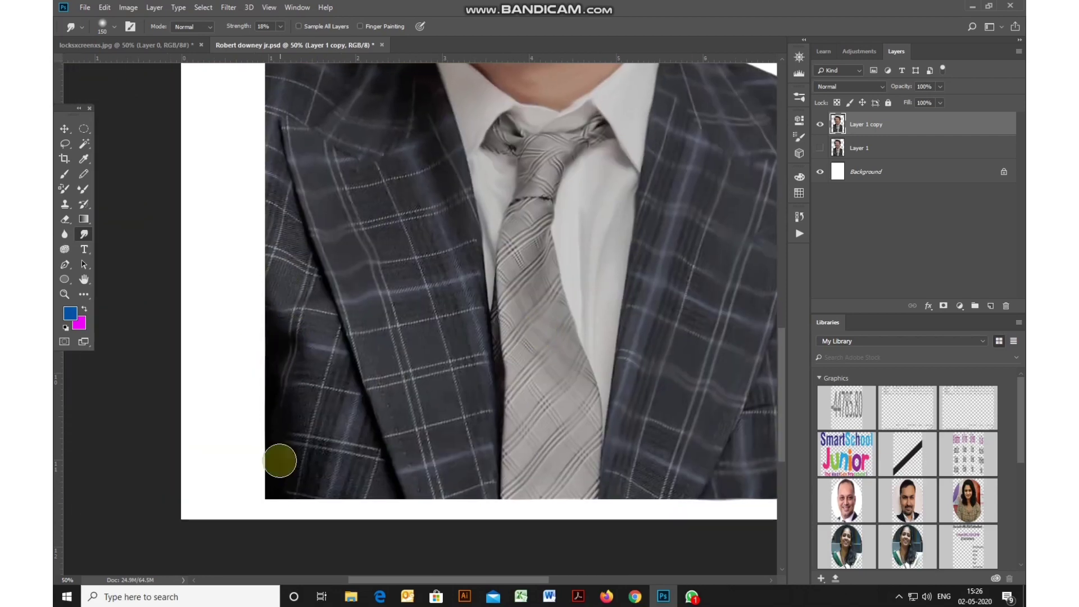
scroll(301, 362, "up", 3)
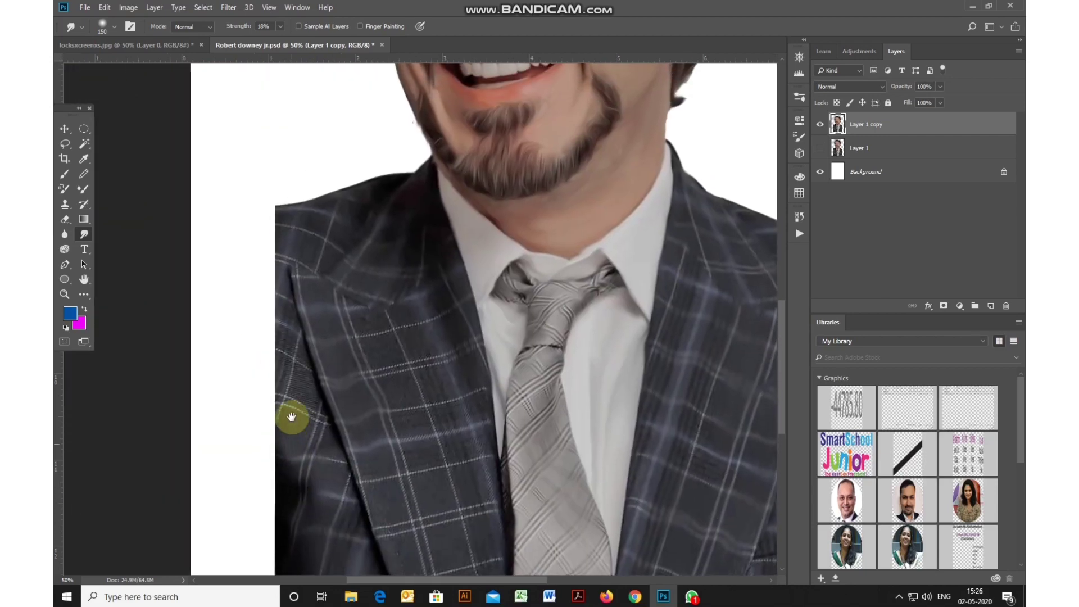
scroll(287, 296, "up", 1)
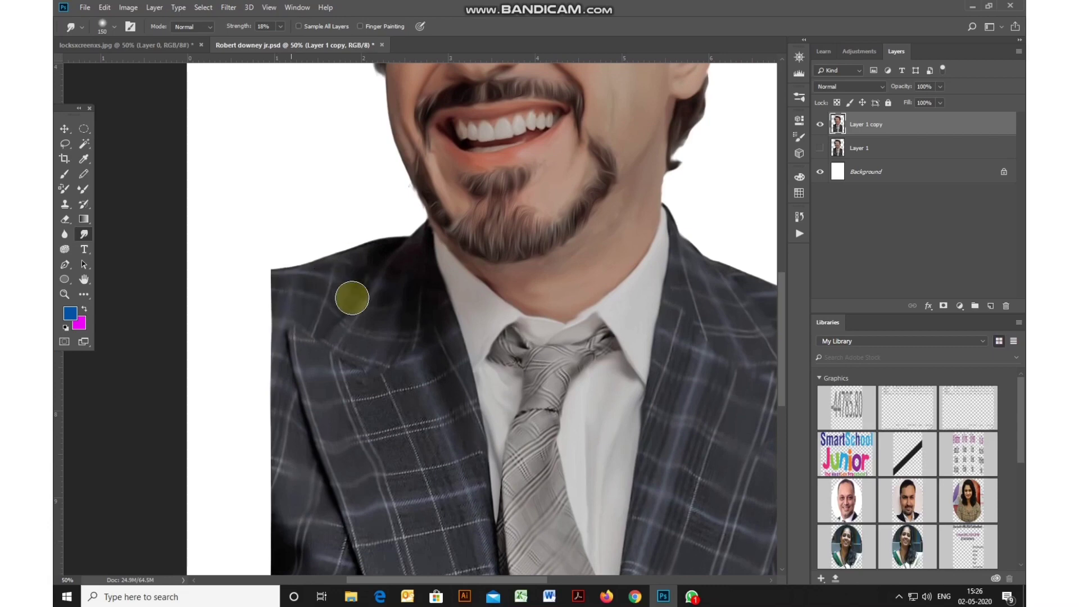
scroll(298, 294, "down", 3)
scroll(298, 295, "right", 2)
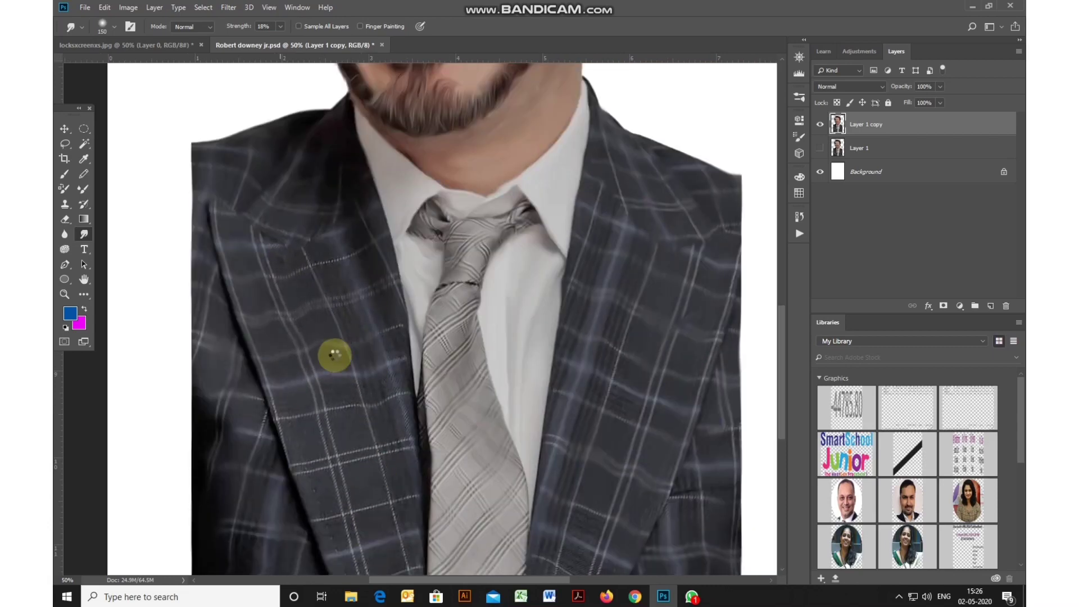
Smudge the plaid lines of the image-left lapel down to the jacket's lower edge
scroll(315, 348, "down", 3)
scroll(314, 348, "right", 1)
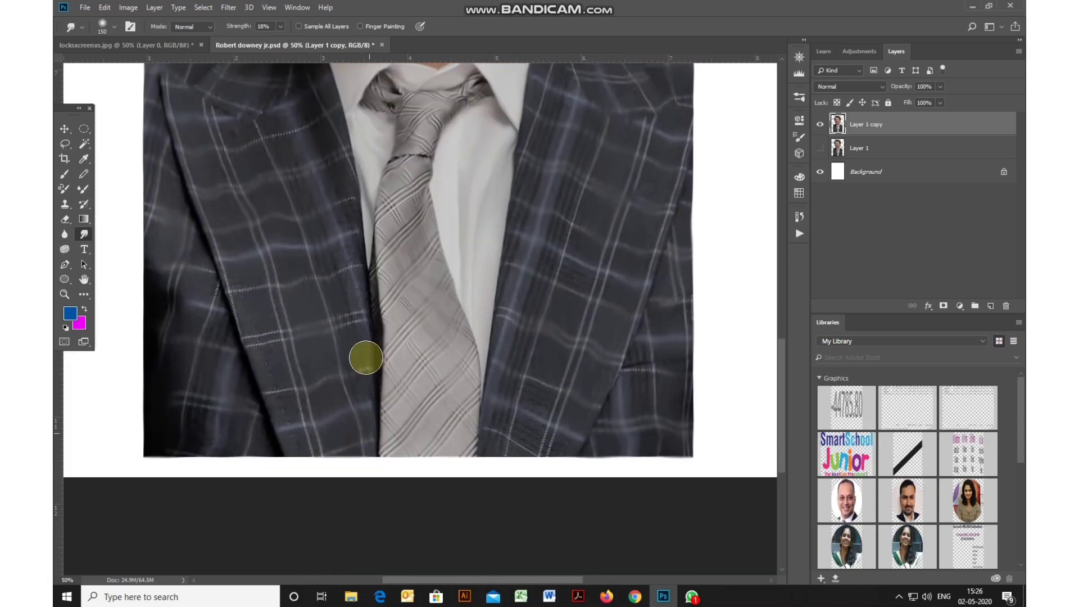
left_click_drag(363, 356, 357, 446)
Dodge a highlight onto the tip of the nose with range Highlights and 8% exposure
scroll(349, 392, "up", 8)
scroll(315, 197, "right", 1)
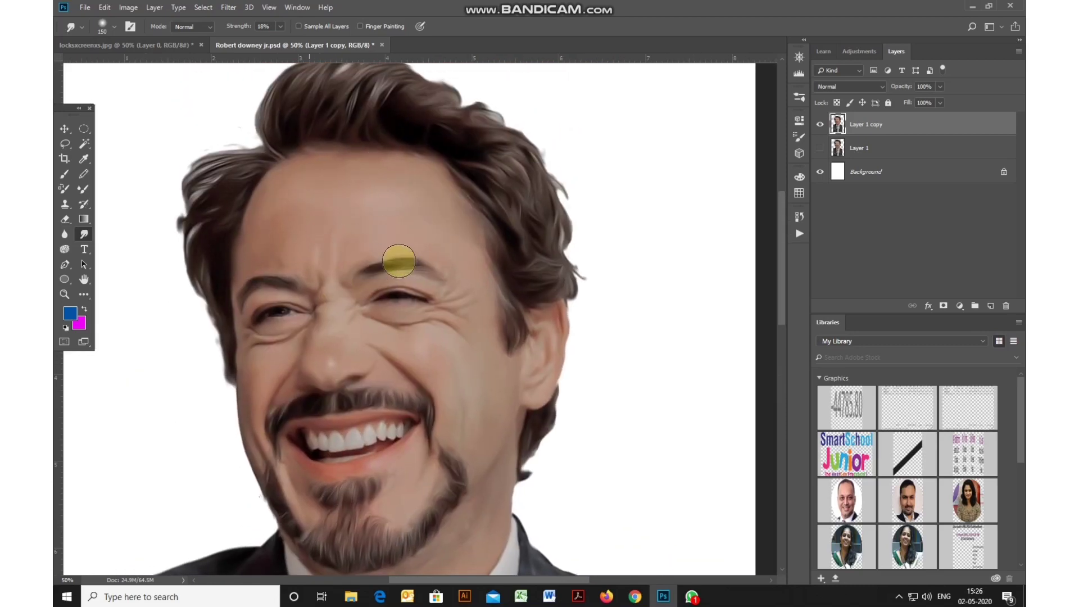
scroll(275, 315, "down", 2)
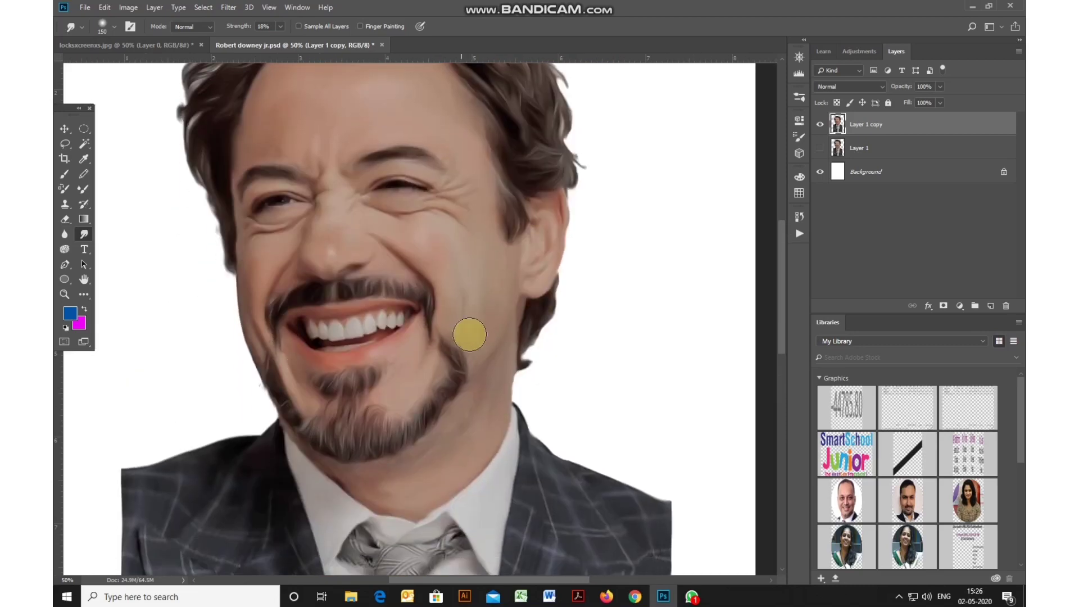
key("o")
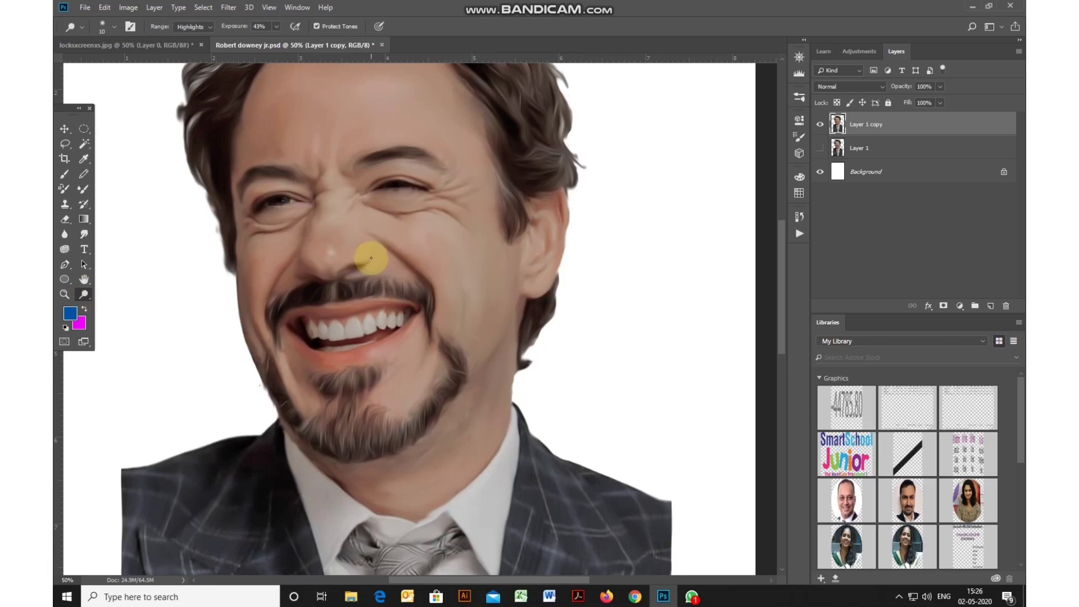
key("ctrl+plus")
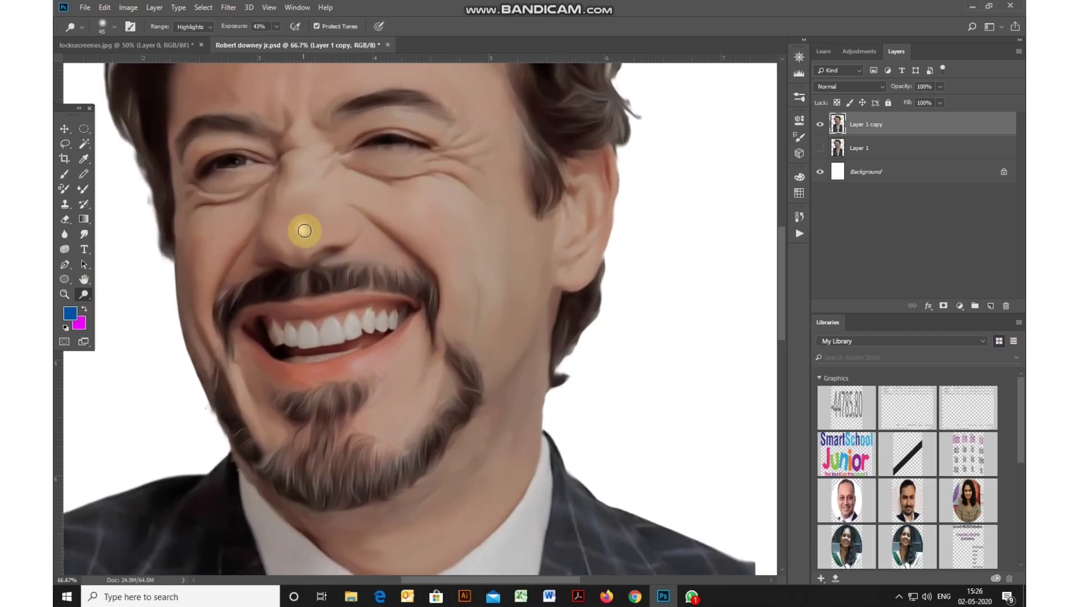
key("ctrl+z")
left_click_drag(276, 27, 265, 37)
left_click(300, 230)
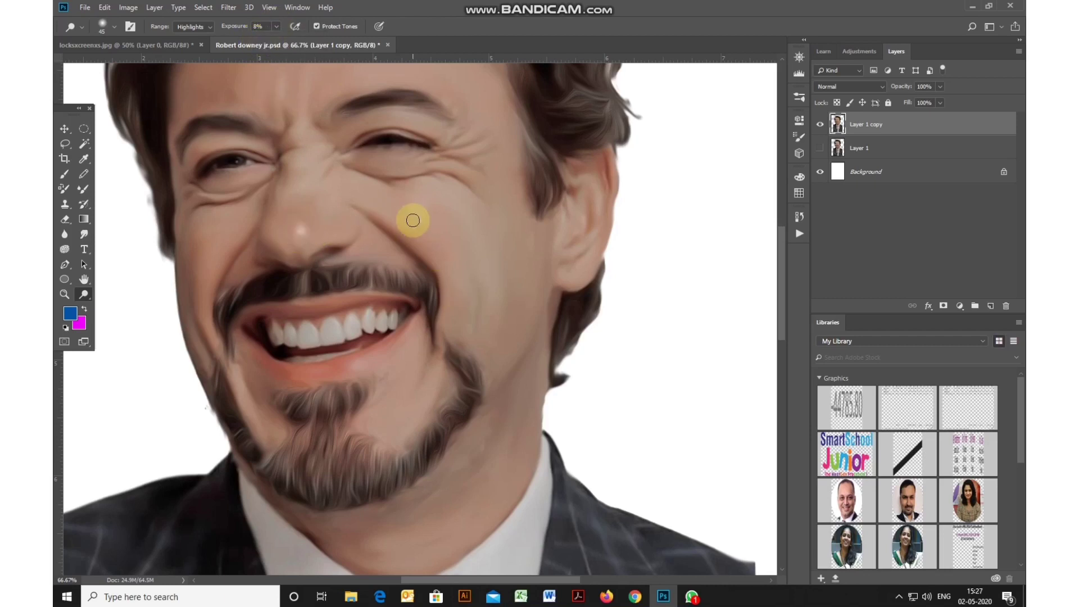
Brighten the catchlight in the image-left eye with a 20 px Dodge brush at 26% exposure
scroll(284, 176, "up", 3)
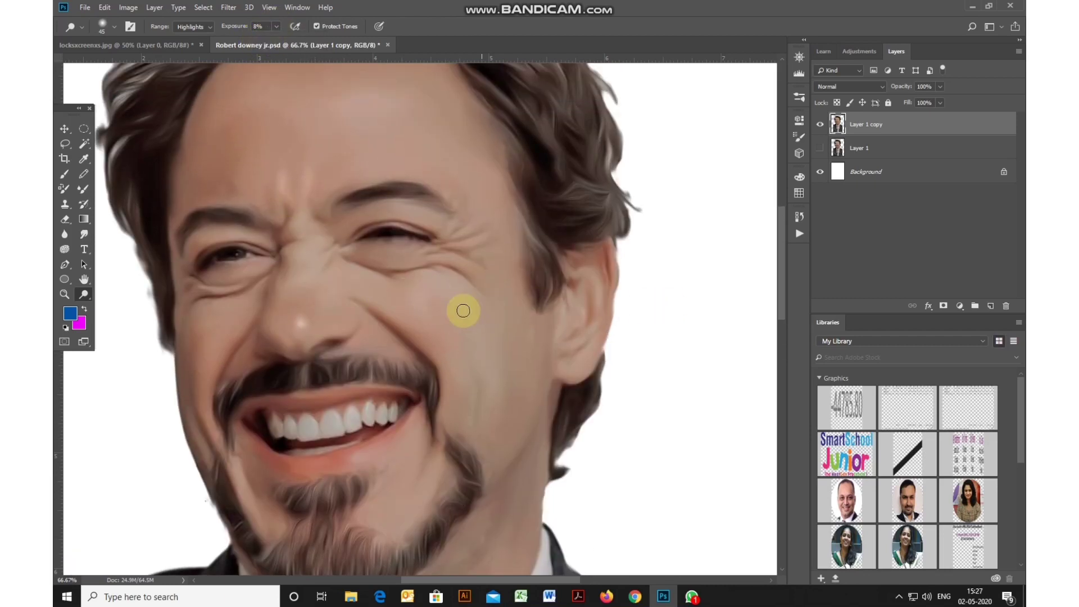
scroll(217, 282, "up", 3)
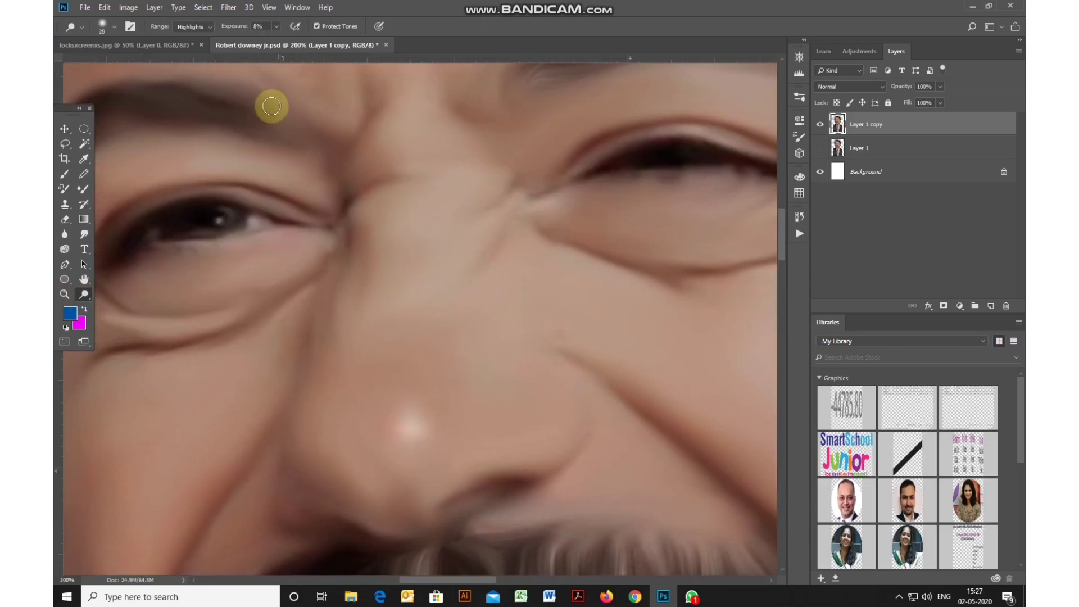
left_click_drag(287, 42, 287, 42)
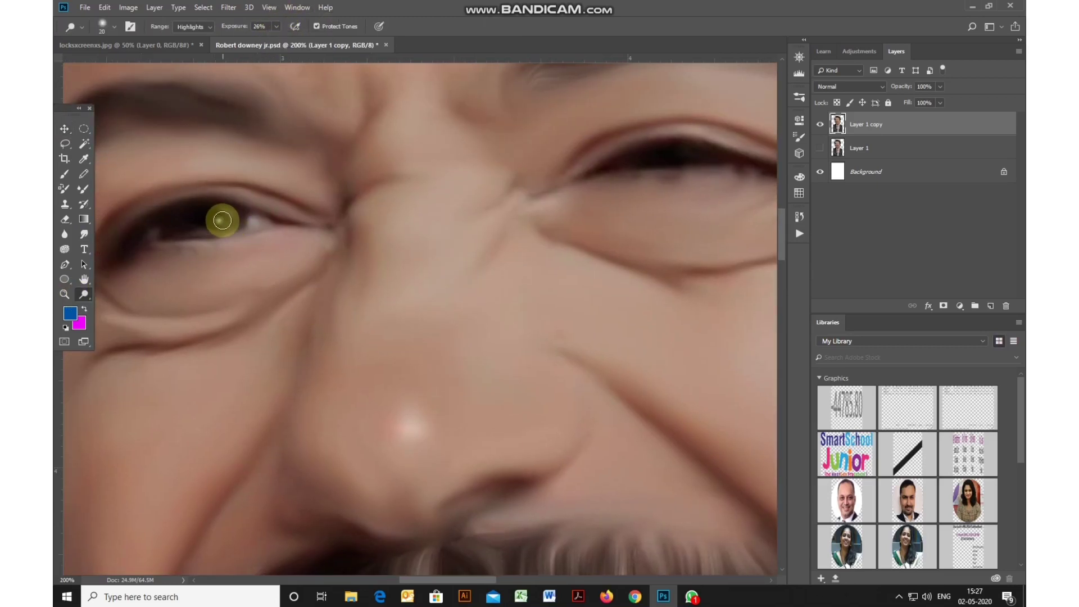
Smudge the outline of the hair below the image-right ear and the adjoining shoulder edge with a 50 px brush
scroll(385, 277, "down", 4)
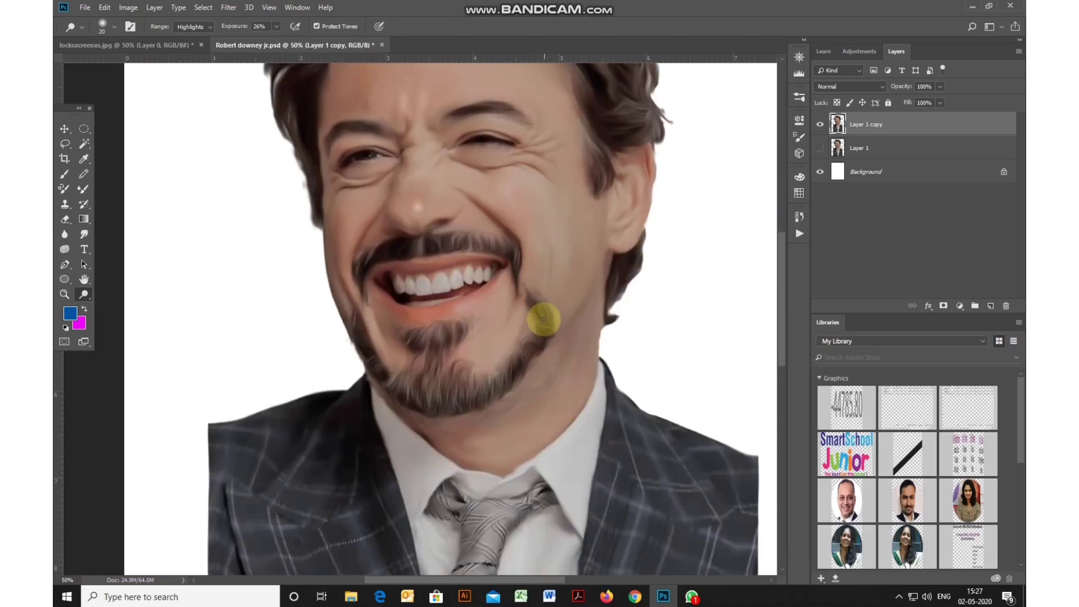
left_click(83, 234)
left_click_drag(631, 378, 350, 374)
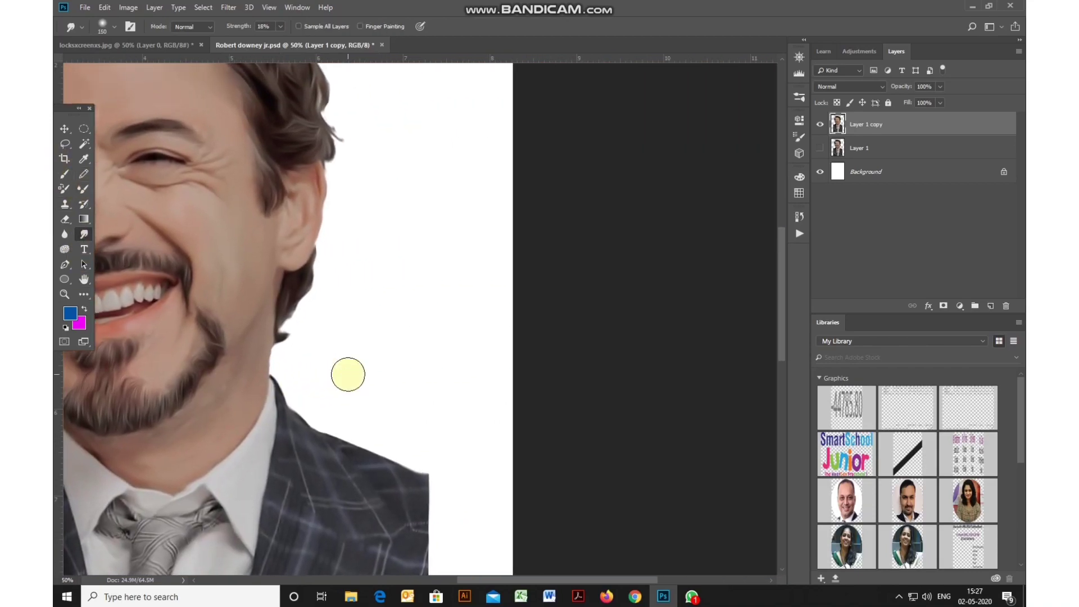
scroll(348, 375, "up", 2)
key("bracketleft")
key("bracketleft")
key("bracketleft")
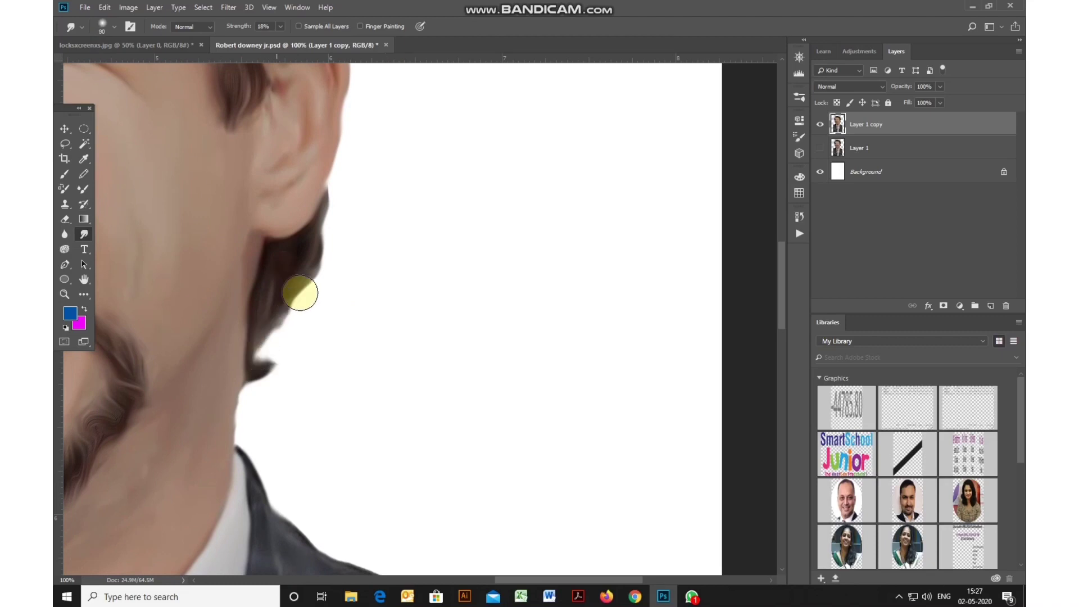
key("bracketleft")
key("bracketleft")
key("bracketleft")
key("bracketleft")
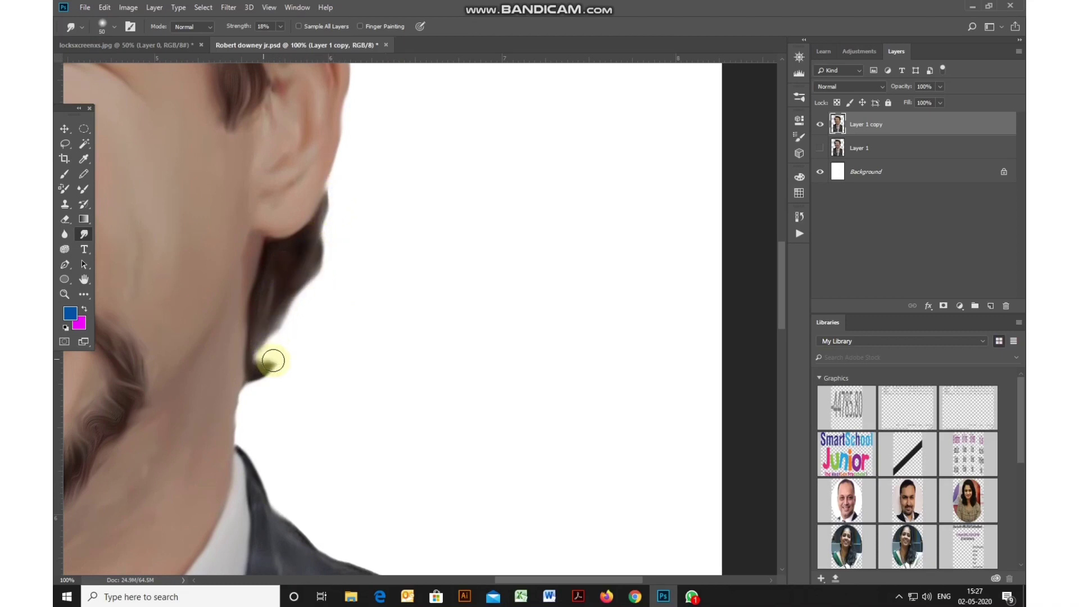
scroll(270, 397, "down", 3)
scroll(576, 443, "down", 3)
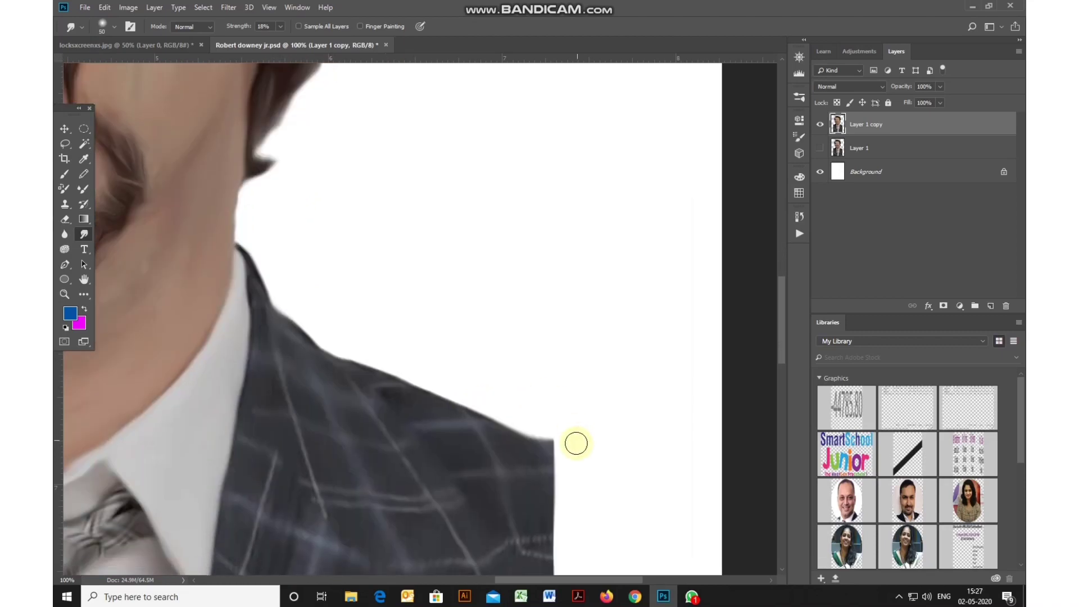
Compare the painted portrait with the original Layer 1 by toggling layer visibility at full-page view
key("ctrl+minus")
key("ctrl+minus")
key("ctrl+minus")
key("ctrl+minus")
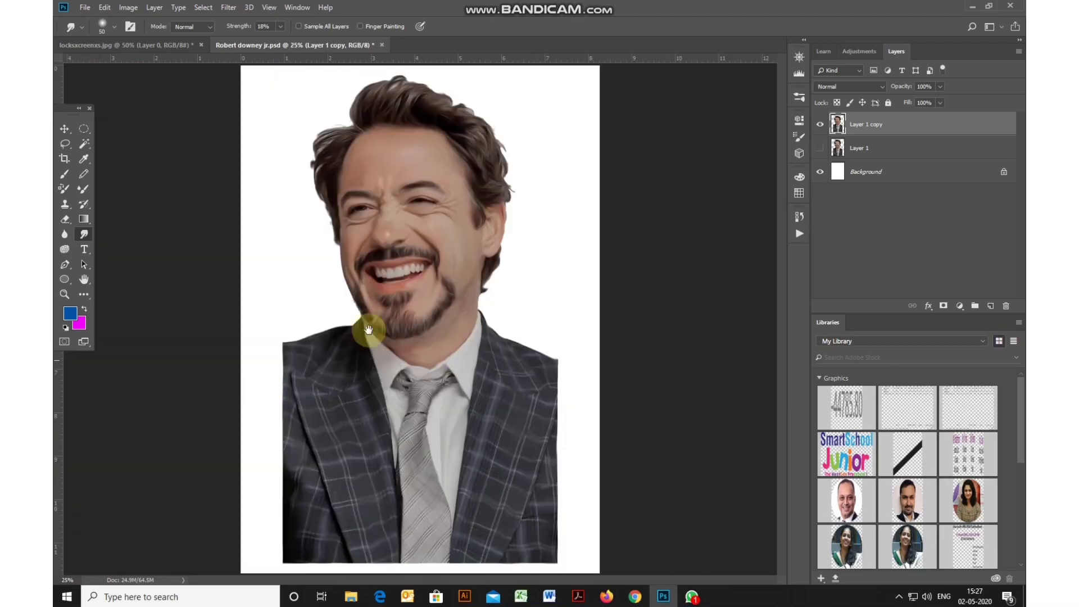
left_click(820, 148)
left_click(819, 125)
left_click(820, 124)
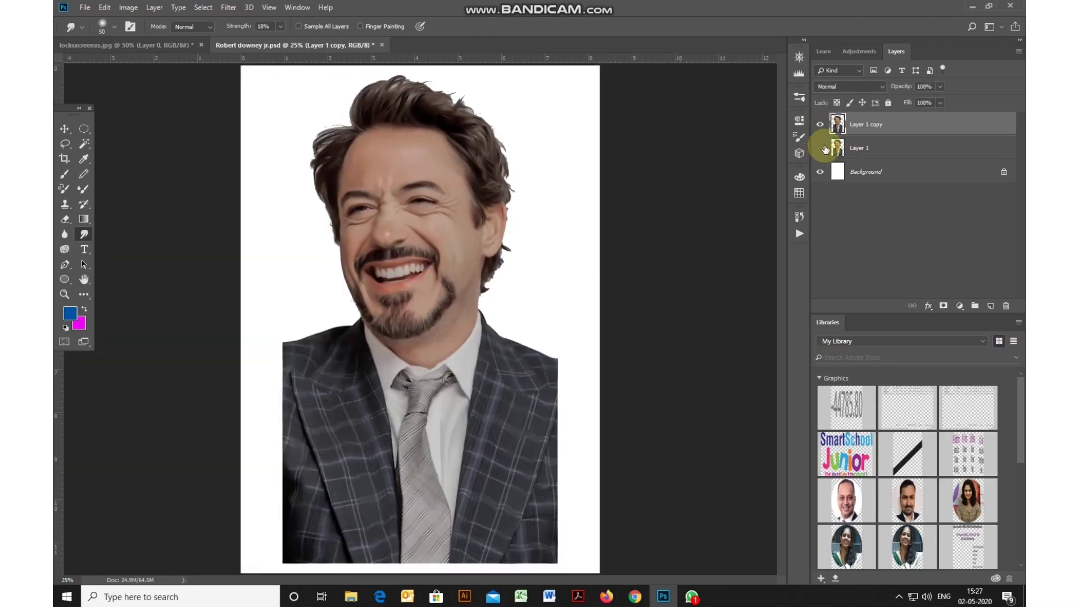
left_click(820, 148)
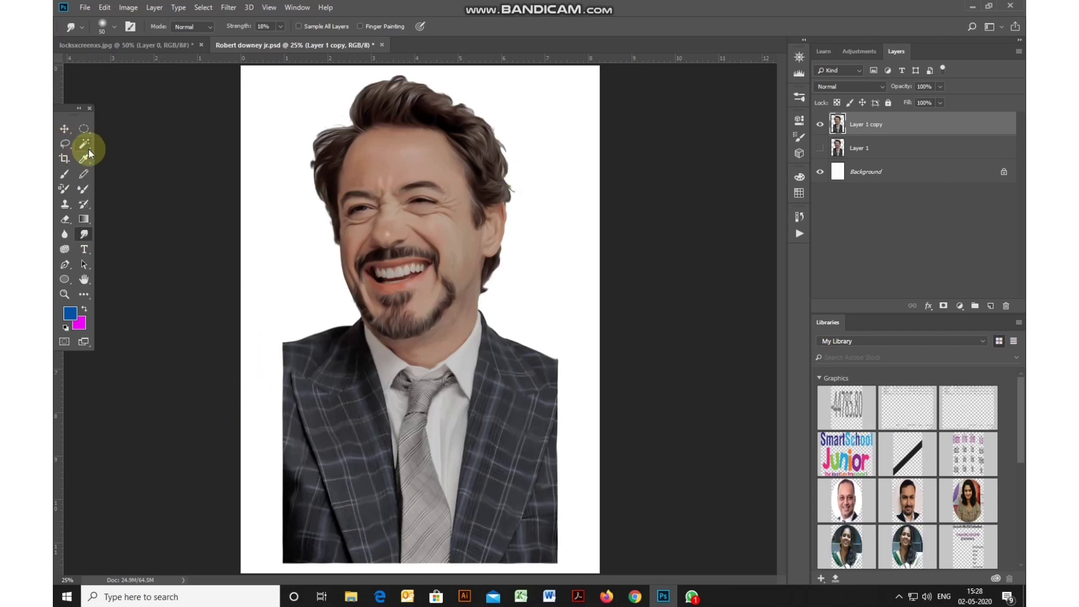
Add a new empty layer between Layer 1 and Layer 1 copy, and reselect Layer 1 copy
left_click(887, 144)
left_click(990, 305)
left_click(865, 123)
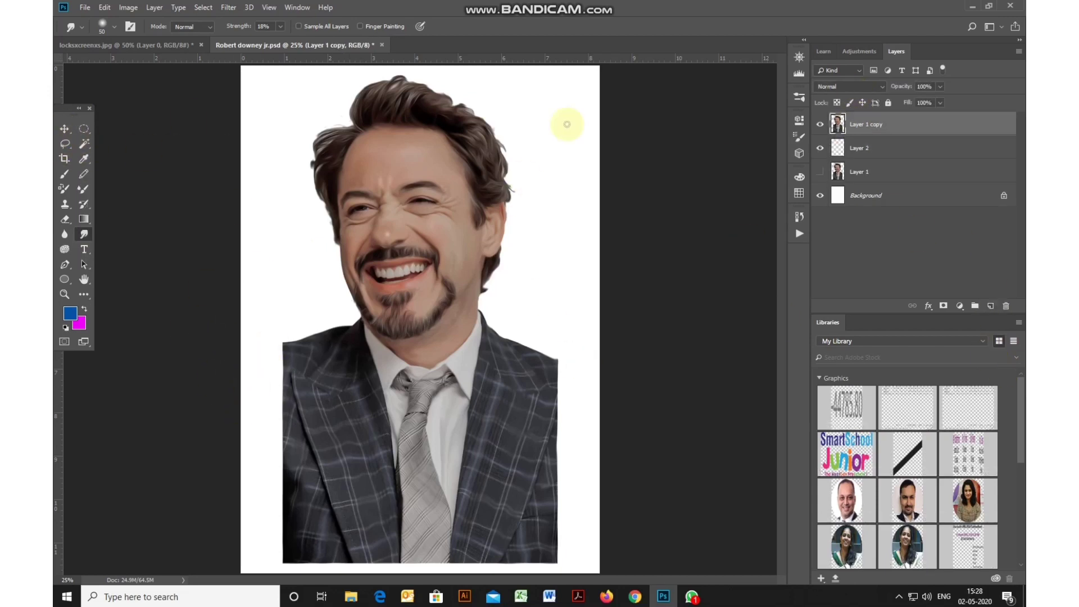
Scale the painted portrait on Layer 1 copy down to about 90.7% around its centre
left_click(65, 128)
key("ctrl+t")
left_click_drag(569, 572, 557, 550)
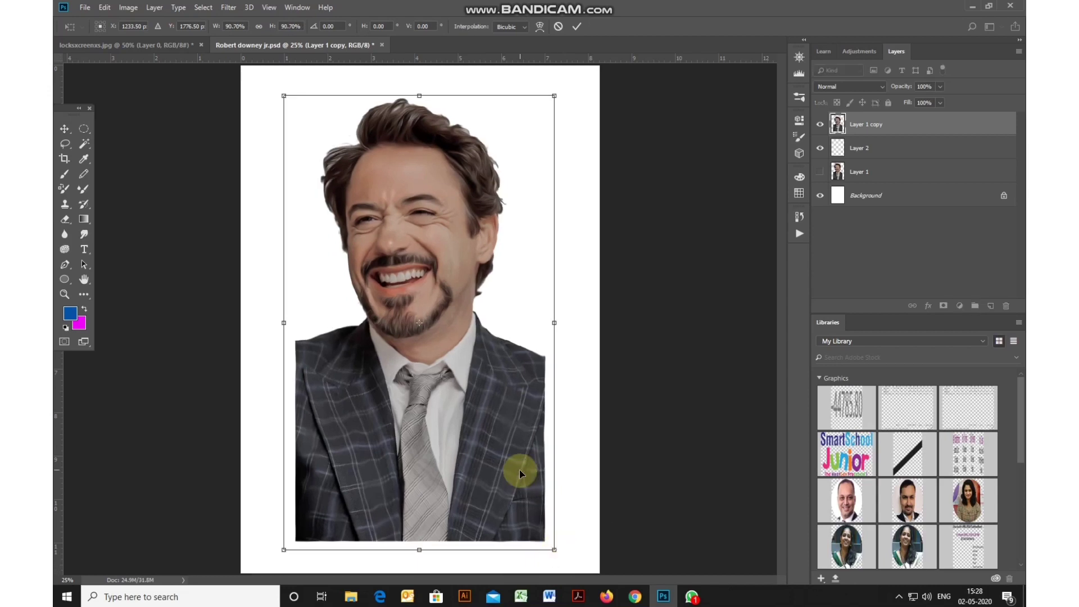
key("Return")
Fade the lower edge of the jacket and tie with a soft 700 px eraser at 37% opacity
left_click(63, 219)
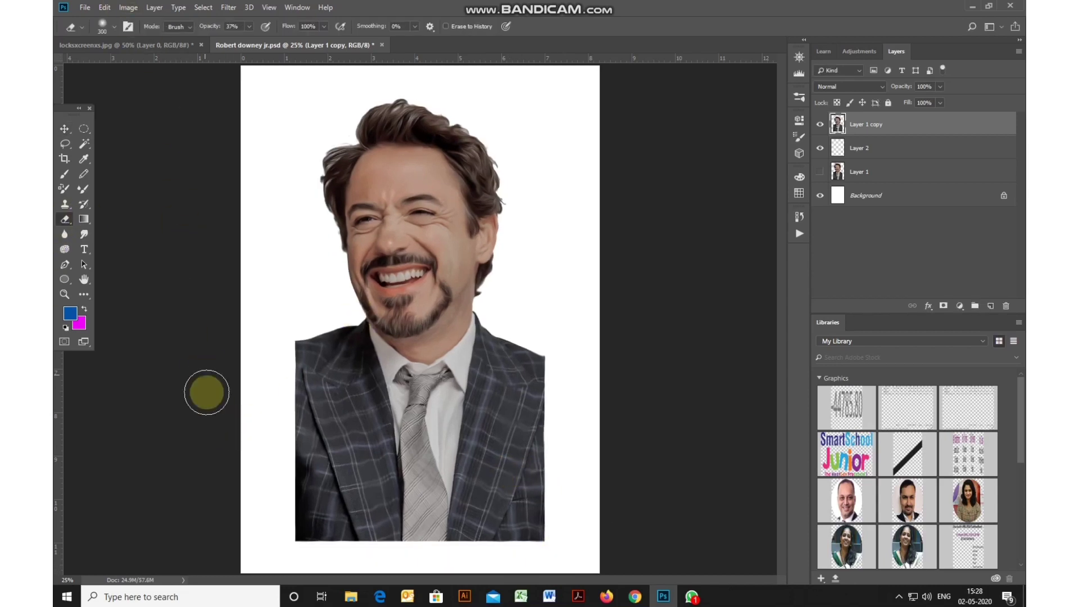
mouse_move(233, 469)
left_mouse_down()
mouse_move(388, 557)
mouse_move(265, 512)
mouse_move(247, 517)
mouse_move(316, 546)
mouse_move(582, 490)
mouse_move(550, 503)
mouse_move(334, 527)
mouse_move(316, 505)
mouse_move(579, 448)
mouse_move(376, 544)
mouse_move(350, 544)
mouse_move(414, 554)
left_mouse_up()
key("bracketleft")
key("bracketleft")
key("bracketleft")
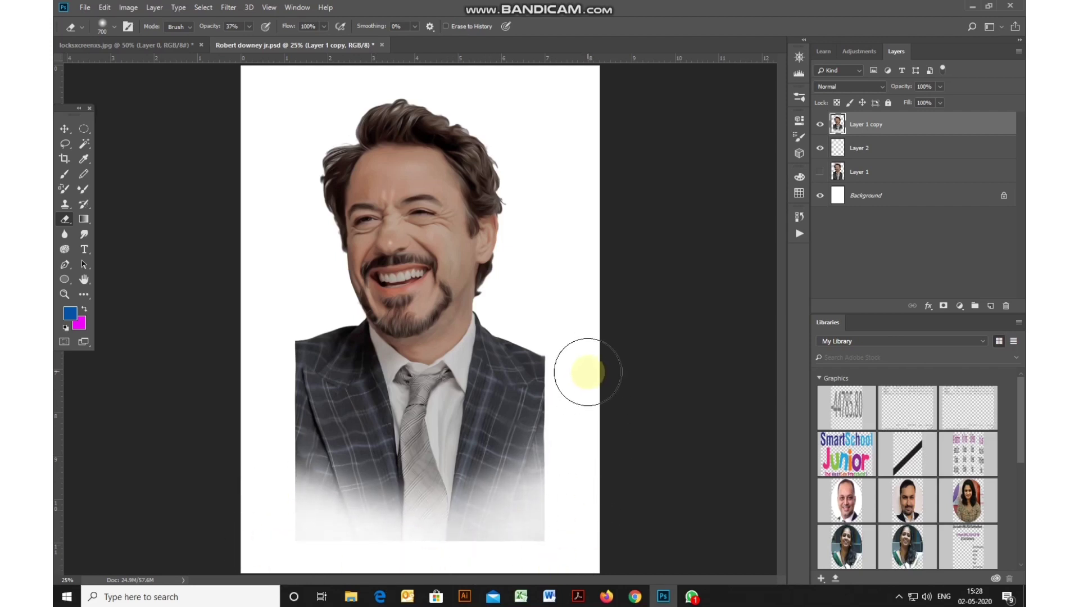
Fade the outer side edges of the jacket and sleeves with the soft eraser, reducing it to 200 px
mouse_move(585, 373)
left_mouse_down()
mouse_move(557, 366)
mouse_move(553, 415)
mouse_move(566, 395)
mouse_move(555, 397)
mouse_move(548, 344)
mouse_move(560, 458)
left_mouse_up()
mouse_move(307, 372)
left_mouse_down()
mouse_move(283, 370)
mouse_move(288, 492)
mouse_move(294, 369)
mouse_move(274, 373)
mouse_move(292, 479)
left_mouse_up()
key("bracketleft")
key("bracketleft")
key("bracketleft")
mouse_move(291, 436)
left_mouse_down()
mouse_move(422, 525)
mouse_move(552, 413)
left_mouse_up()
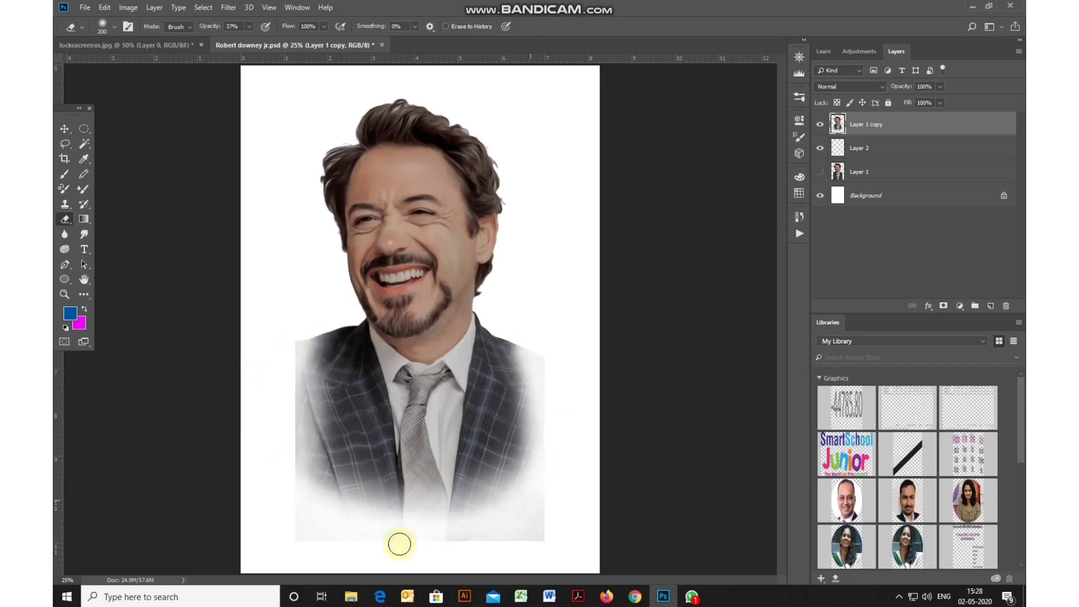
left_click(63, 130)
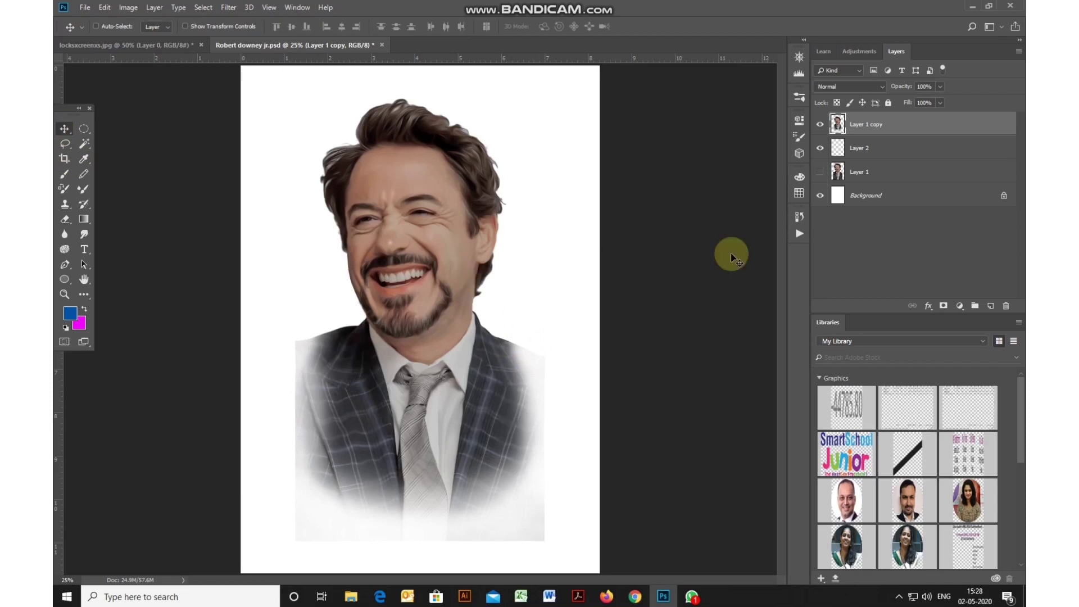
Select Layer 2 and choose a textured, rough-edged brush tip for the Brush tool
left_click(865, 149)
left_click(798, 136)
left_click(65, 174)
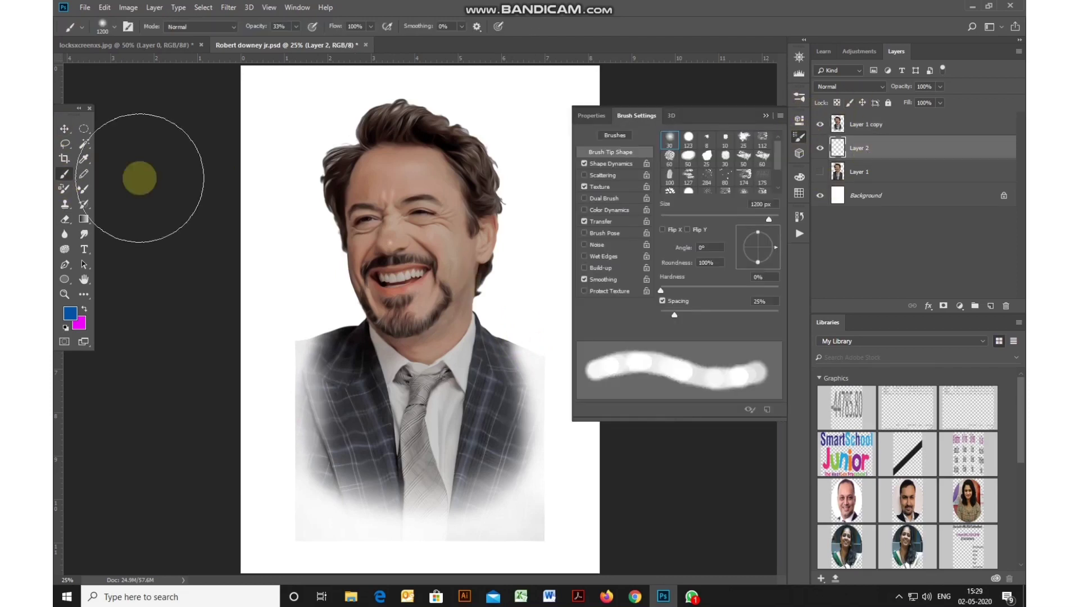
left_click(759, 158)
left_click(743, 157)
left_click(765, 117)
Paint a rough black backdrop around the portrait on Layer 2 with the 1200 px textured brush at 33% opacity
left_click(799, 193)
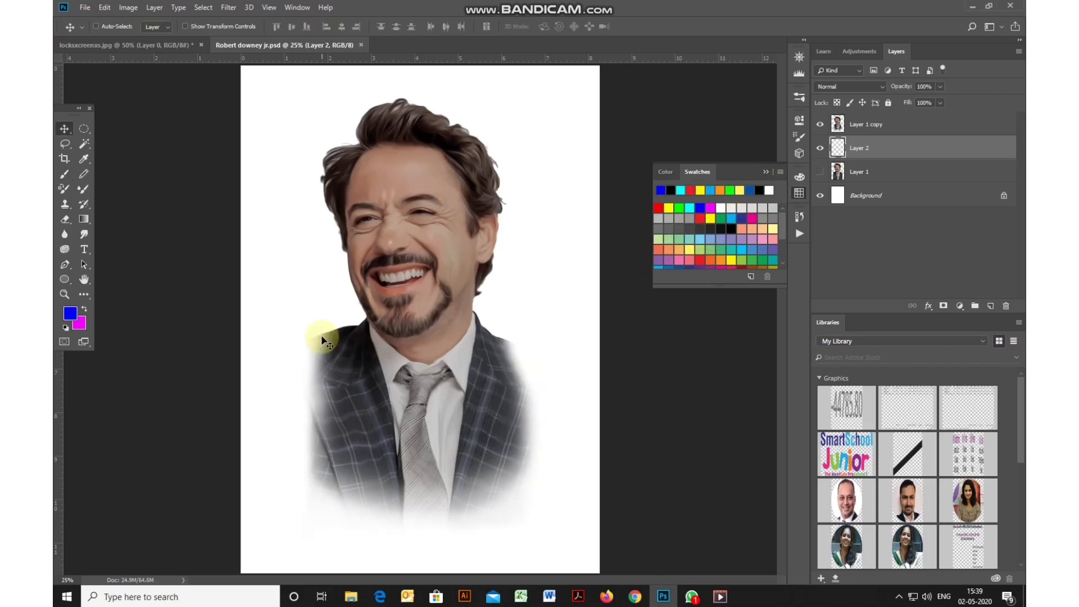
left_click(65, 176)
left_click(731, 229)
mouse_move(365, 138)
left_mouse_down()
mouse_move(385, 150)
mouse_move(431, 131)
mouse_move(334, 303)
mouse_move(425, 324)
mouse_move(345, 447)
mouse_move(466, 480)
mouse_move(493, 475)
left_mouse_up()
left_click(378, 436)
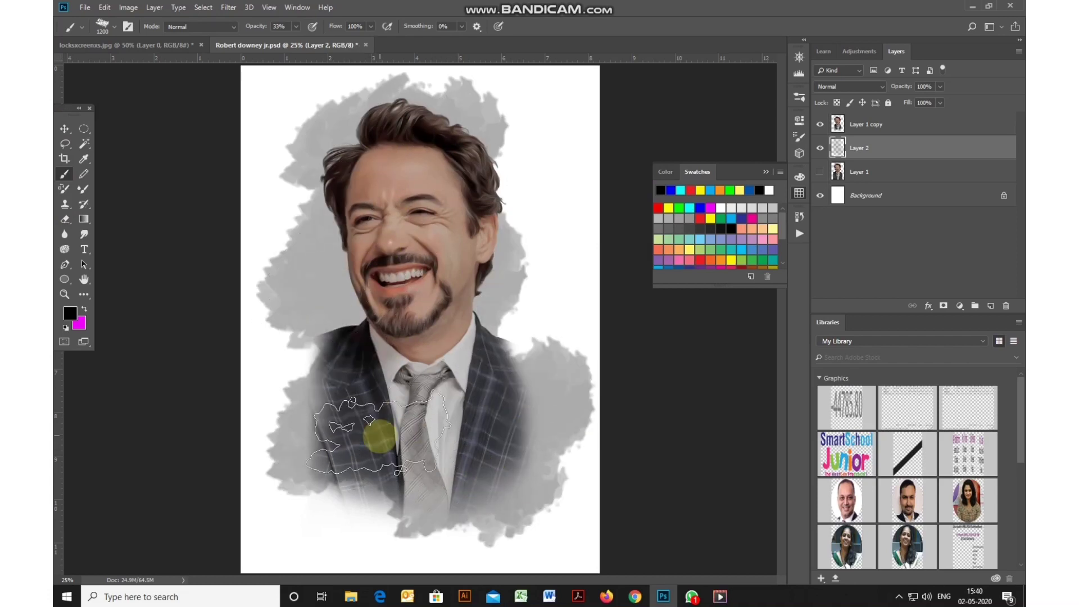
Shift the painted grey backdrop on Layer 2 slightly down and to the left behind the portrait
left_click(65, 129)
left_click(390, 320)
mouse_move(390, 320)
left_mouse_down()
mouse_move(335, 306)
mouse_move(322, 290)
mouse_move(472, 124)
left_mouse_up()
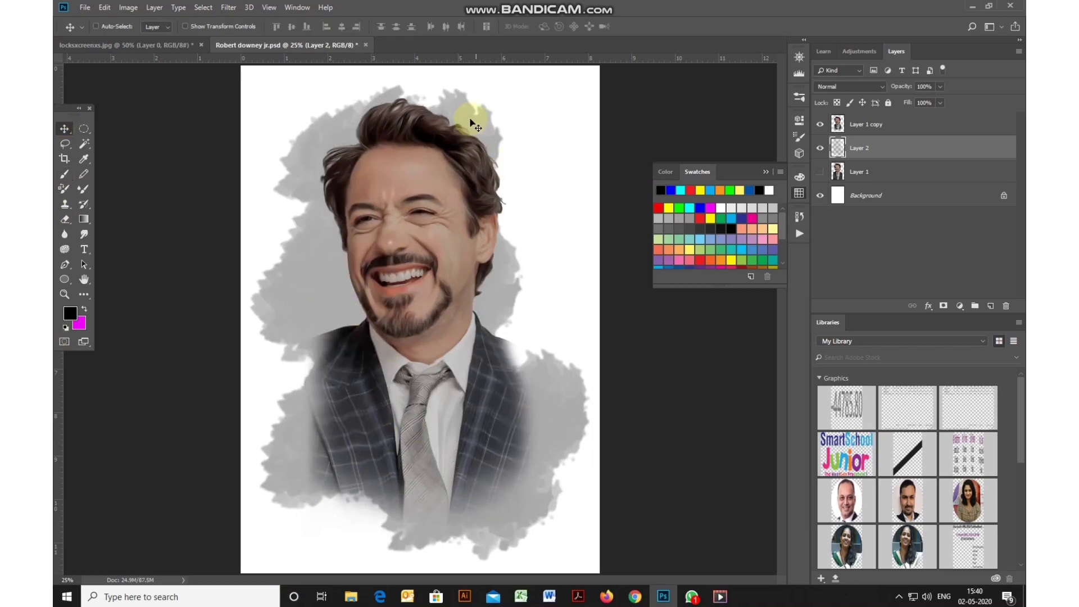
Add a Curves adjustment above Layer 1 copy and raise the curve slightly to brighten the portrait
left_click(864, 172)
left_click(858, 124)
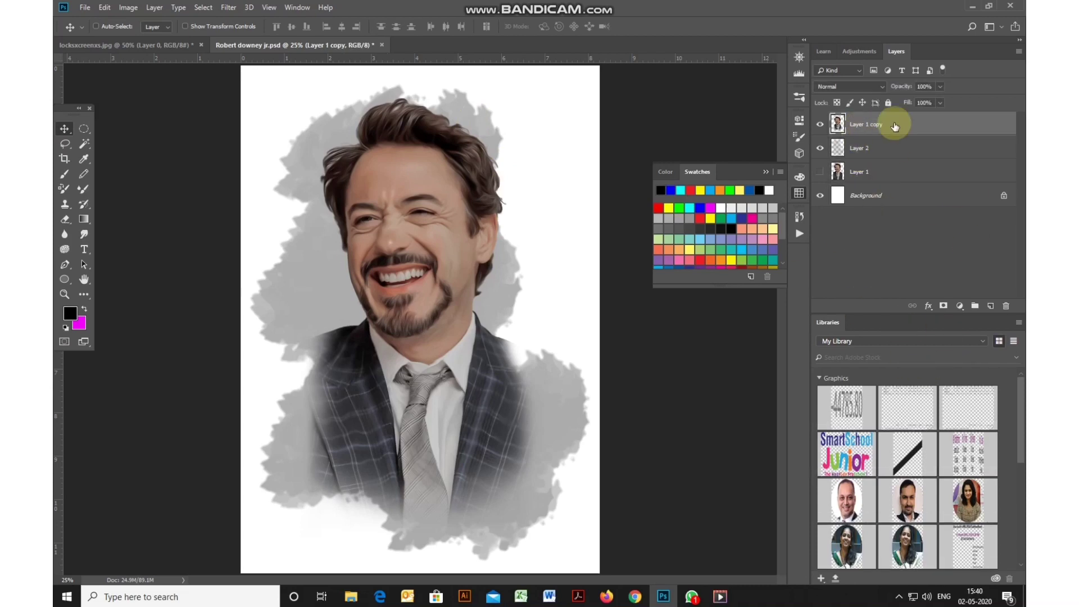
left_click(959, 306)
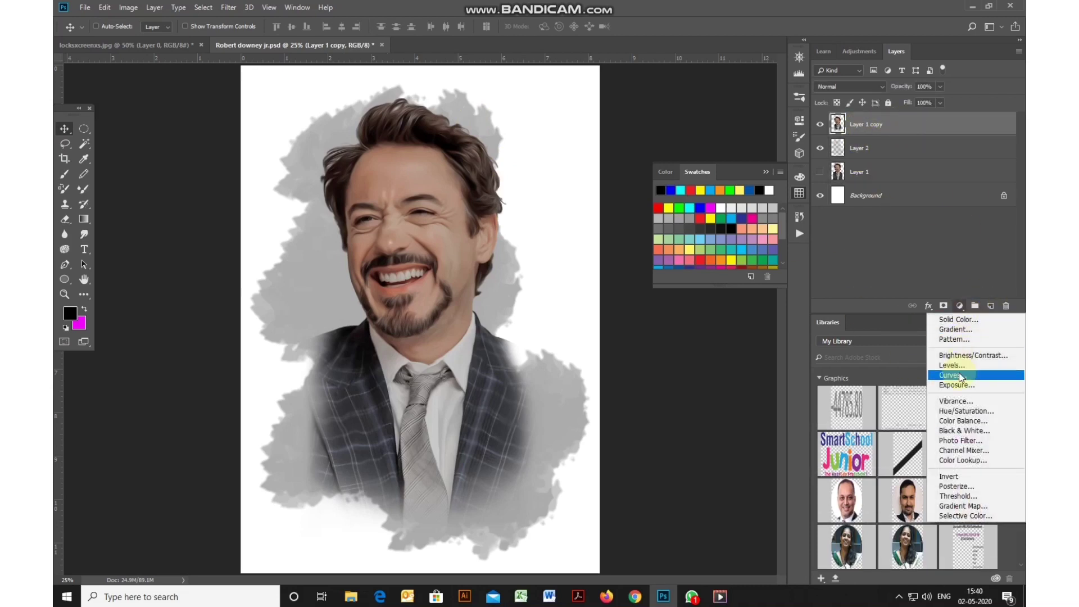
left_click(953, 372)
left_click_drag(711, 232, 698, 236)
left_click(766, 115)
Add a Brightness/Contrast adjustment above Layer 2, adjust its brightness and set contrast to 36, and reselect Layer 1 copy
left_click(877, 179)
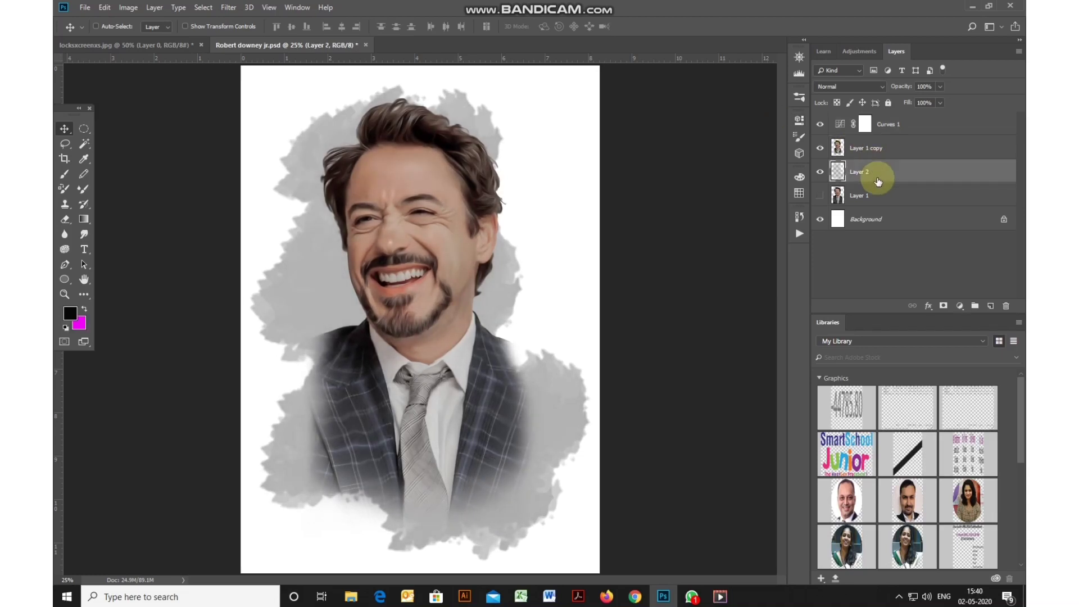
left_click(959, 305)
left_click(955, 356)
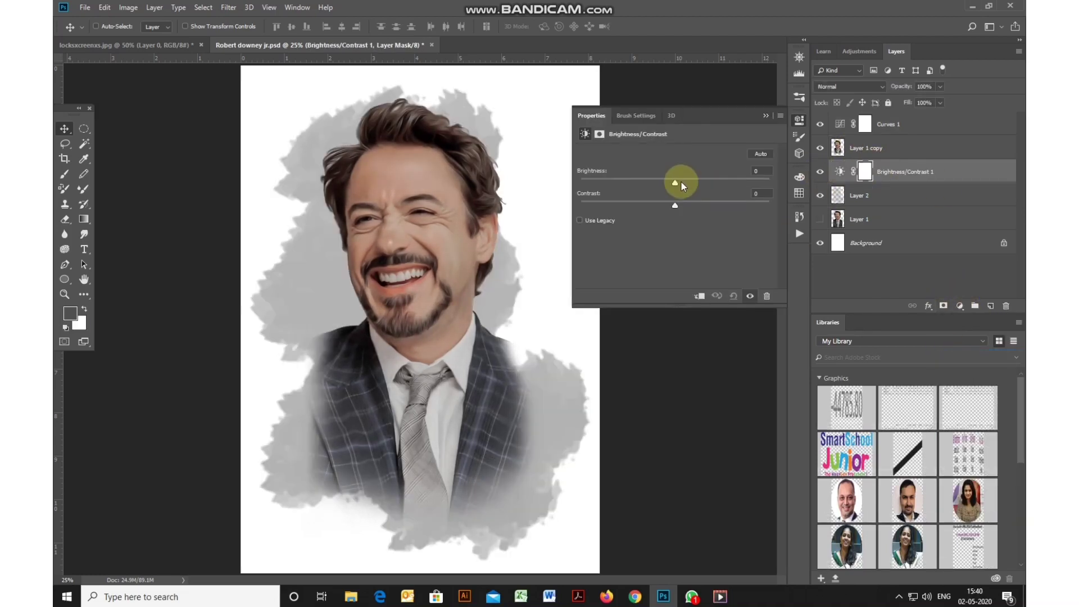
left_click_drag(682, 180, 691, 202)
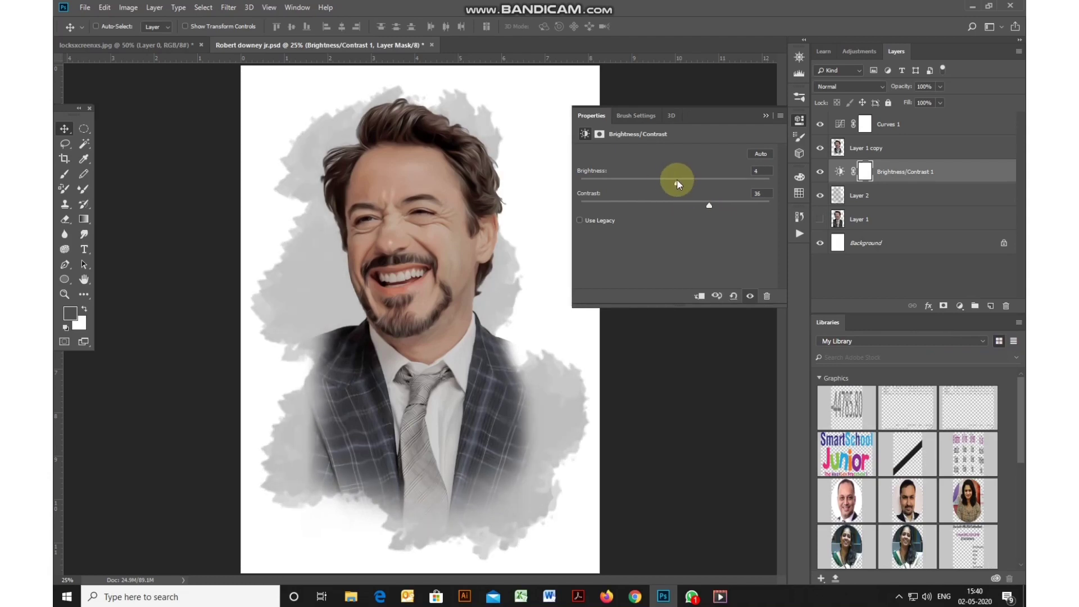
left_click(765, 115)
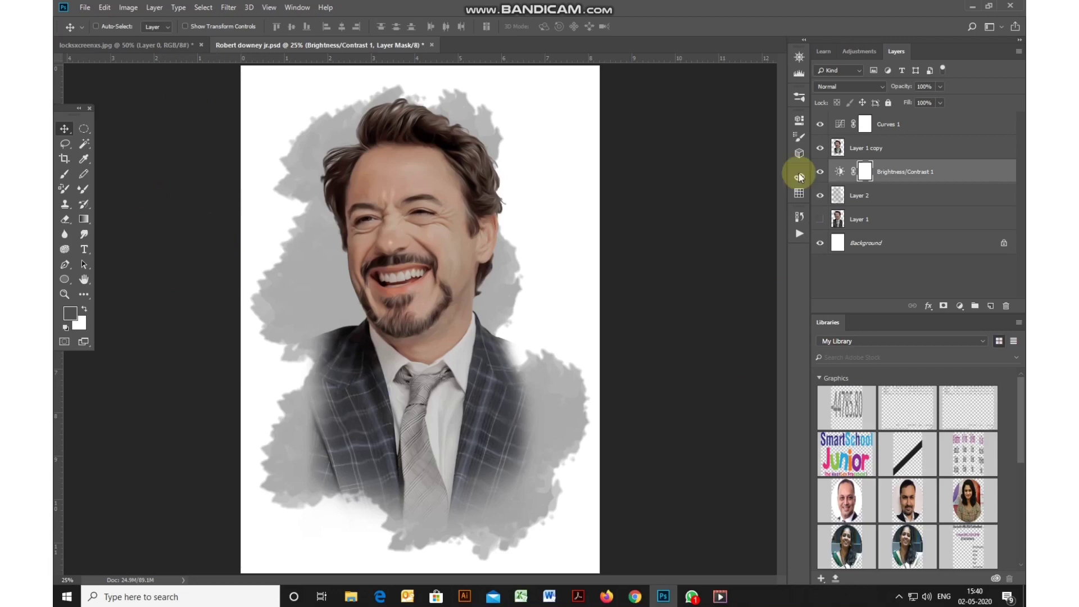
left_click(906, 147)
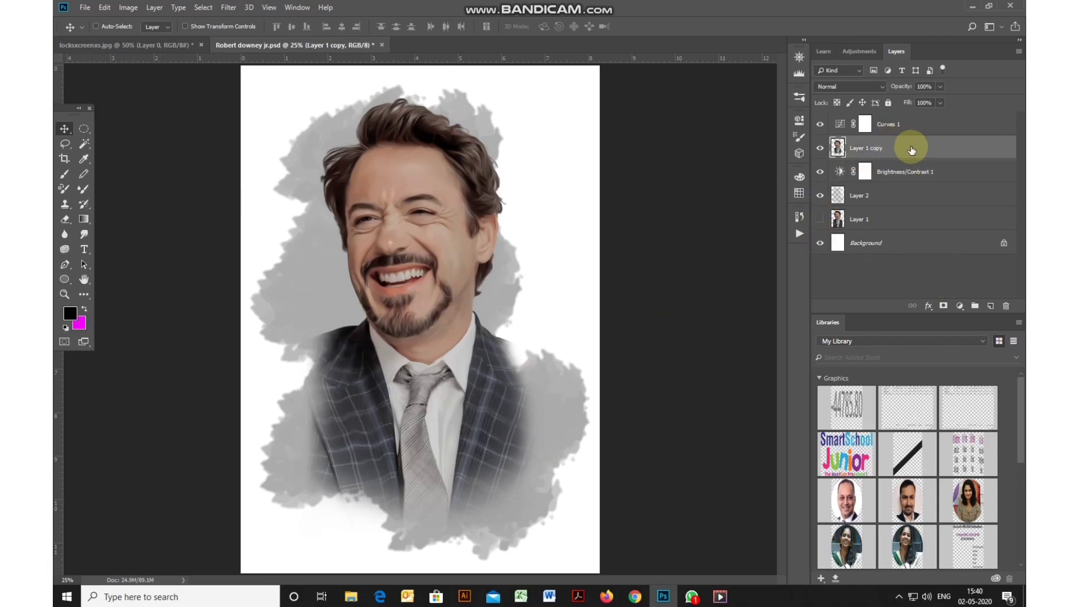